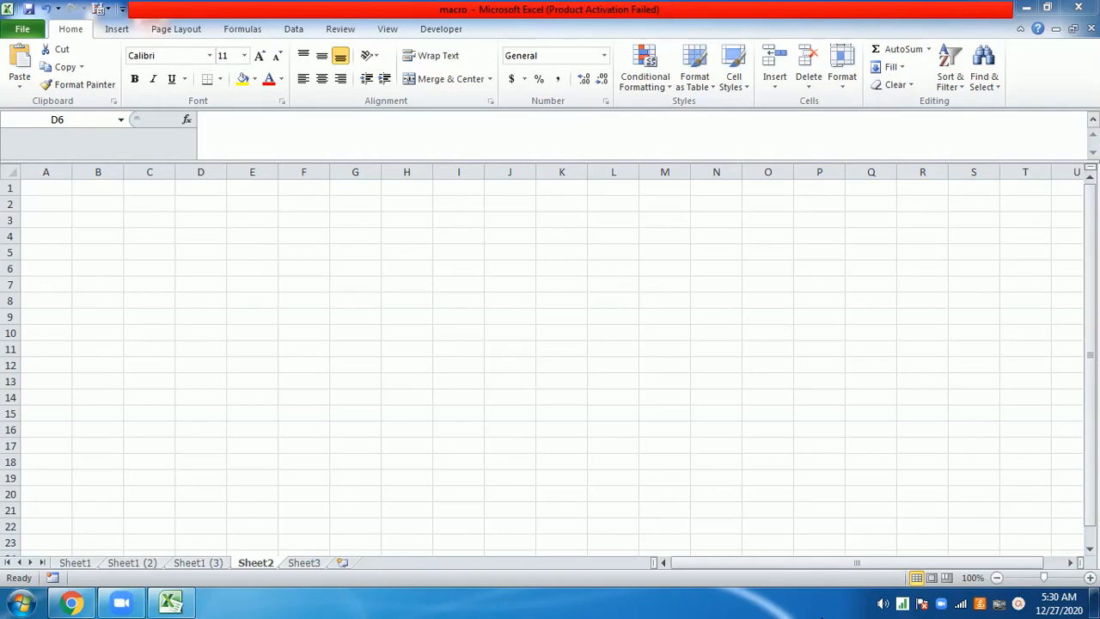
{"action": "left_click", "coordinate": [386, 30]}
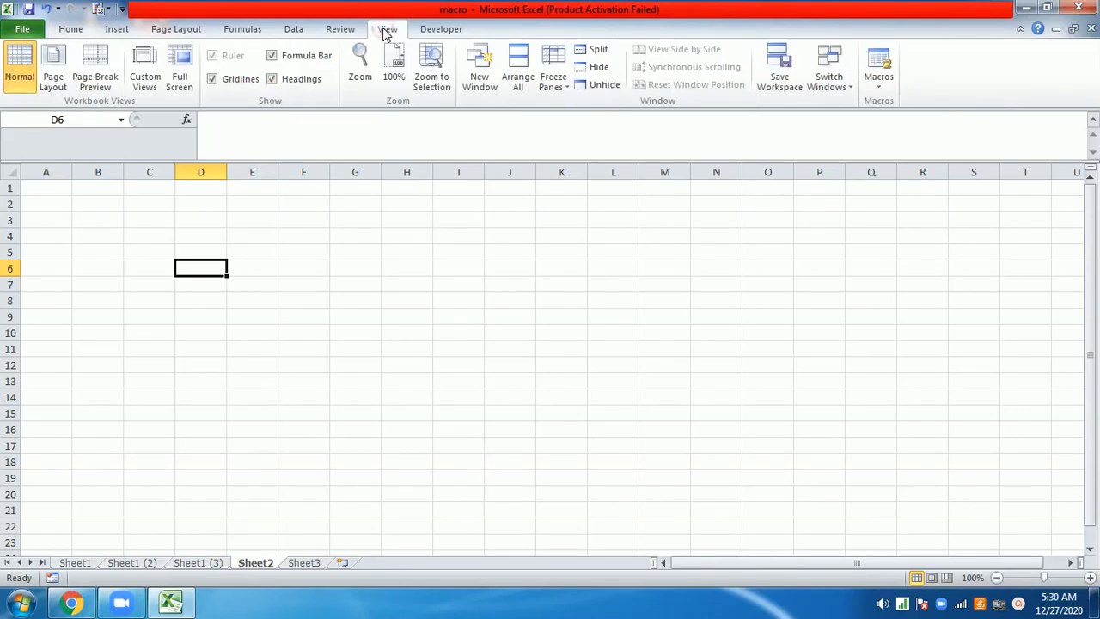
{"action": "left_click", "coordinate": [438, 29]}
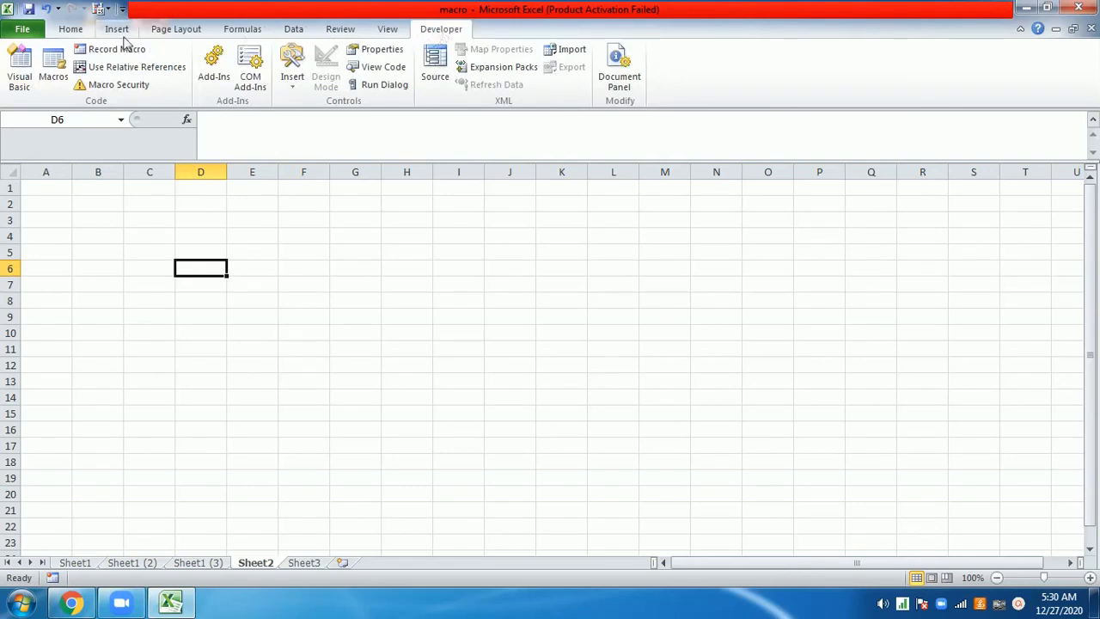
{"action": "left_click", "coordinate": [81, 30]}
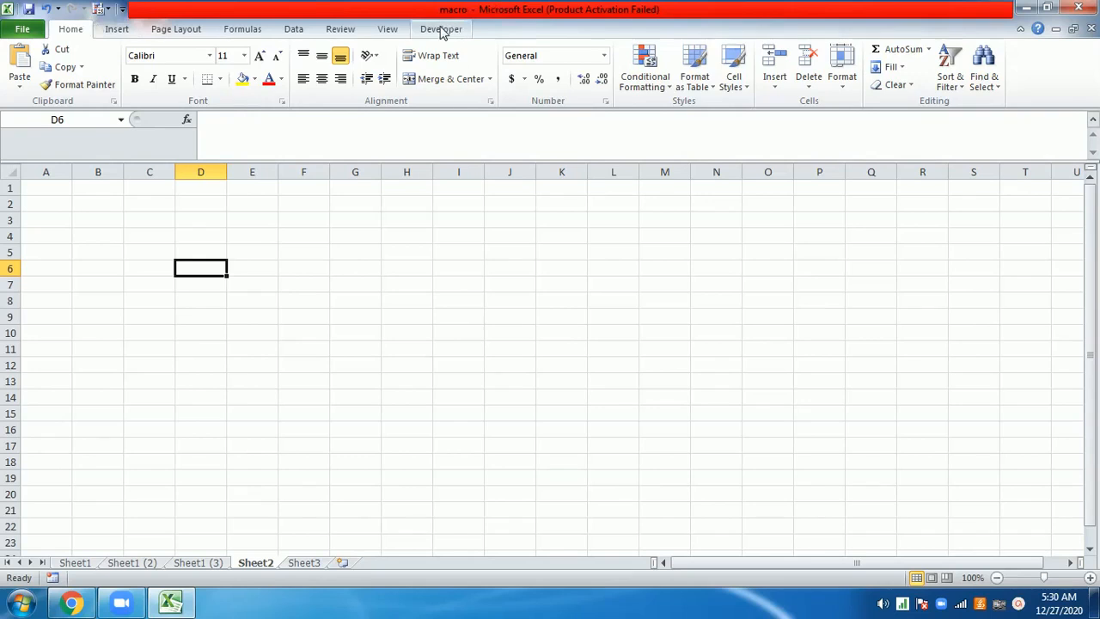
Set up a new macro recording named abnprr with the shortcut Ctrl+w
{"action": "left_click", "coordinate": [441, 29]}
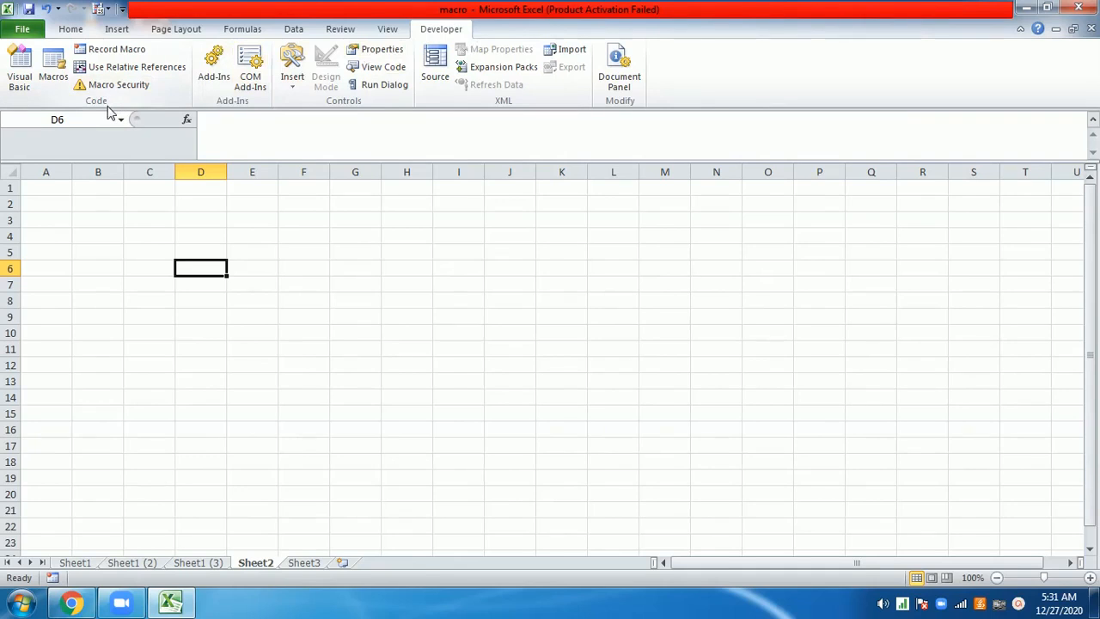
{"action": "left_click", "coordinate": [123, 52]}
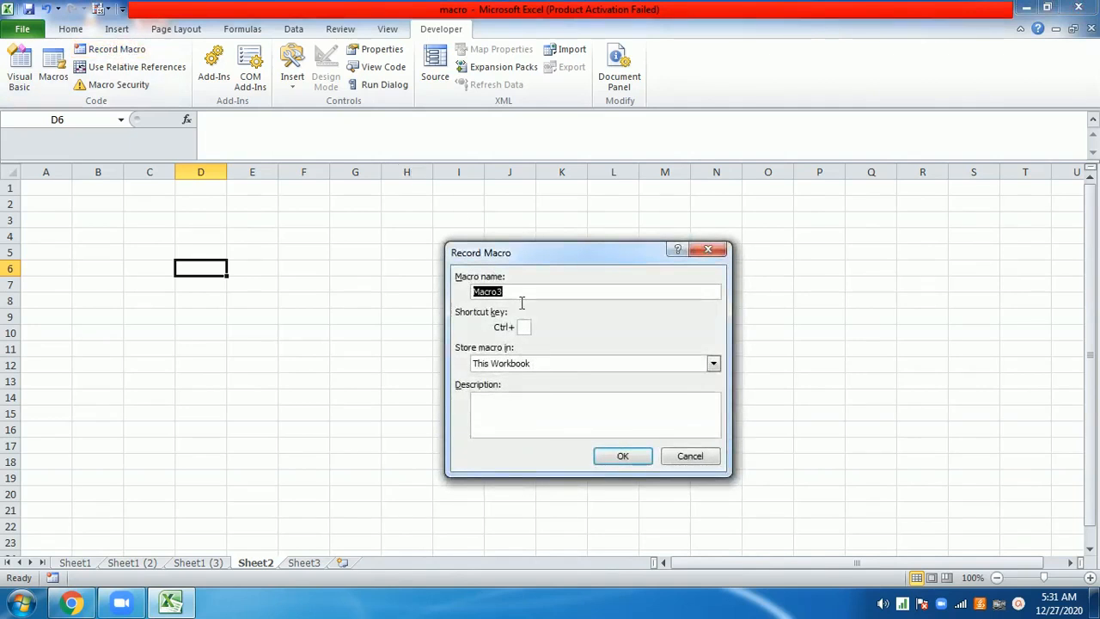
{"action": "left_click_drag", "start_coordinate": [527, 298], "coordinate": [456, 290]}
{"action": "key", "text": "BackSpace"}
{"action": "type", "text": "aBhf"}
{"action": "key", "text": "BackSpace"}
{"action": "key", "text": "BackSpace"}
{"action": "key", "text": "BackSpace"}
{"action": "key", "text": "BackSpace"}
{"action": "type", "text": "abnprr"}
{"action": "left_click", "coordinate": [524, 327]}
{"action": "type", "text": "w"}
Accept the switch to the Windows 7 Basic color scheme and start recording the macro, stored in This Workbook
{"action": "left_click", "coordinate": [714, 364]}
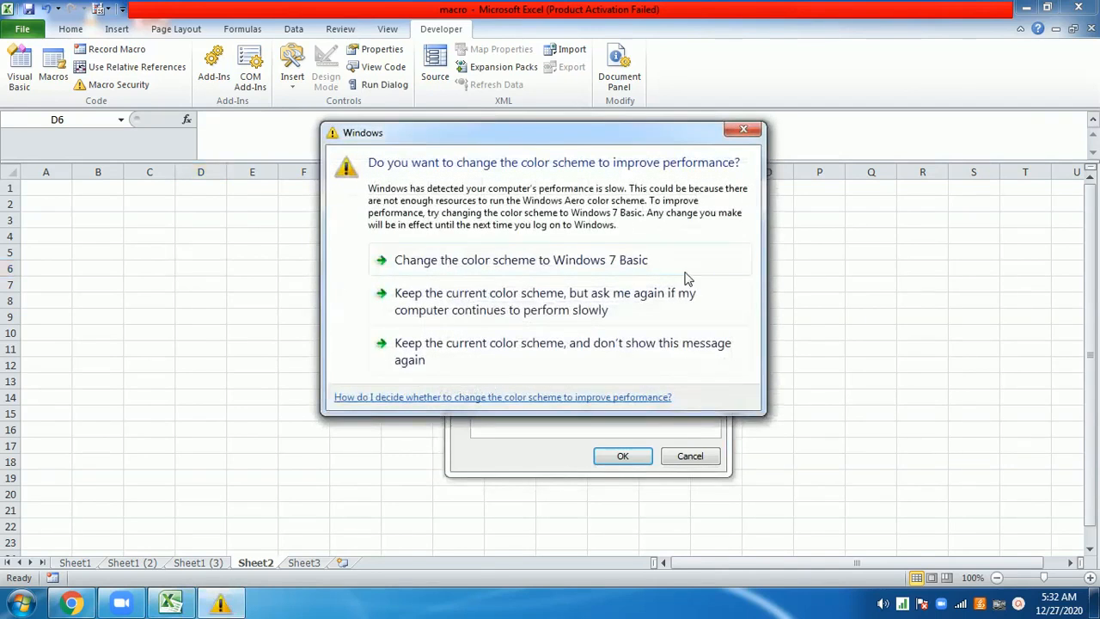
{"action": "left_click", "coordinate": [655, 260]}
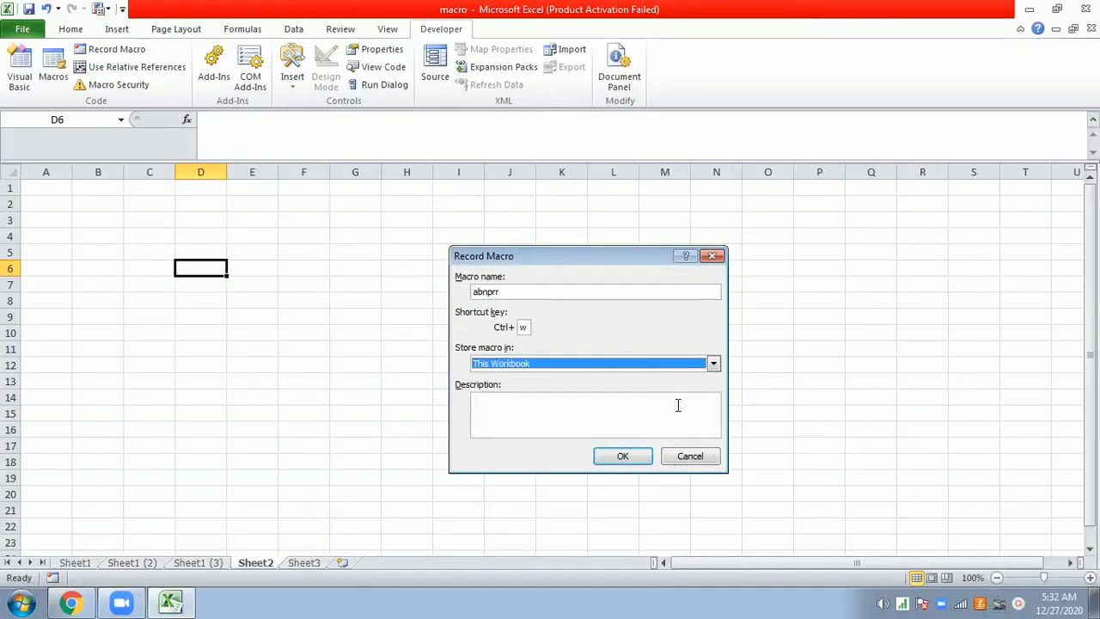
{"action": "left_click", "coordinate": [712, 364]}
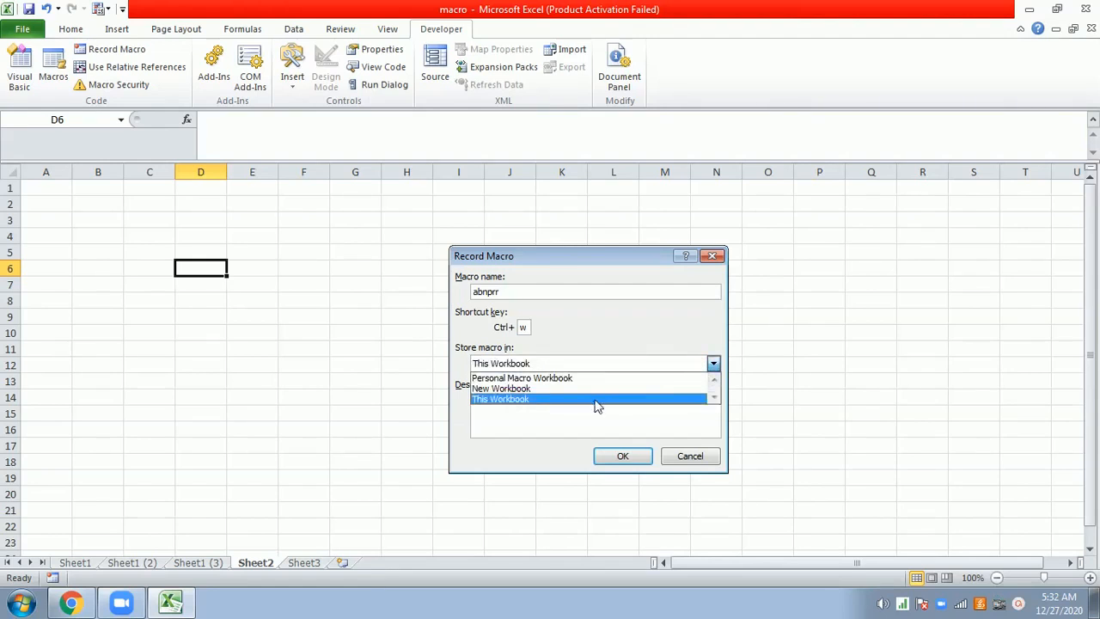
{"action": "left_click", "coordinate": [516, 401]}
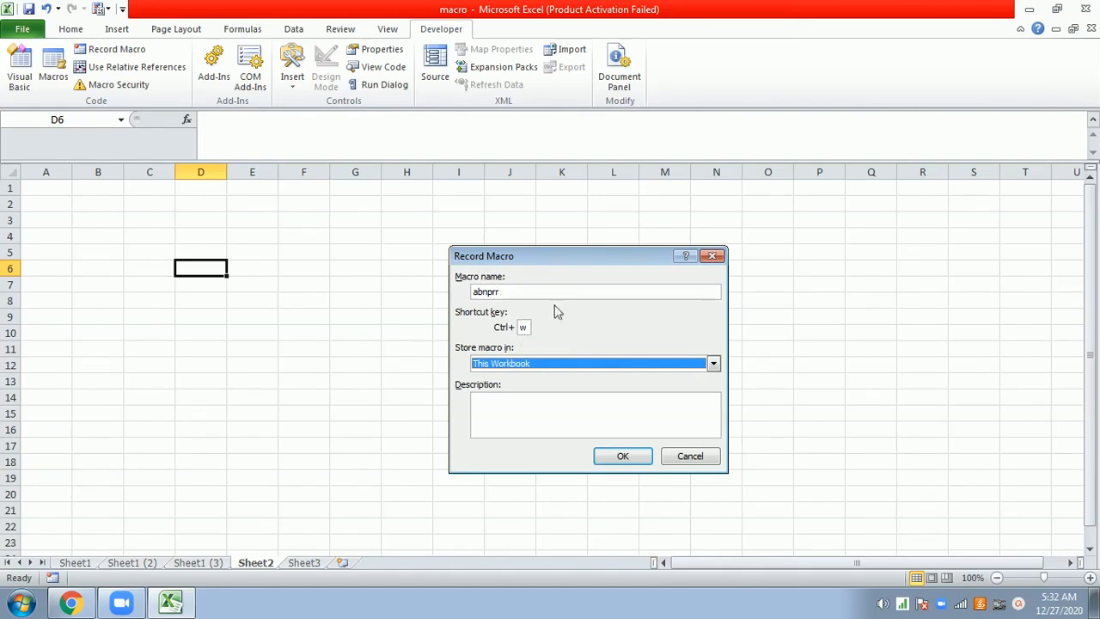
{"action": "left_click", "coordinate": [625, 458]}
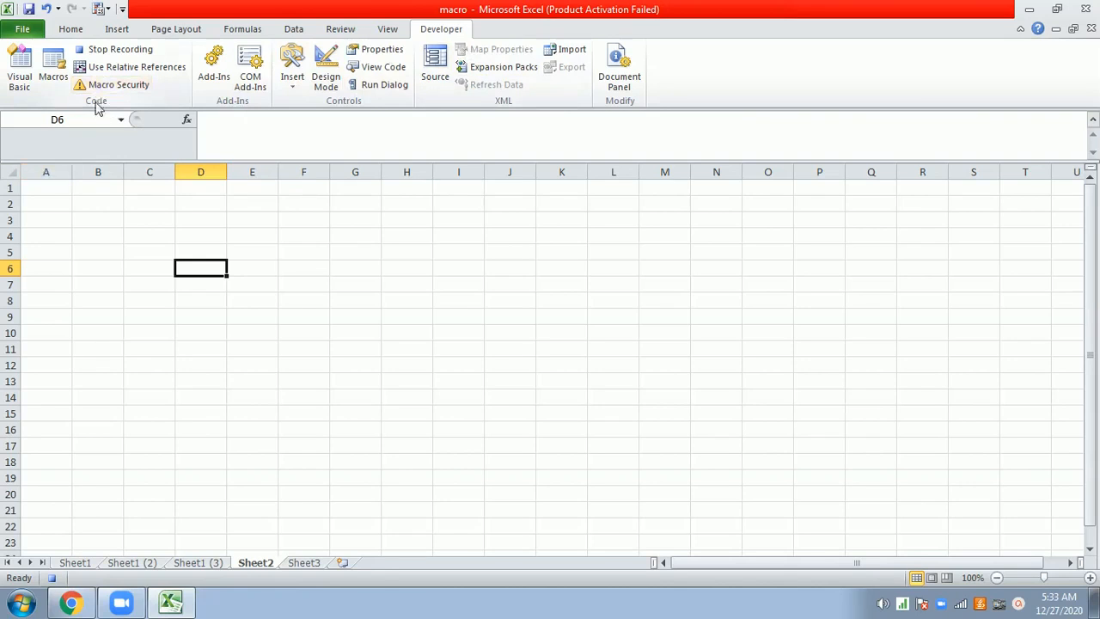
Turn on relative references for the recording and merge and center cells D6:L10
{"action": "left_click", "coordinate": [156, 74]}
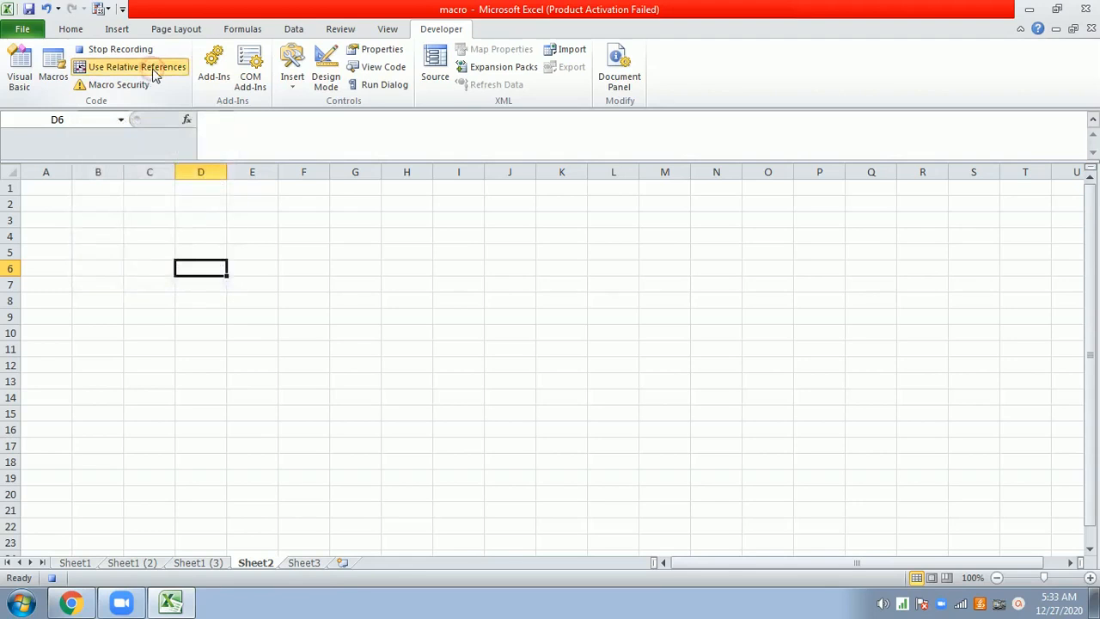
{"action": "left_click", "coordinate": [77, 29]}
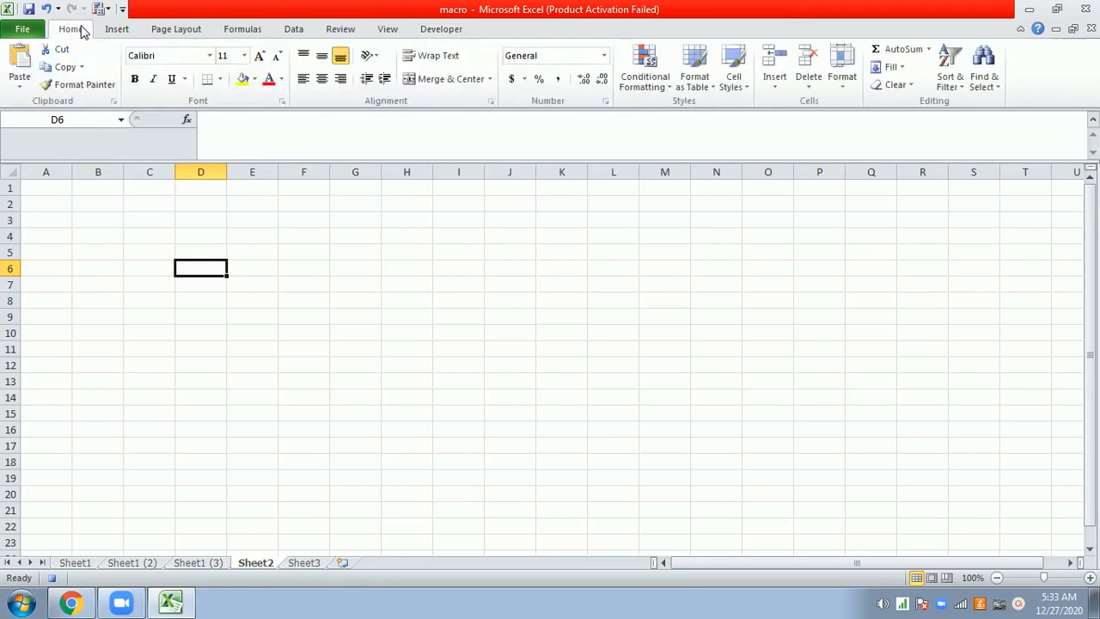
{"action": "key", "text": "shift+Right"}
{"action": "key", "text": "shift+Right"}
{"action": "key", "text": "shift+Right"}
{"action": "key", "text": "shift+Right"}
{"action": "key", "text": "shift+Right"}
{"action": "key", "text": "shift+Right"}
{"action": "key", "text": "shift+Right"}
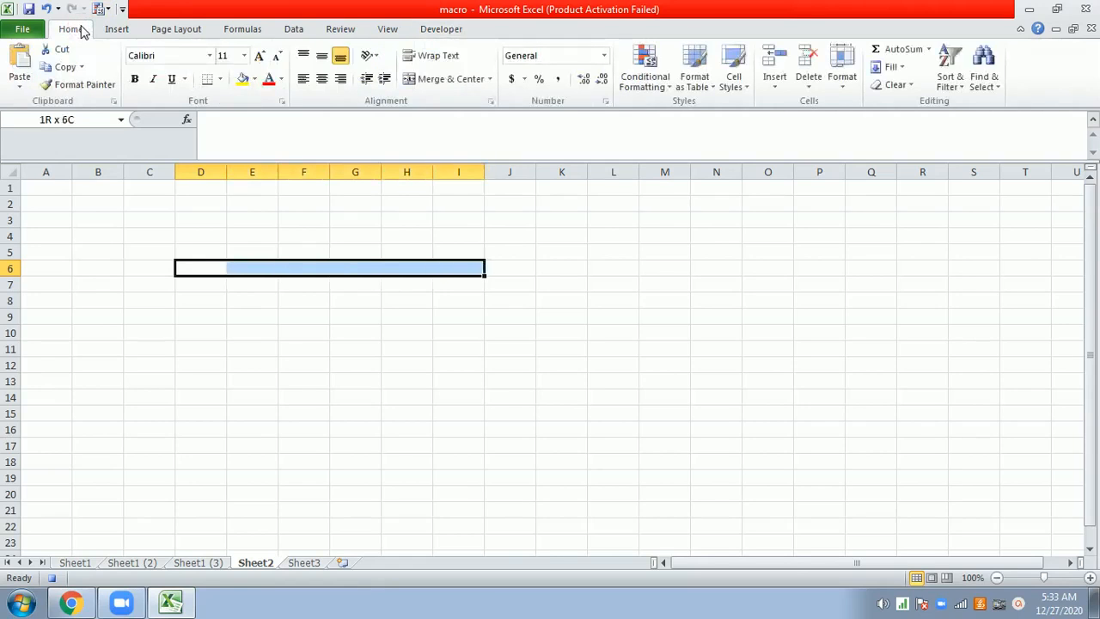
{"action": "key", "text": "shift+Right"}
{"action": "key", "text": "shift+Down"}
{"action": "key", "text": "shift+Down"}
{"action": "key", "text": "shift+Down"}
{"action": "key", "text": "shift+Down"}
{"action": "key", "text": "shift+Down"}
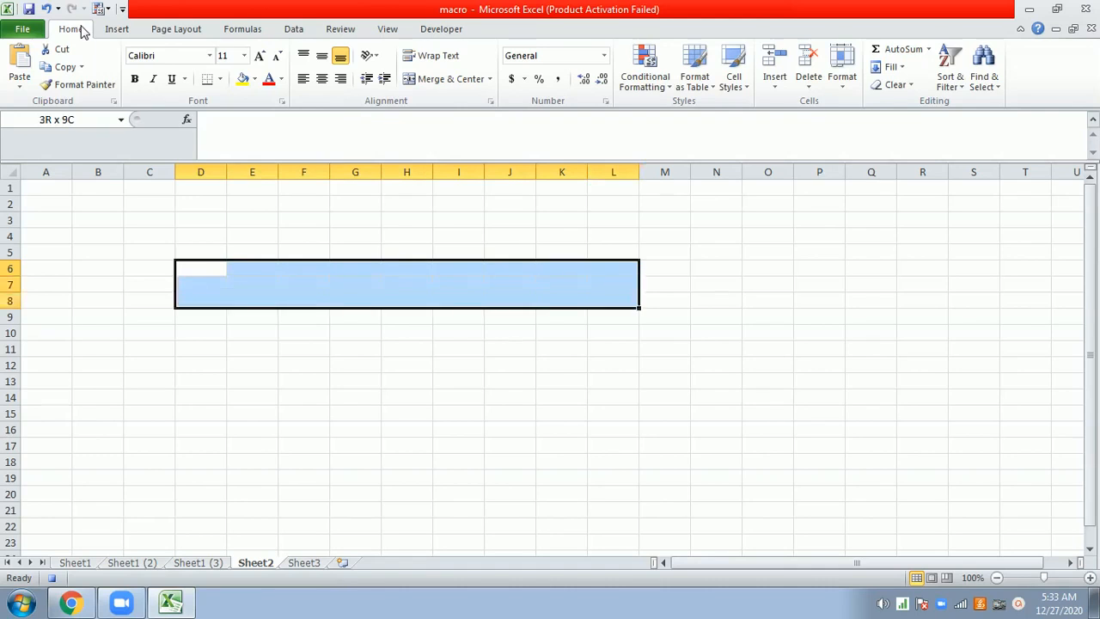
{"action": "key", "text": "shift+Up"}
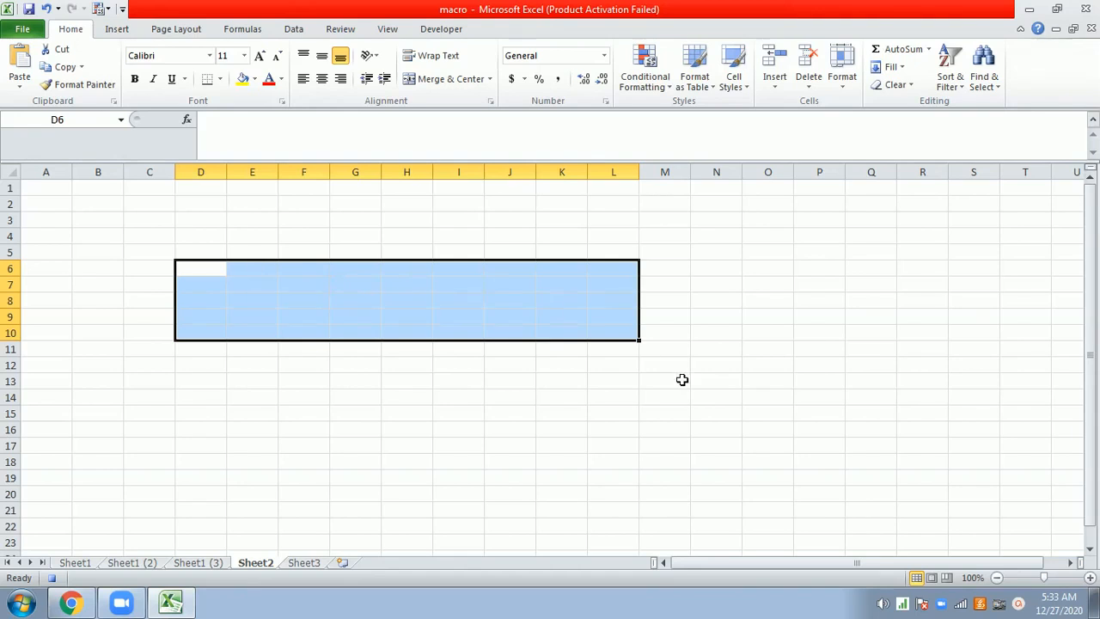
{"action": "left_click", "coordinate": [446, 79]}
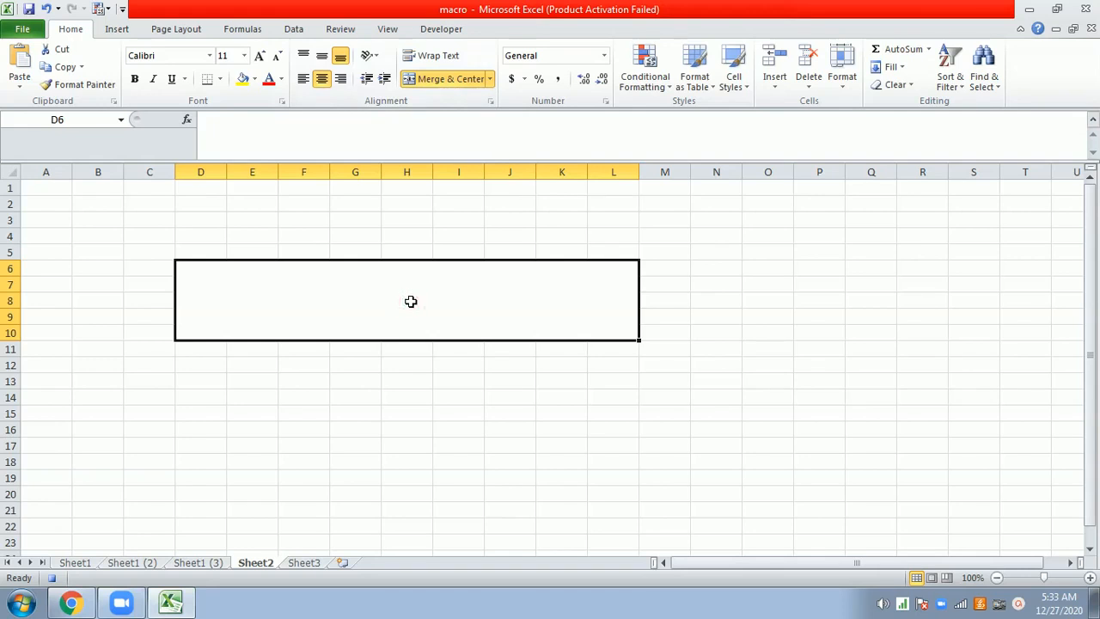
Enter the heading "A.B.N & P.R.R COLLEGE,KOVVUR" in the merged cell
{"action": "type", "text": "AR"}
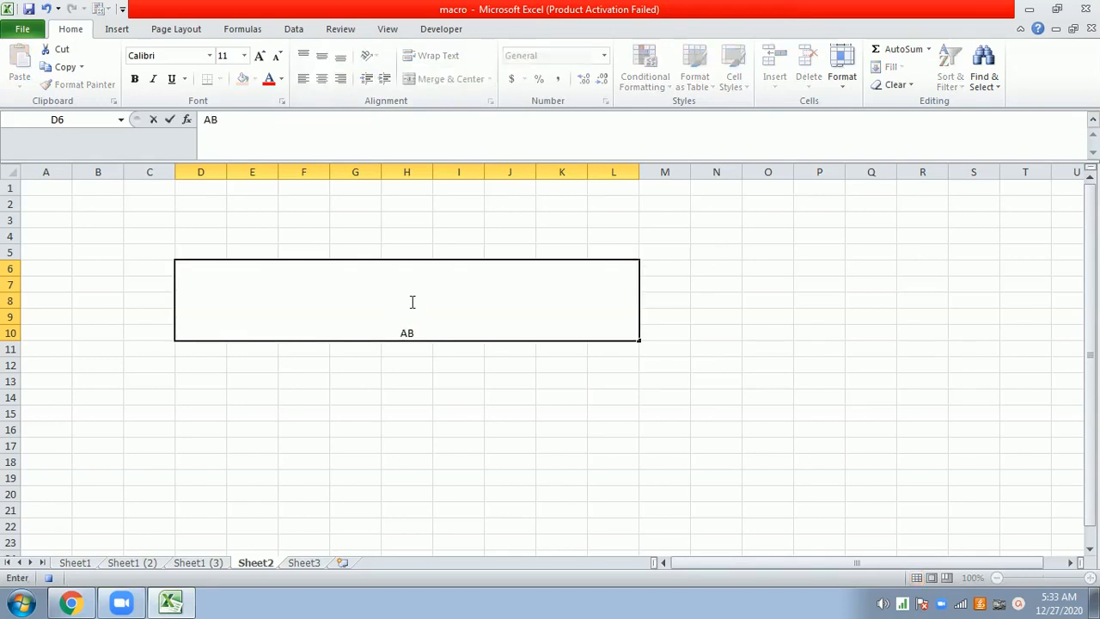
{"action": "key", "text": "BackSpace"}
{"action": "type", "text": ".B.N & P.R.R COLLEGE,KOVVU"}
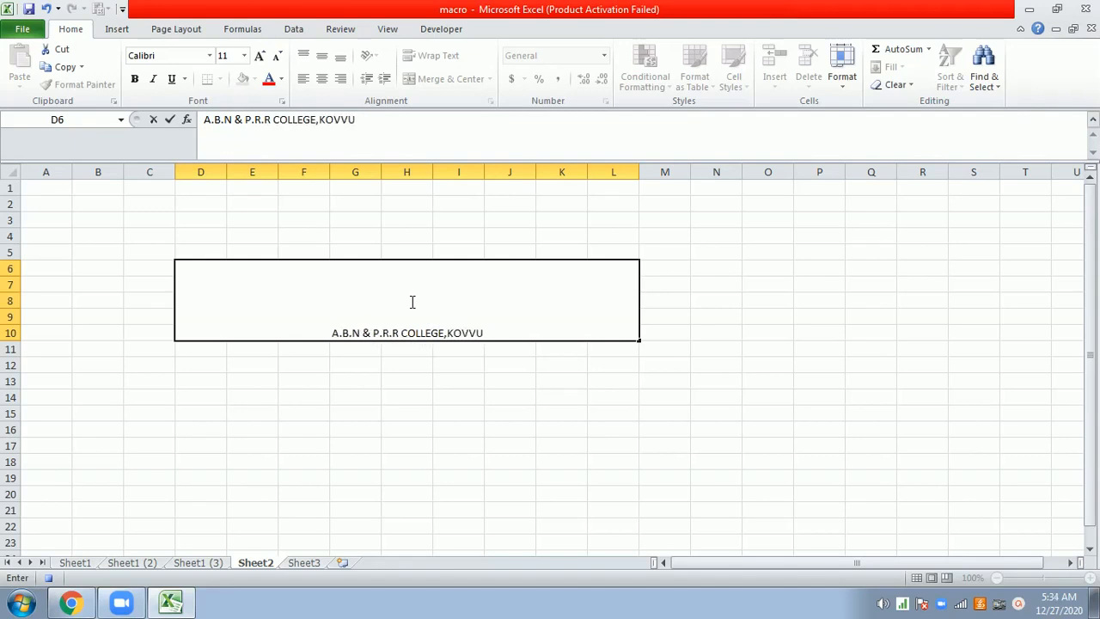
{"action": "type", "text": "R"}
{"action": "left_click", "coordinate": [411, 301]}
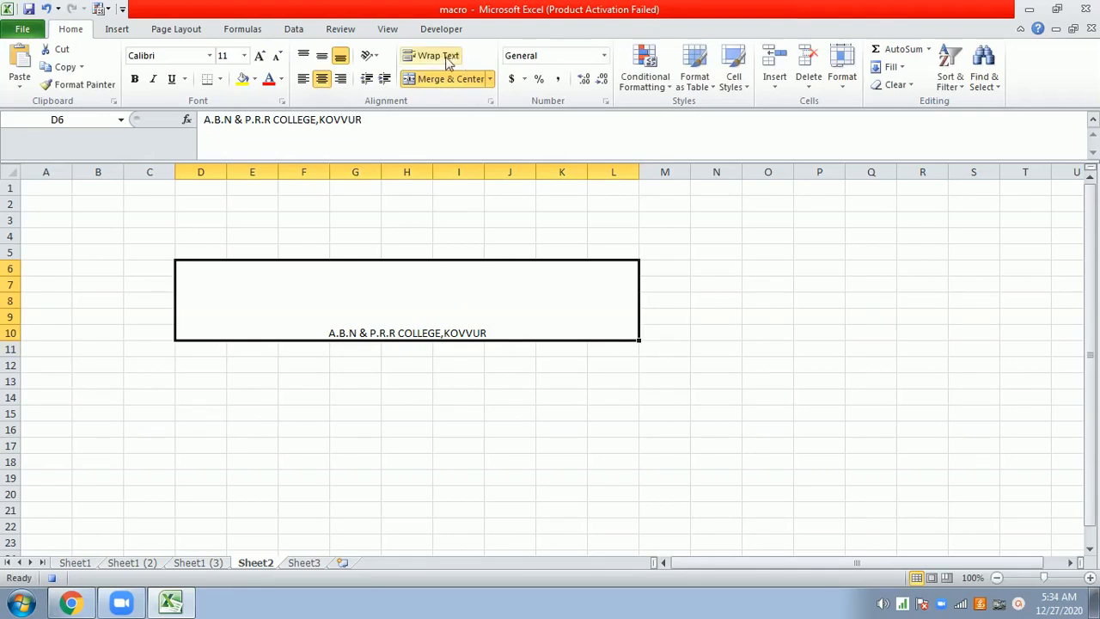
Align the heading vertically to the middle of the merged cell and set its font size to 26
{"action": "left_click", "coordinate": [322, 56]}
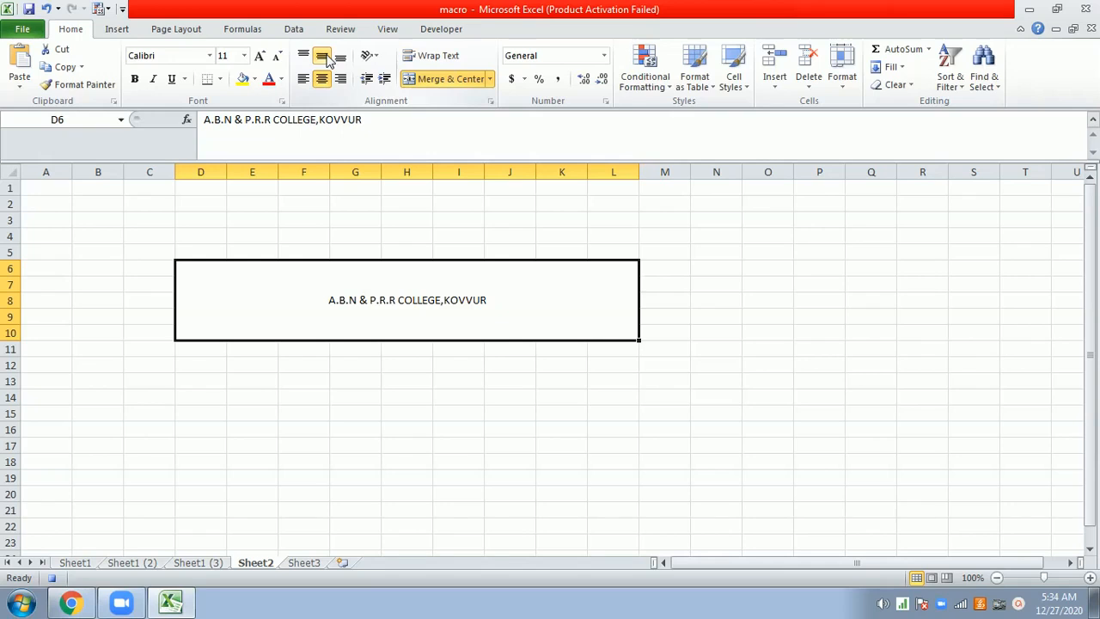
{"action": "left_click", "coordinate": [259, 56]}
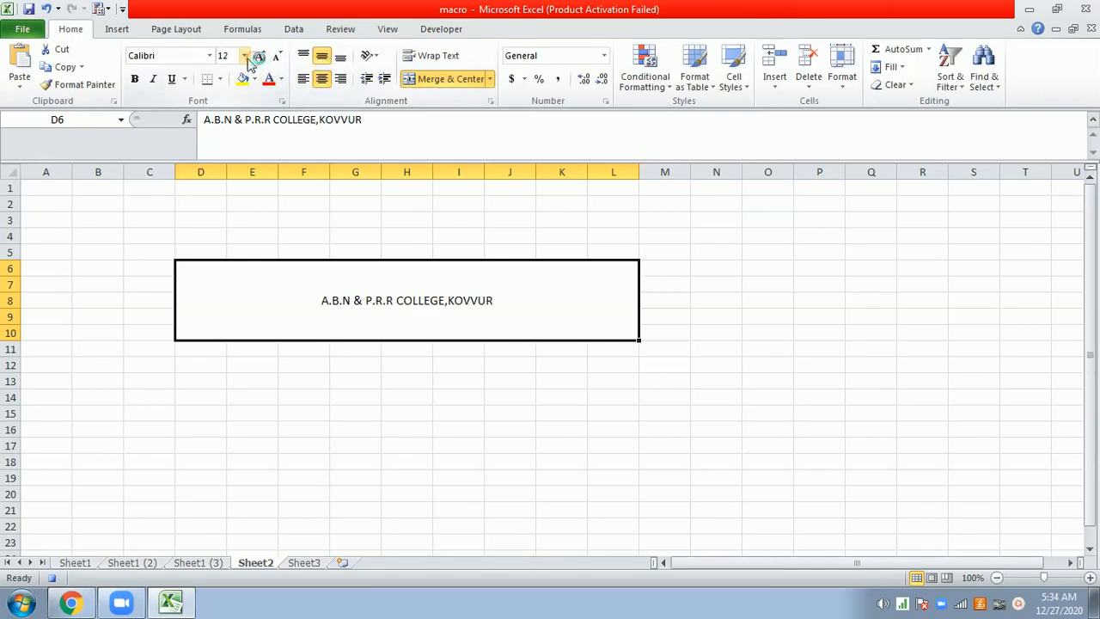
{"action": "left_click", "coordinate": [245, 56]}
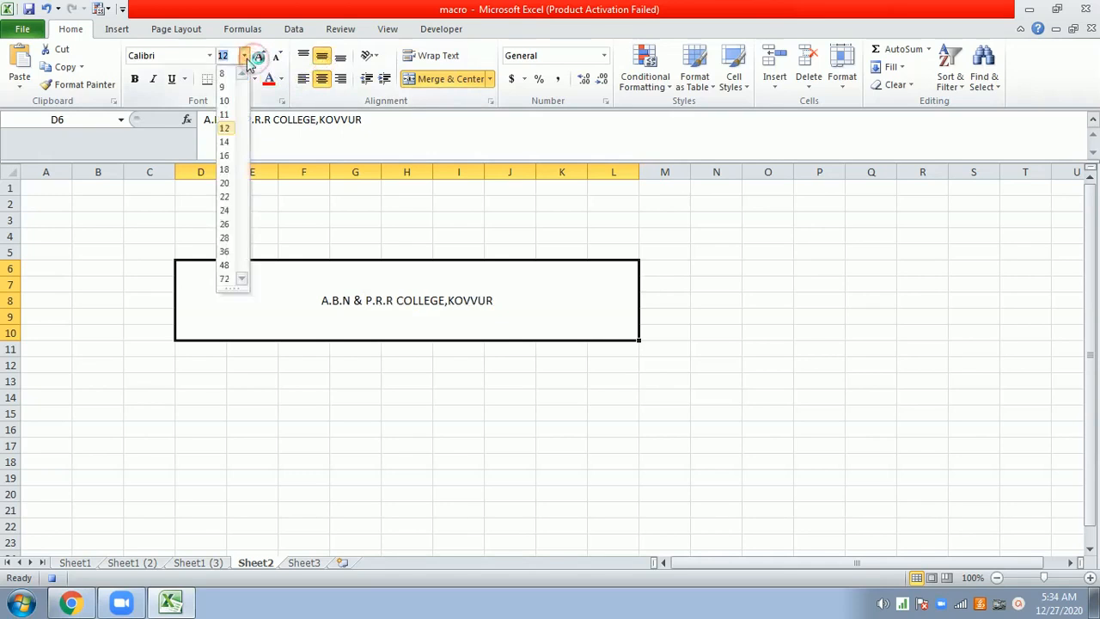
{"action": "left_click", "coordinate": [225, 224]}
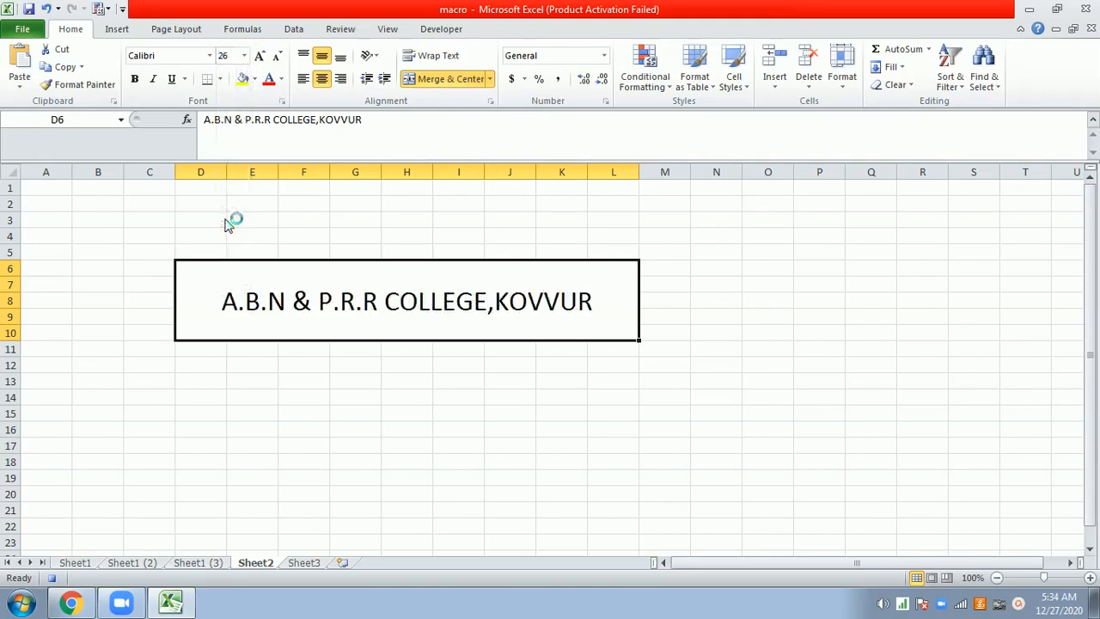
Fill the merged heading cell with yellow and make its text red, bold and italic
{"action": "left_click", "coordinate": [245, 85]}
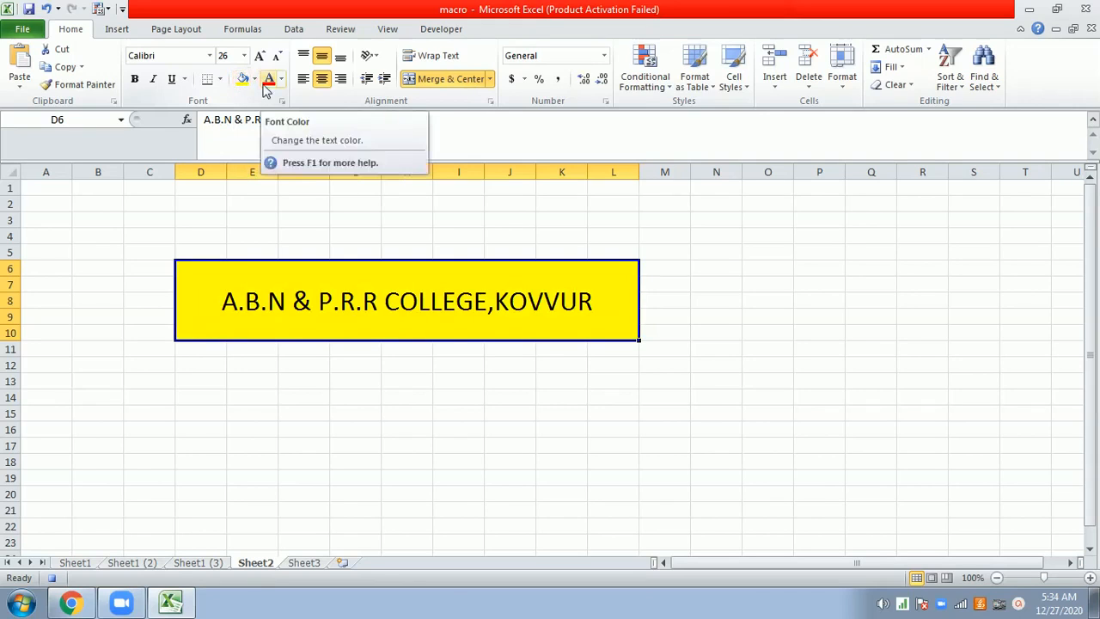
{"action": "left_click", "coordinate": [267, 86]}
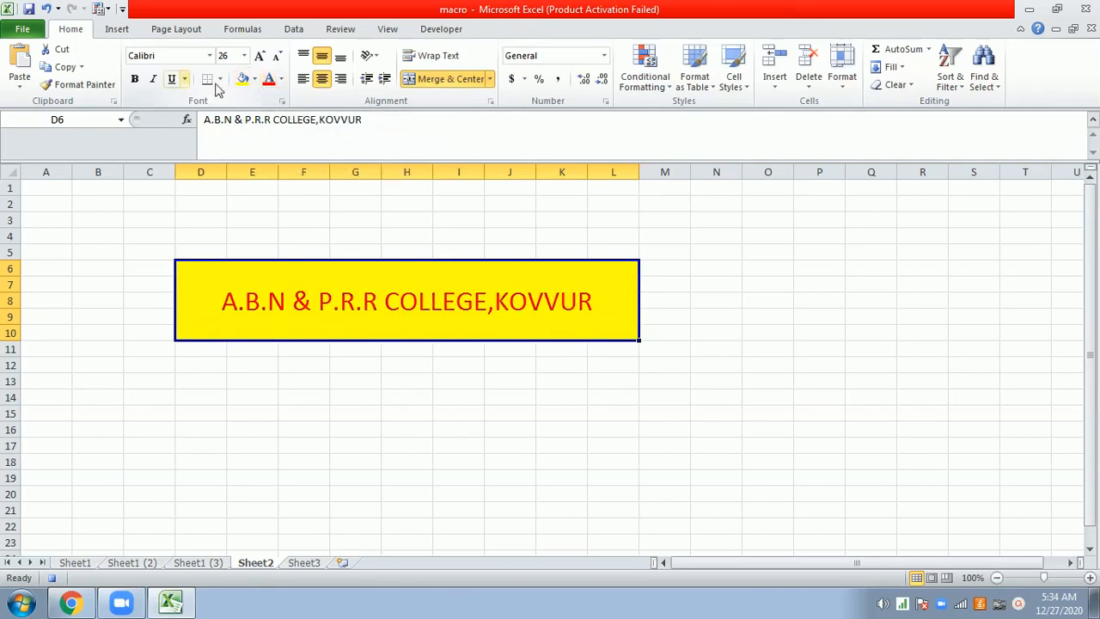
{"action": "left_click", "coordinate": [135, 79]}
{"action": "left_click", "coordinate": [154, 80]}
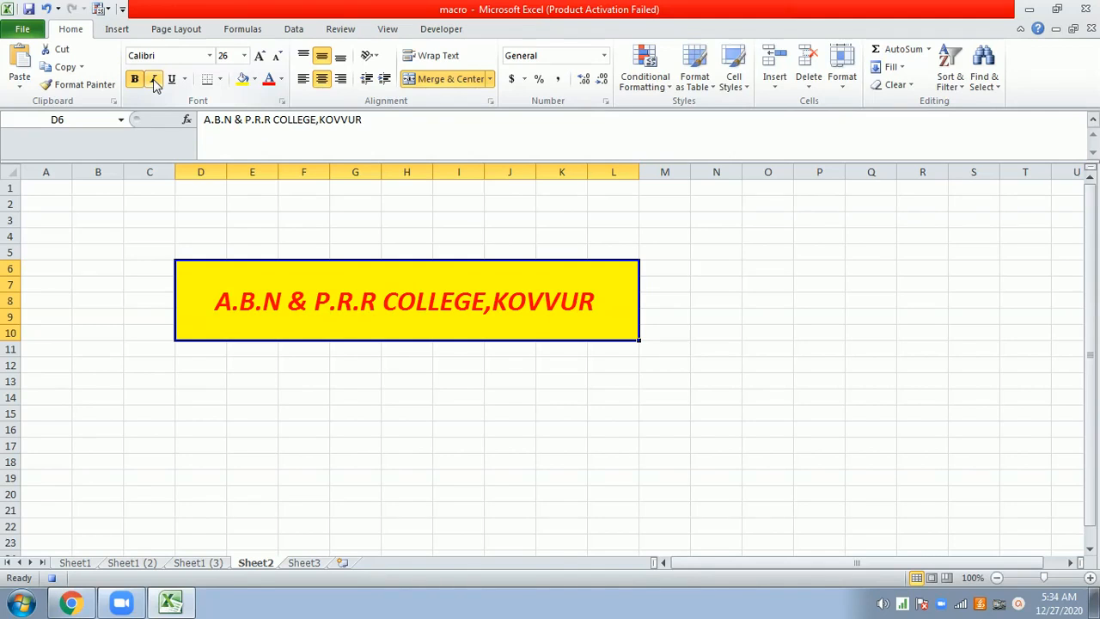
Stop recording the macro
{"action": "left_click", "coordinate": [443, 28]}
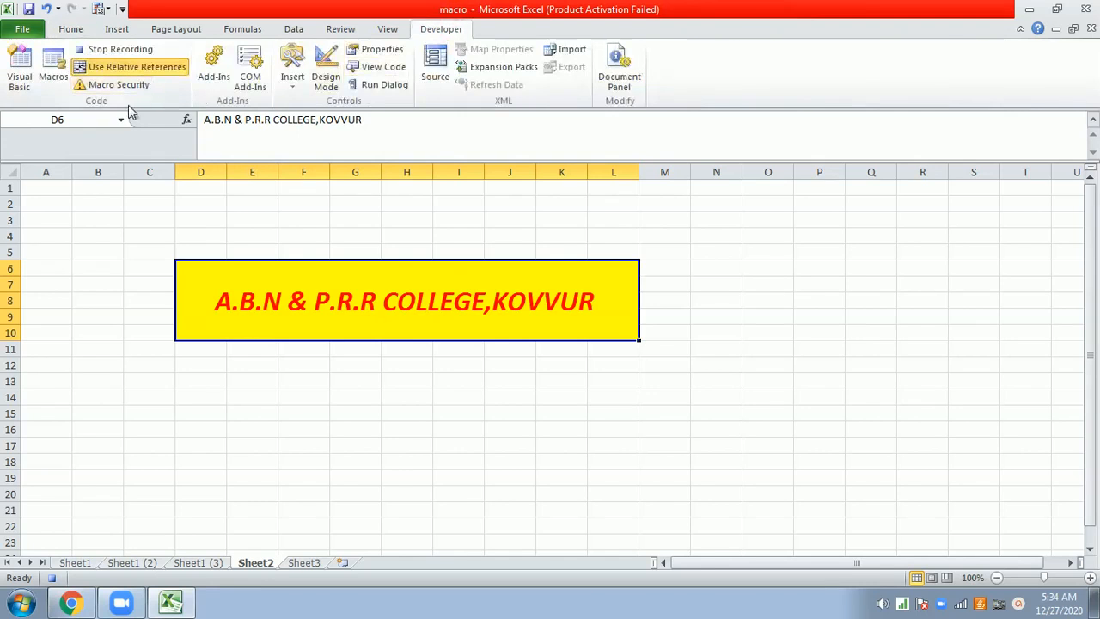
{"action": "left_click", "coordinate": [120, 49]}
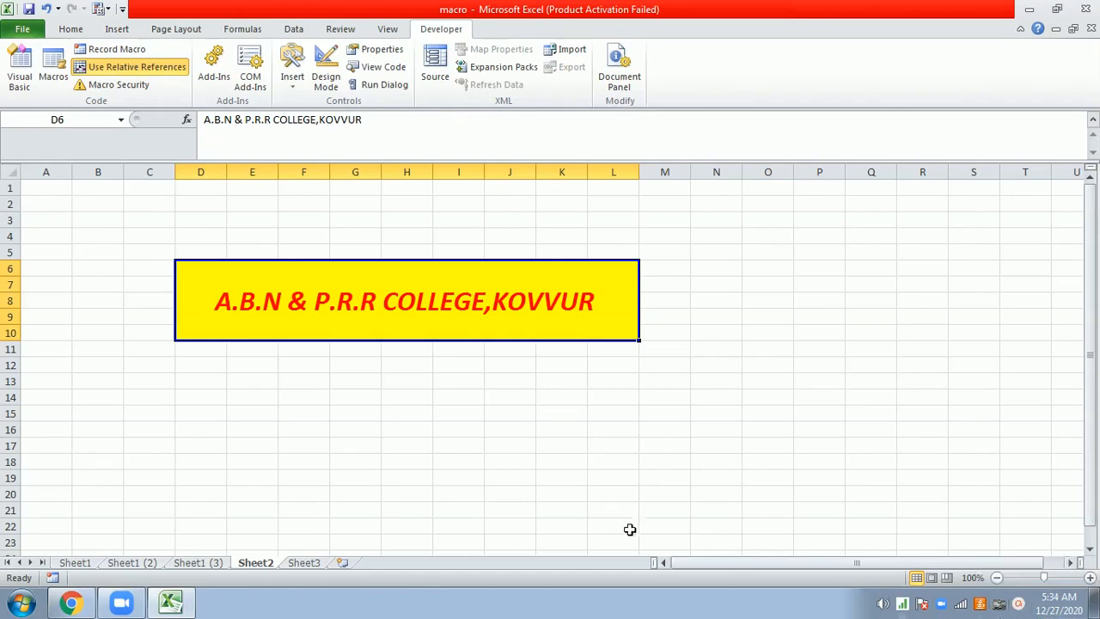
Run the abnprr macro from cell E46 of Sheet2 to insert another college heading
{"action": "scroll", "coordinate": [593, 530], "scroll_direction": "down", "scroll_amount": 1}
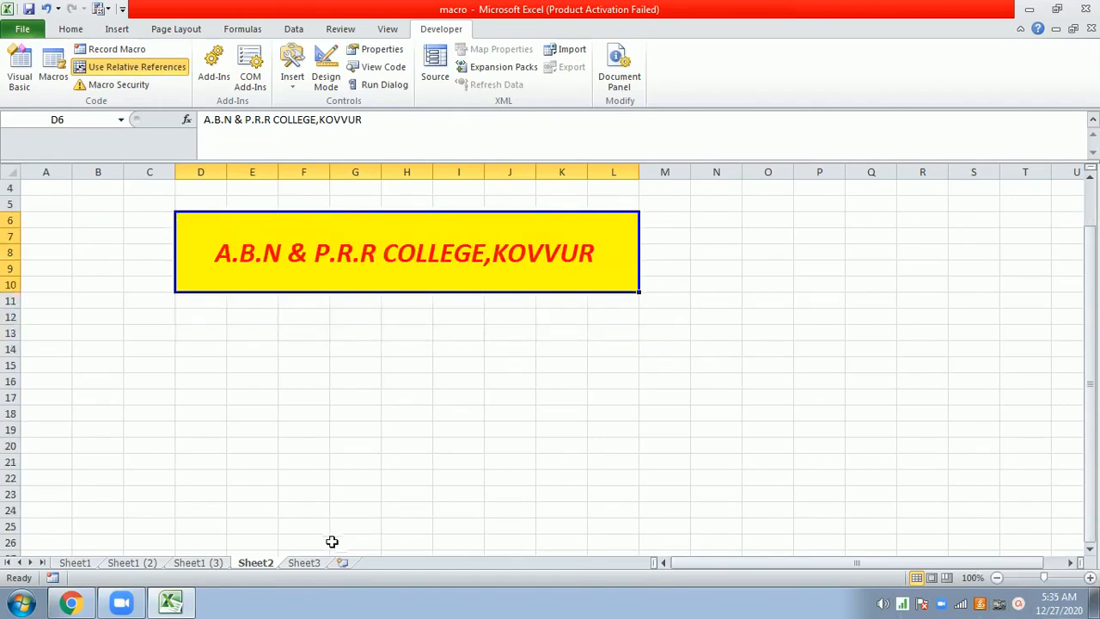
{"action": "scroll", "coordinate": [341, 545], "scroll_direction": "down", "scroll_amount": 3}
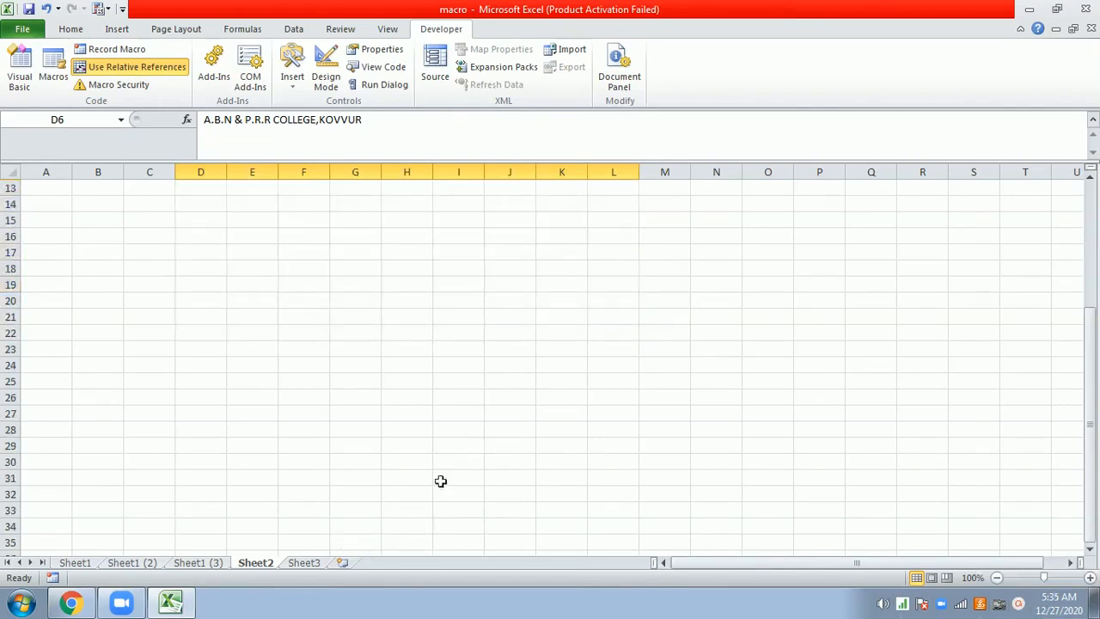
{"action": "left_click", "coordinate": [410, 499]}
{"action": "scroll", "coordinate": [409, 501], "scroll_direction": "down", "scroll_amount": 6}
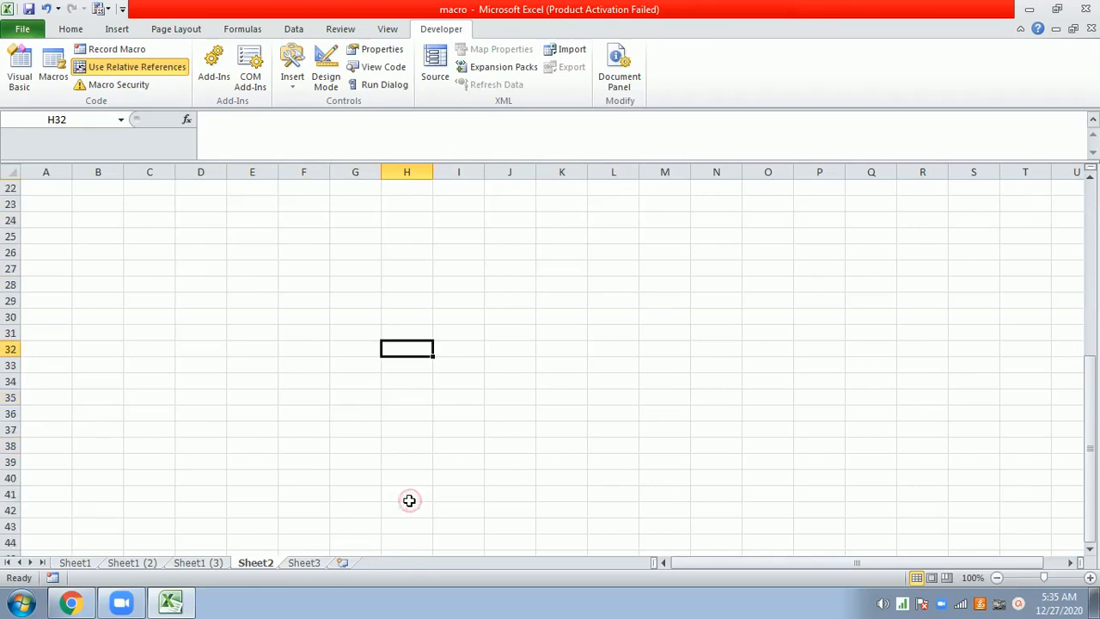
{"action": "left_click", "coordinate": [275, 426]}
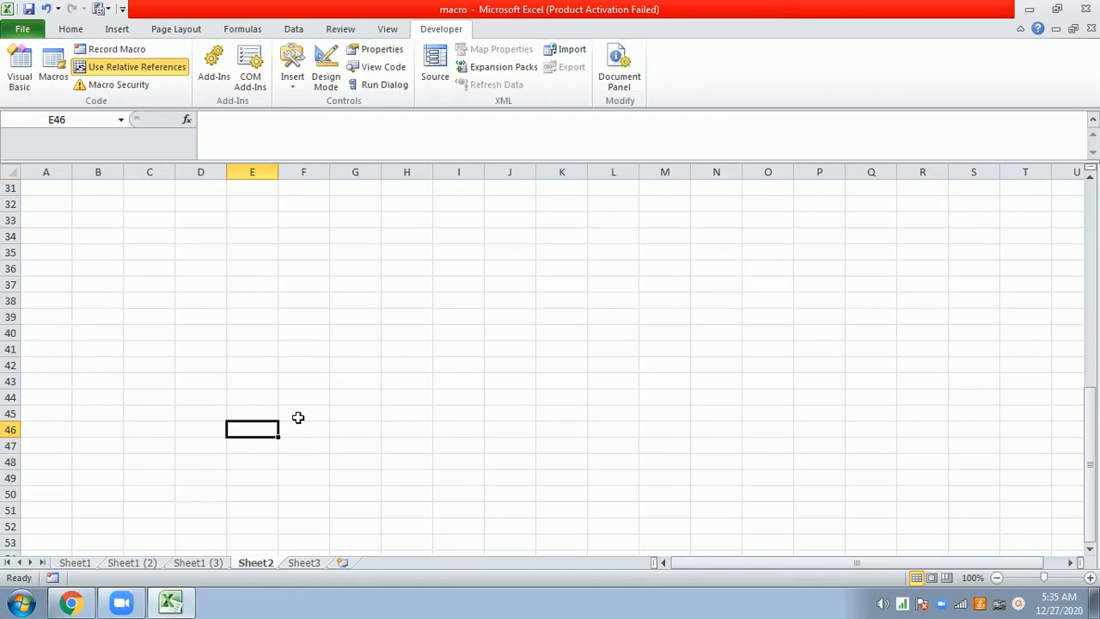
{"action": "left_click", "coordinate": [72, 30]}
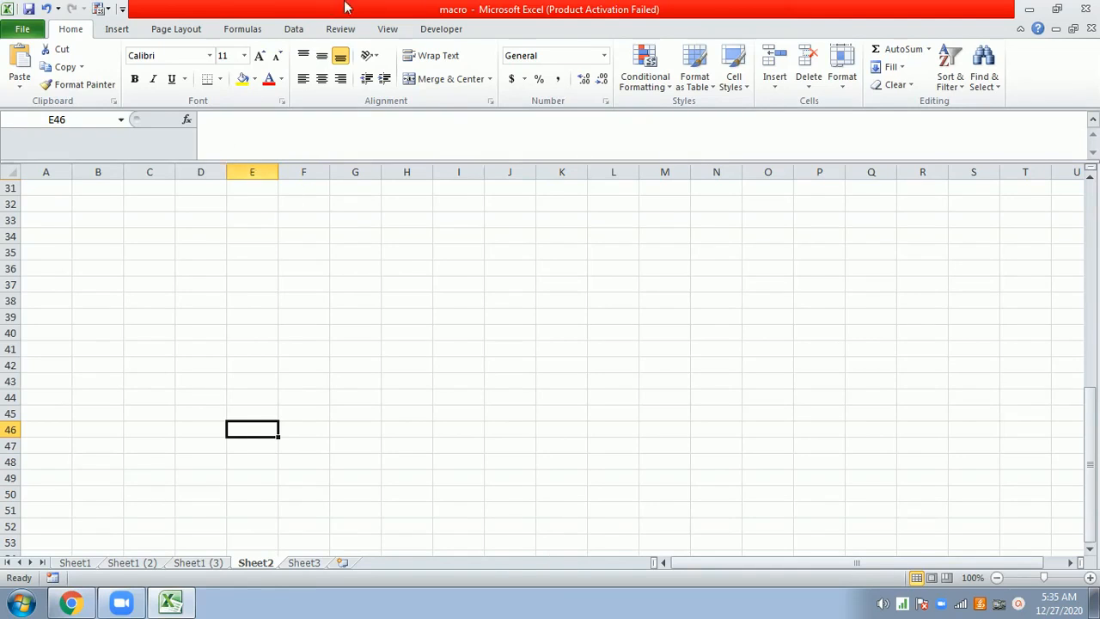
{"action": "left_click", "coordinate": [439, 31]}
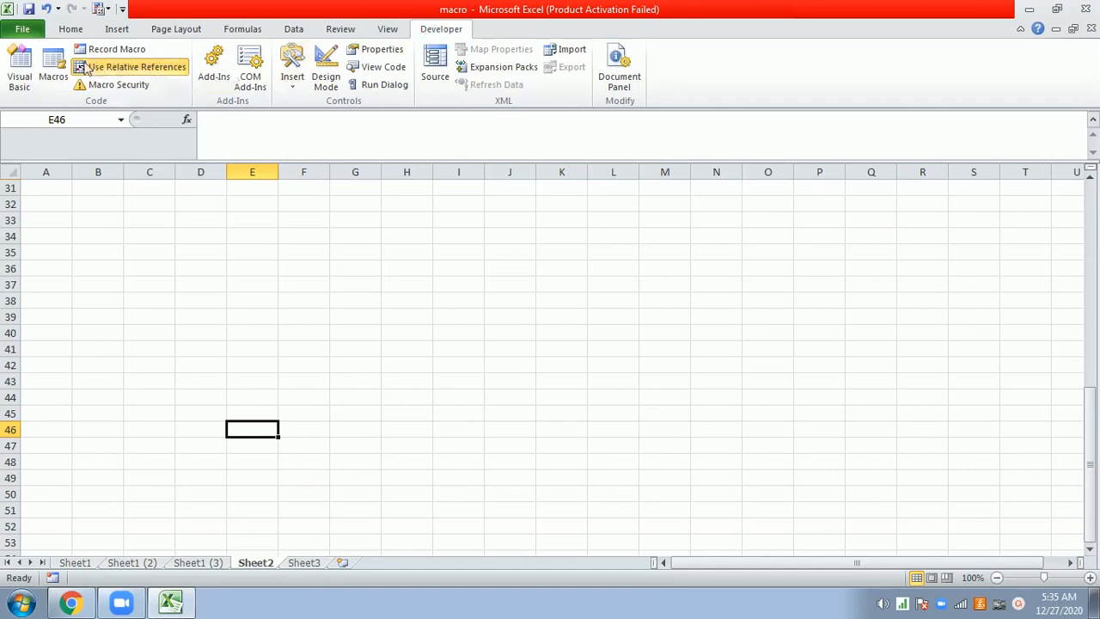
{"action": "left_click", "coordinate": [53, 64]}
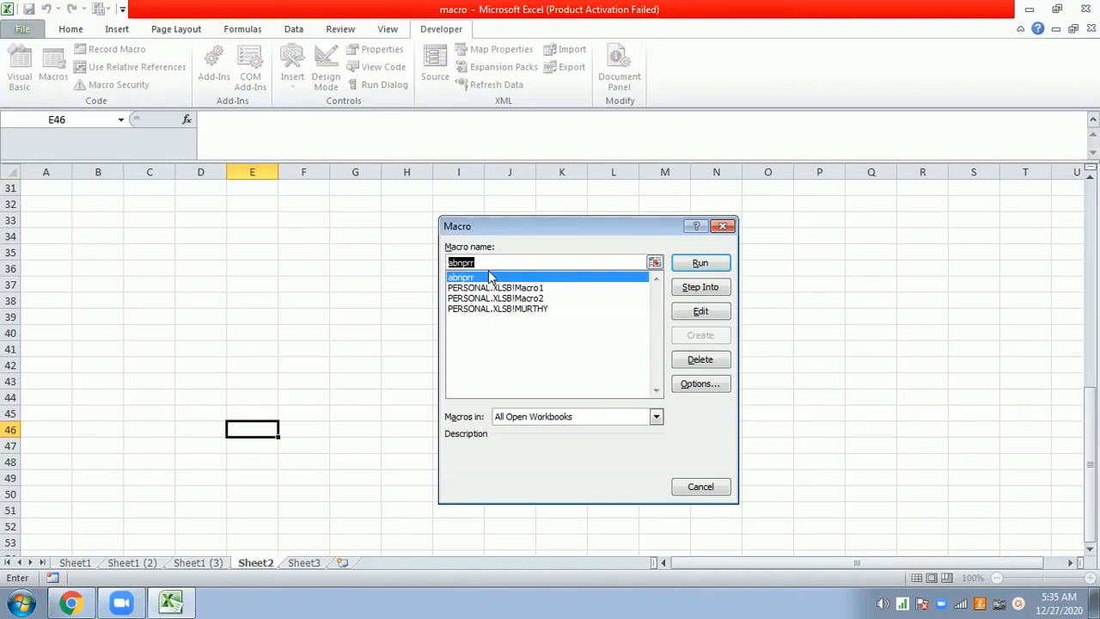
{"action": "left_click", "coordinate": [706, 270]}
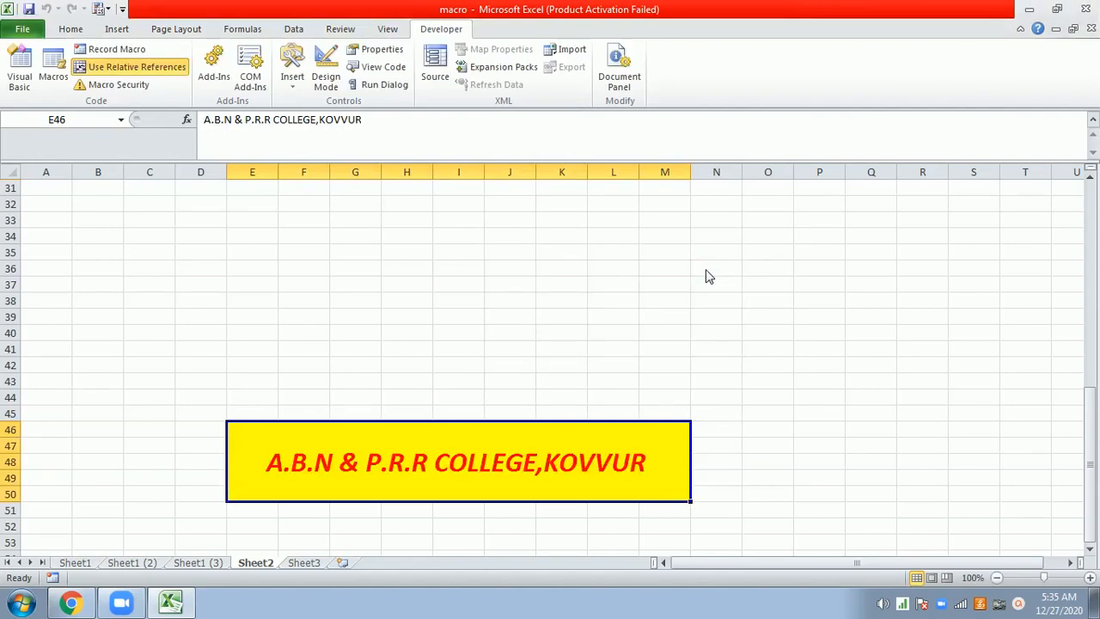
{"action": "scroll", "coordinate": [670, 364], "scroll_direction": "up", "scroll_amount": 10}
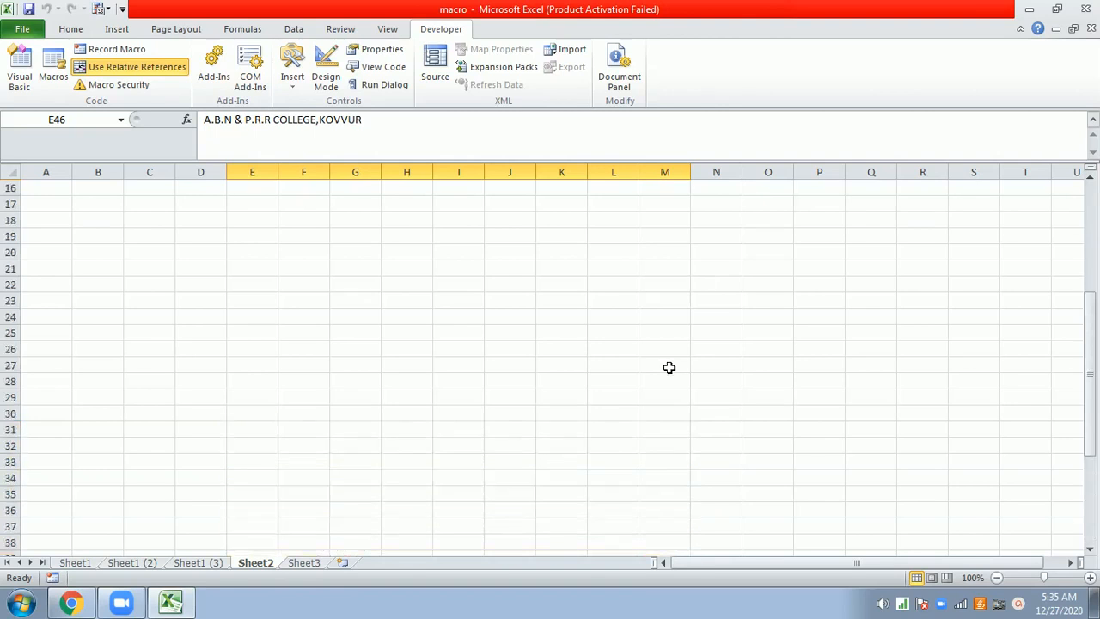
{"action": "scroll", "coordinate": [431, 315], "scroll_direction": "down", "scroll_amount": 12}
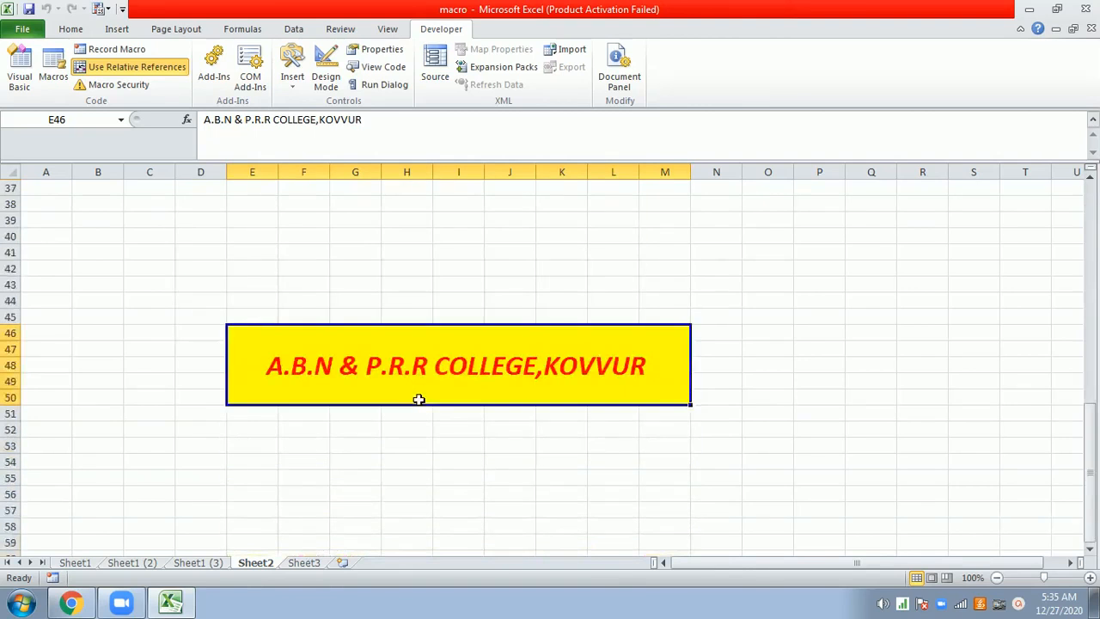
{"action": "left_click", "coordinate": [541, 487]}
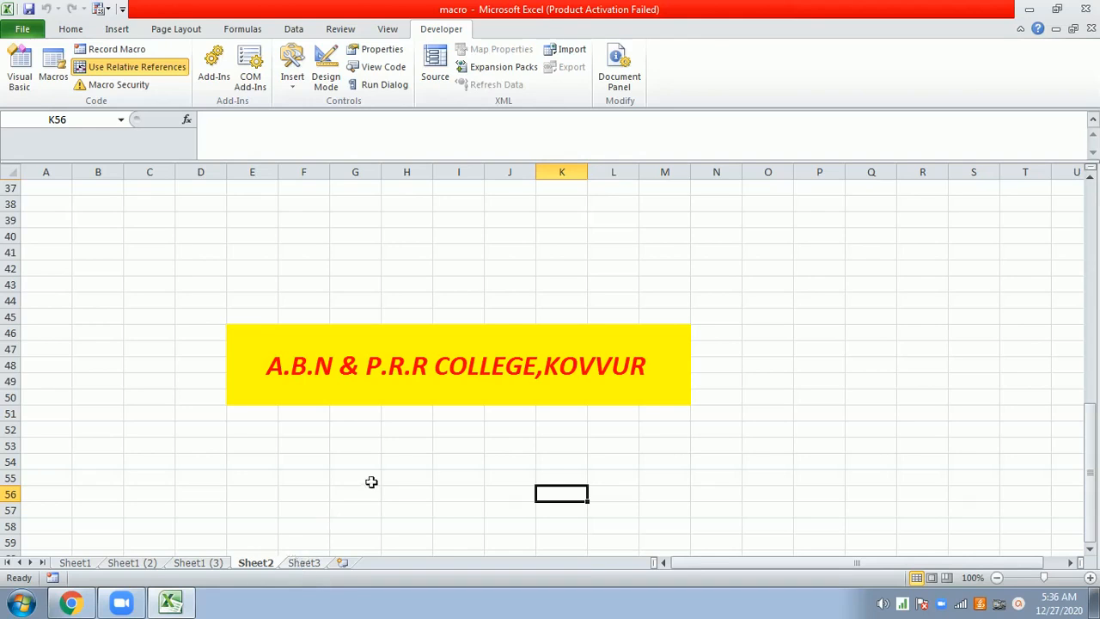
Run the abnprr macro from cell A1 of Sheet3, choosing it from the macros stored in This Workbook
{"action": "left_click", "coordinate": [301, 565]}
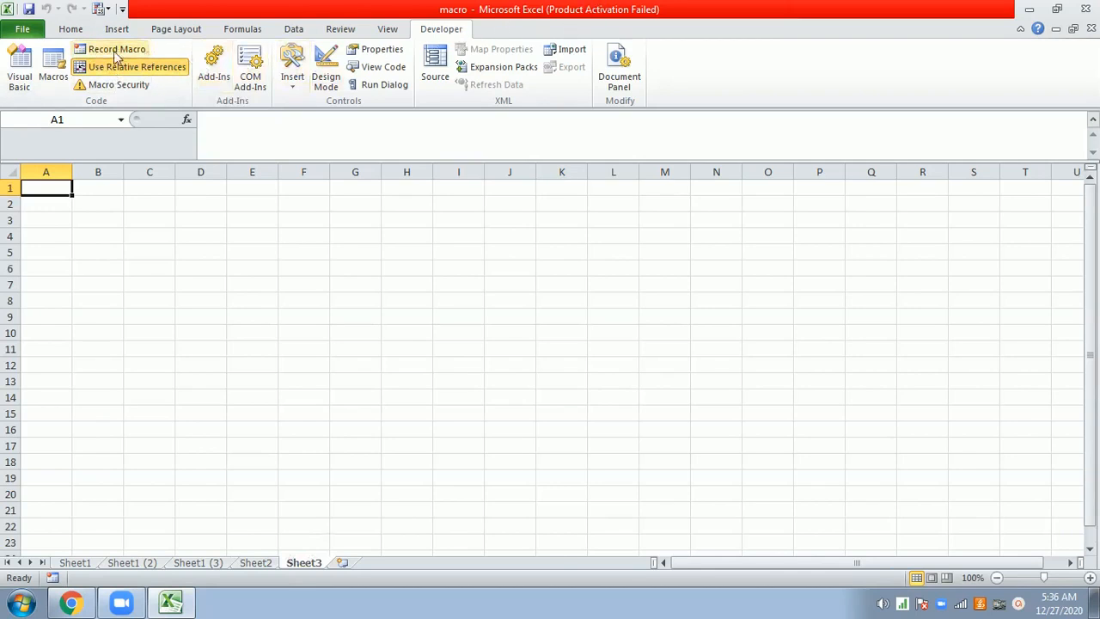
{"action": "left_click", "coordinate": [51, 79]}
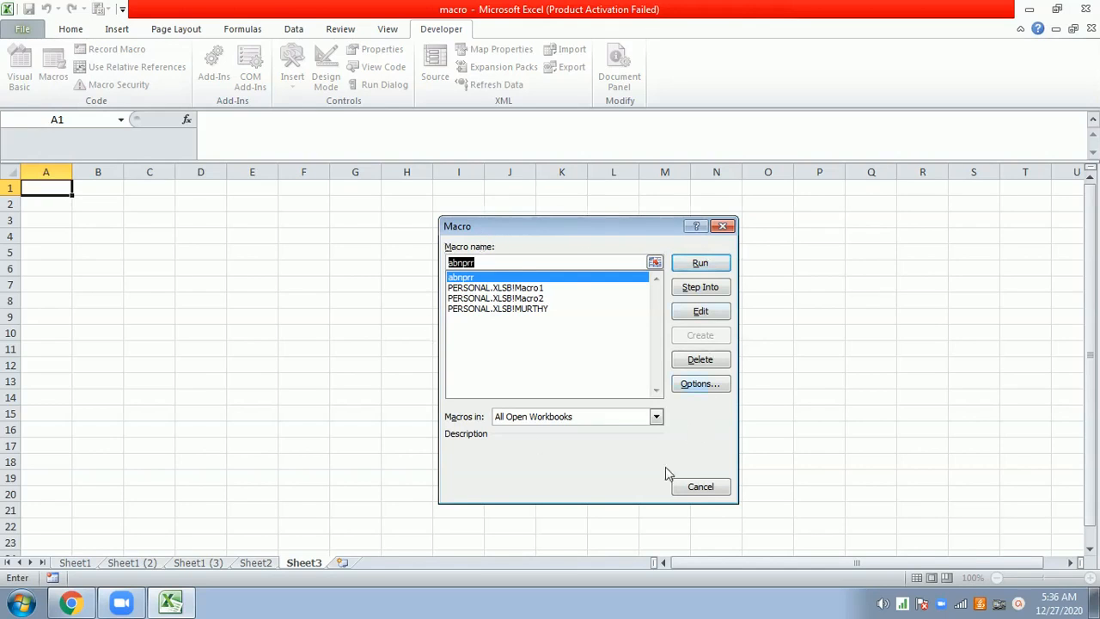
{"action": "left_click", "coordinate": [485, 262]}
{"action": "left_click", "coordinate": [655, 418]}
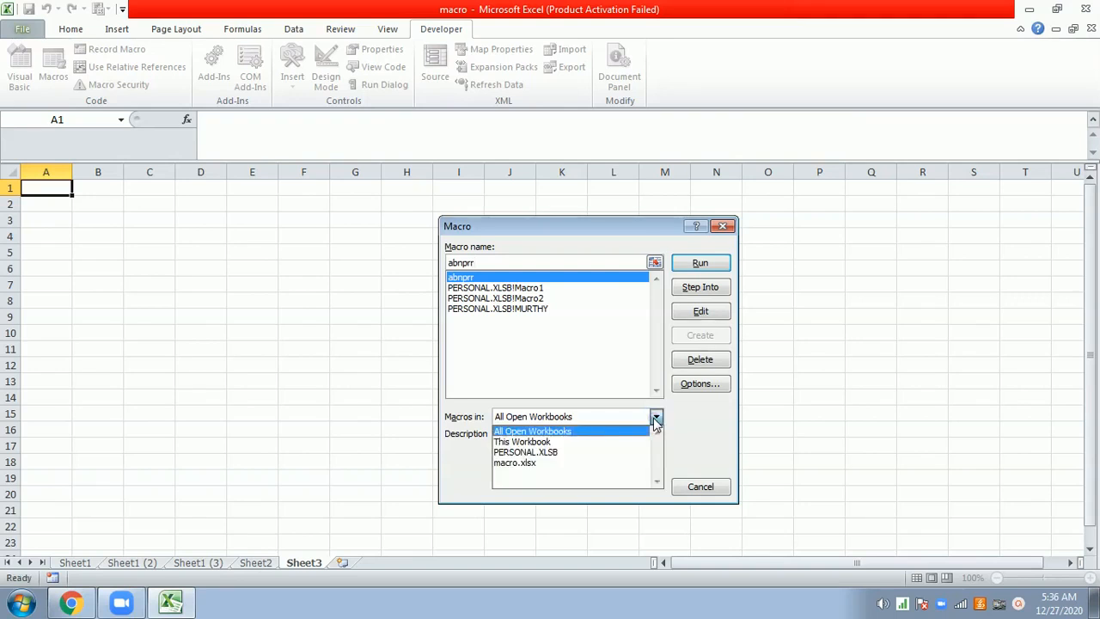
{"action": "left_click", "coordinate": [577, 441]}
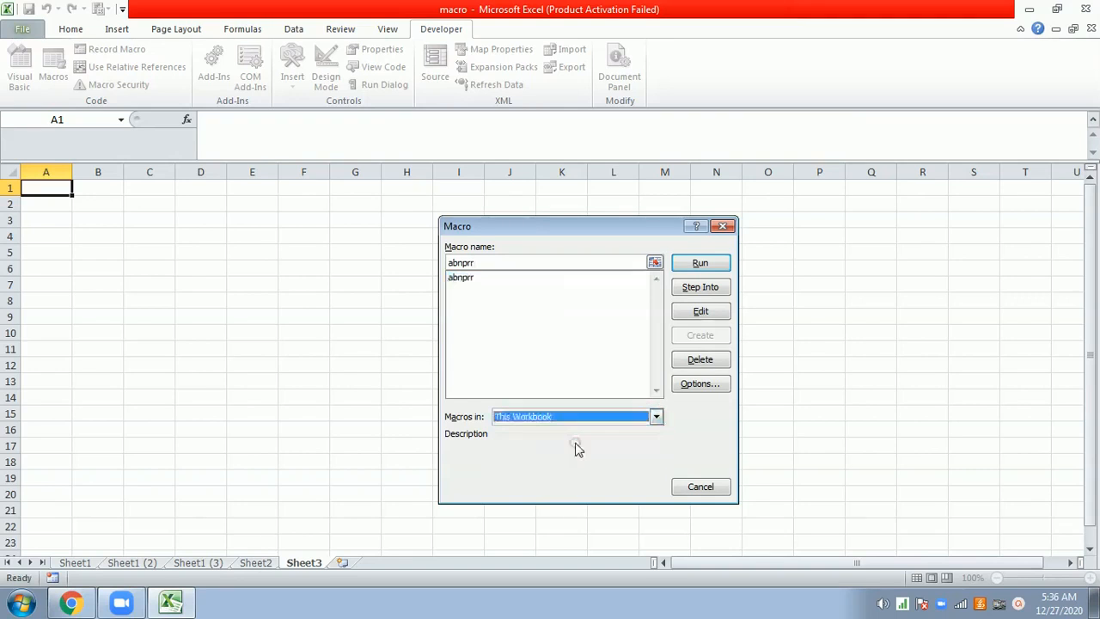
{"action": "left_click", "coordinate": [495, 262]}
{"action": "left_click", "coordinate": [479, 280]}
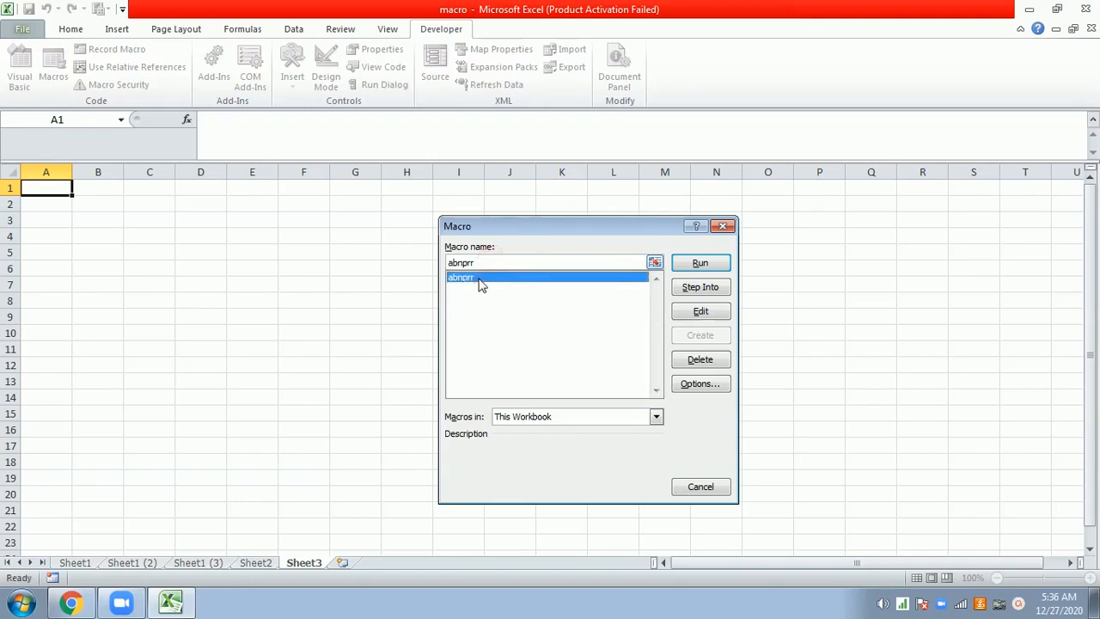
{"action": "left_click", "coordinate": [709, 270]}
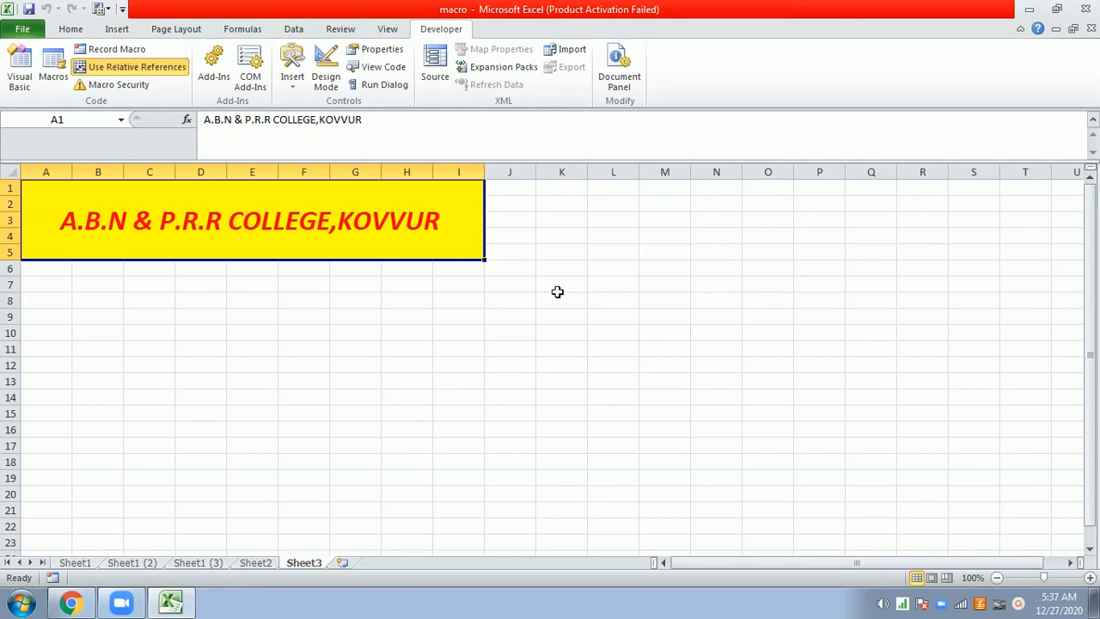
Insert the college heading at cells A74 and C116 of Sheet3 by running the recorded macro from each
{"action": "scroll", "coordinate": [558, 292], "scroll_direction": "down", "scroll_amount": 13}
{"action": "scroll", "coordinate": [699, 416], "scroll_direction": "down", "scroll_amount": 5}
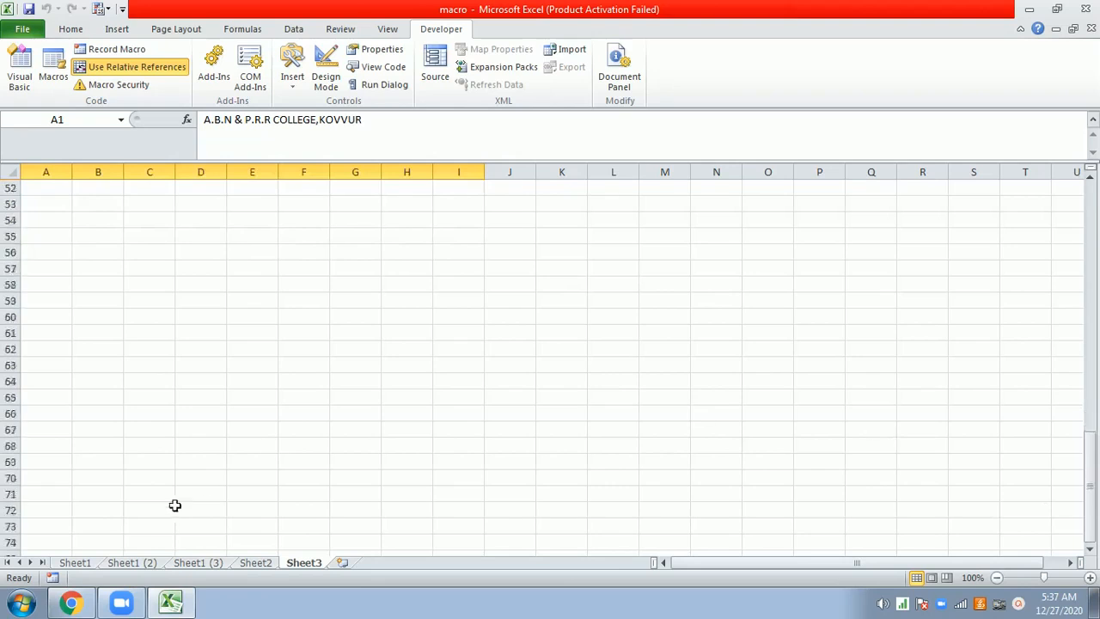
{"action": "left_click", "coordinate": [52, 494]}
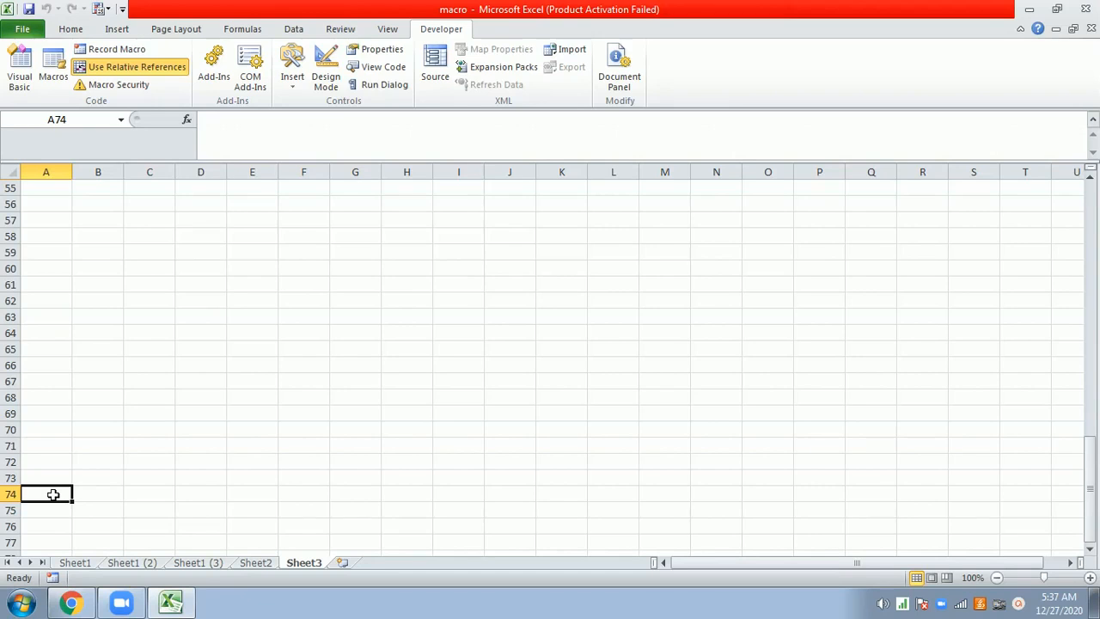
{"action": "key", "text": "ctrl+m"}
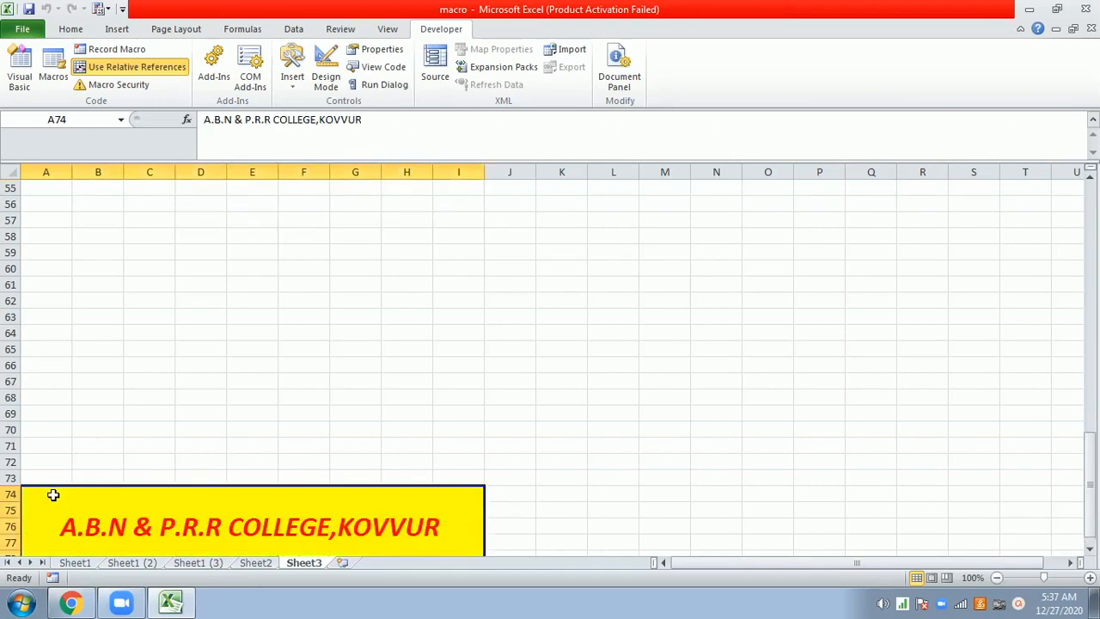
{"action": "scroll", "coordinate": [312, 474], "scroll_direction": "down", "scroll_amount": 15}
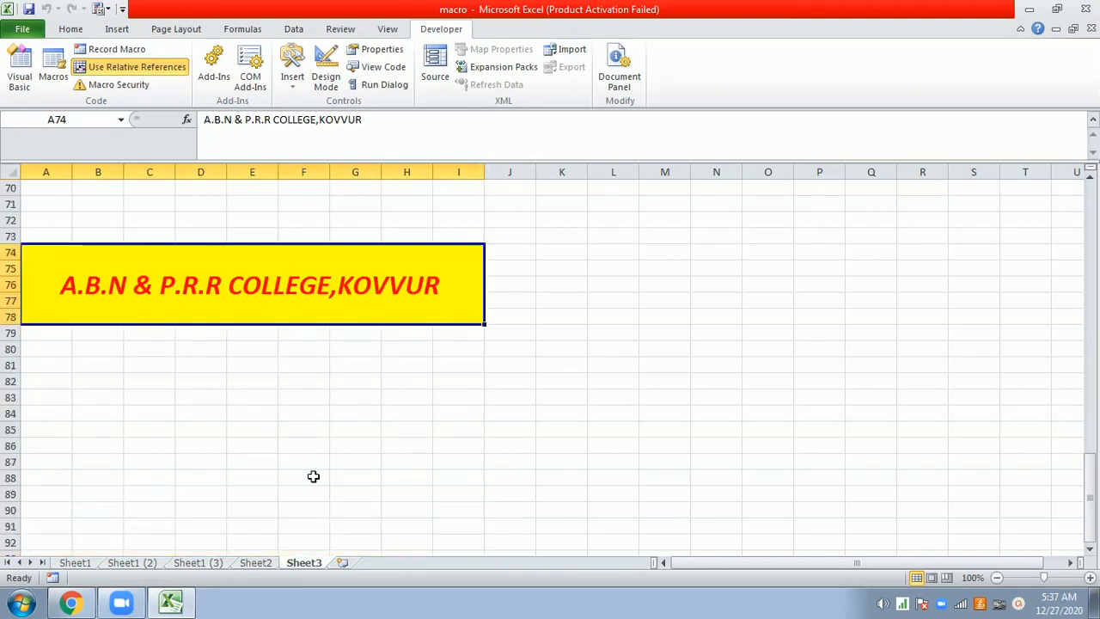
{"action": "left_click", "coordinate": [141, 450]}
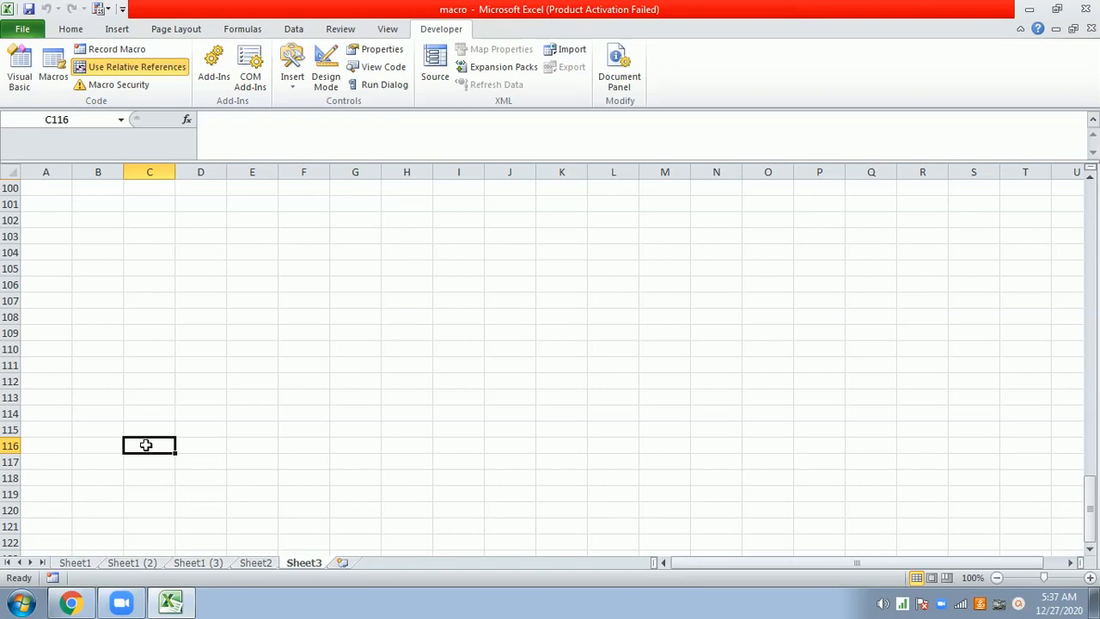
{"action": "key", "text": "ctrl+q"}
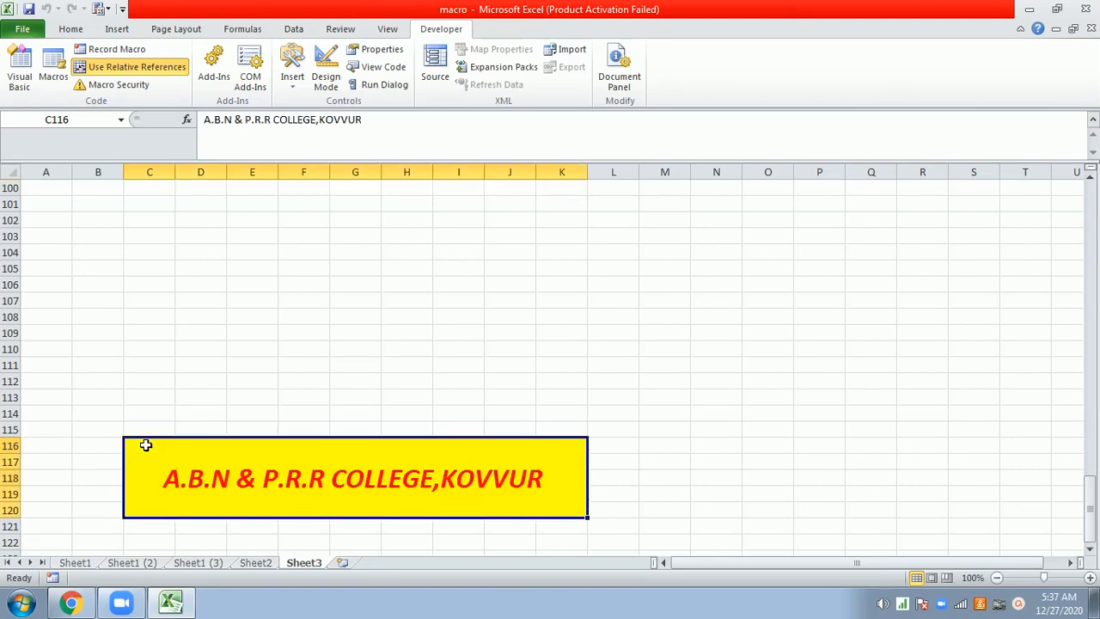
Run the heading macro from cell K110 and again from cell J107 of Sheet3
{"action": "left_click", "coordinate": [573, 344]}
{"action": "key", "text": "ctrl+q"}
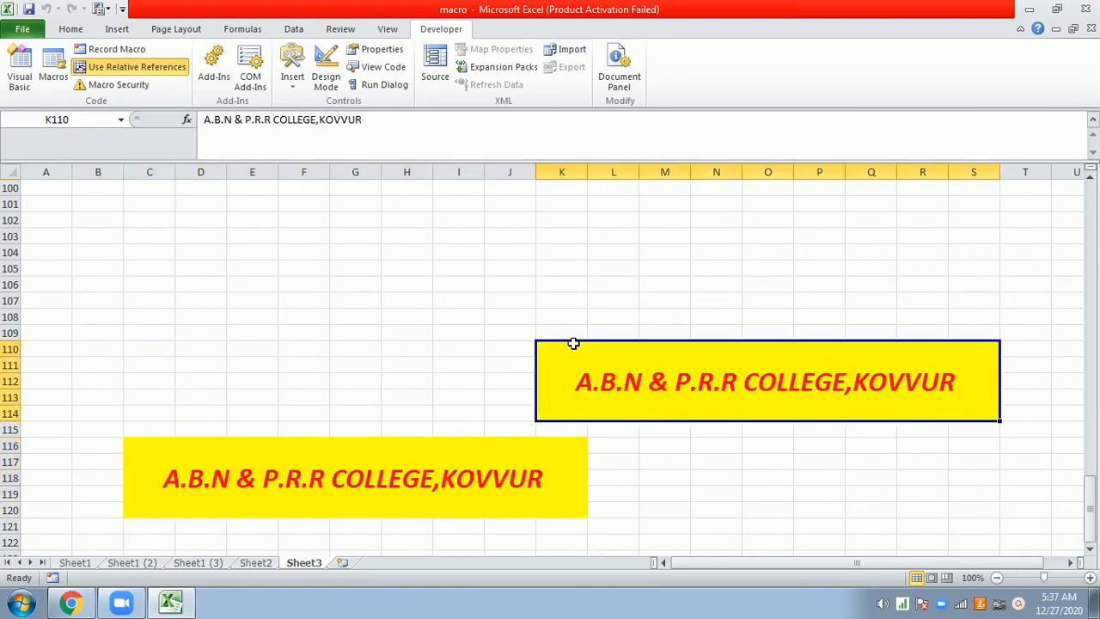
{"action": "left_click", "coordinate": [511, 300]}
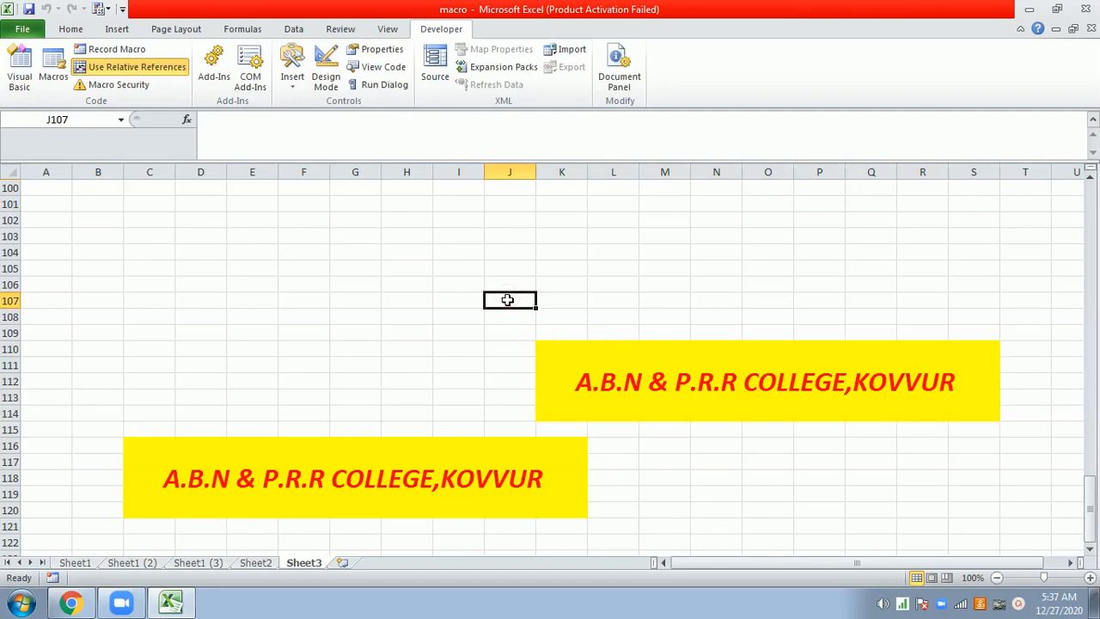
{"action": "key", "text": "ctrl+q"}
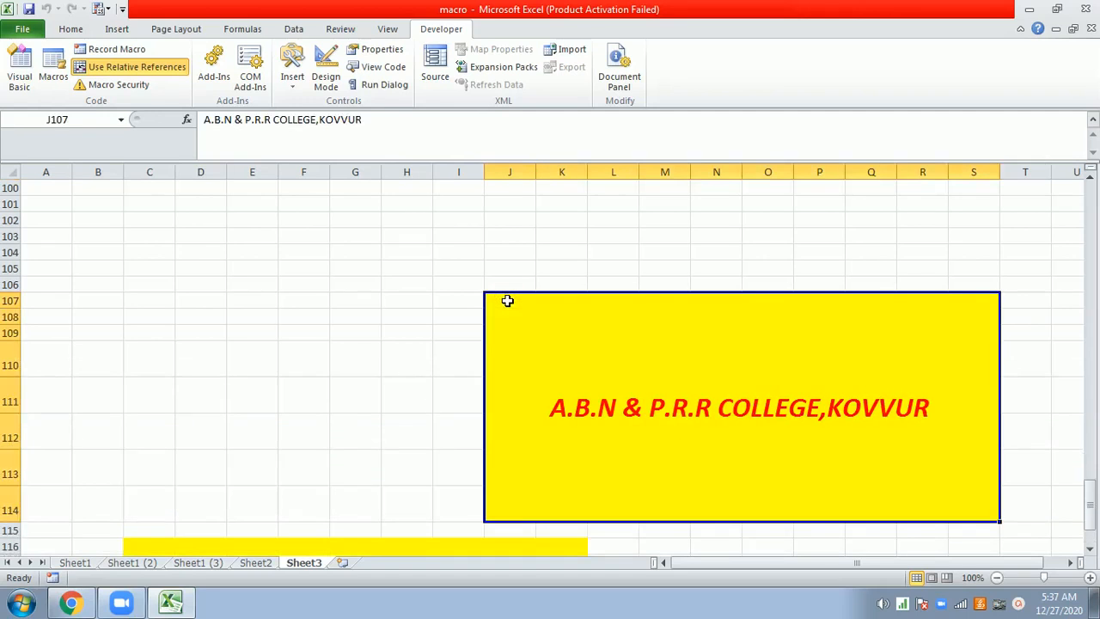
Run the heading macro from cell I132 of Sheet3, below the heading at C116
{"action": "left_click", "coordinate": [203, 300]}
{"action": "key", "text": "ctrl+q"}
{"action": "scroll", "coordinate": [521, 481], "scroll_direction": "down", "scroll_amount": 3}
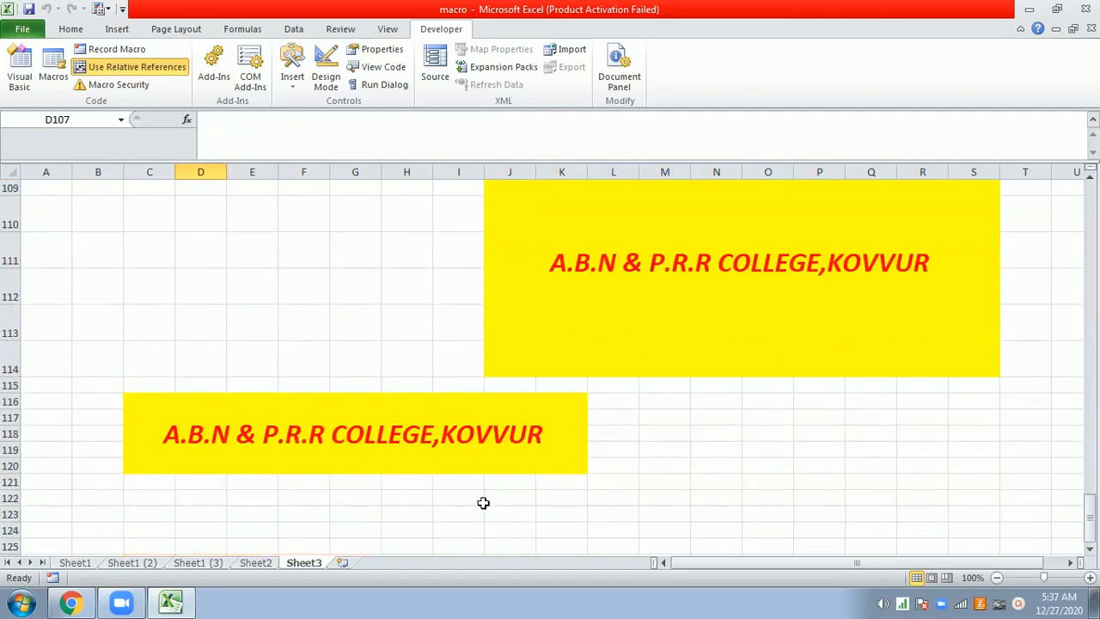
{"action": "scroll", "coordinate": [483, 500], "scroll_direction": "down", "scroll_amount": 2}
{"action": "left_click", "coordinate": [473, 460]}
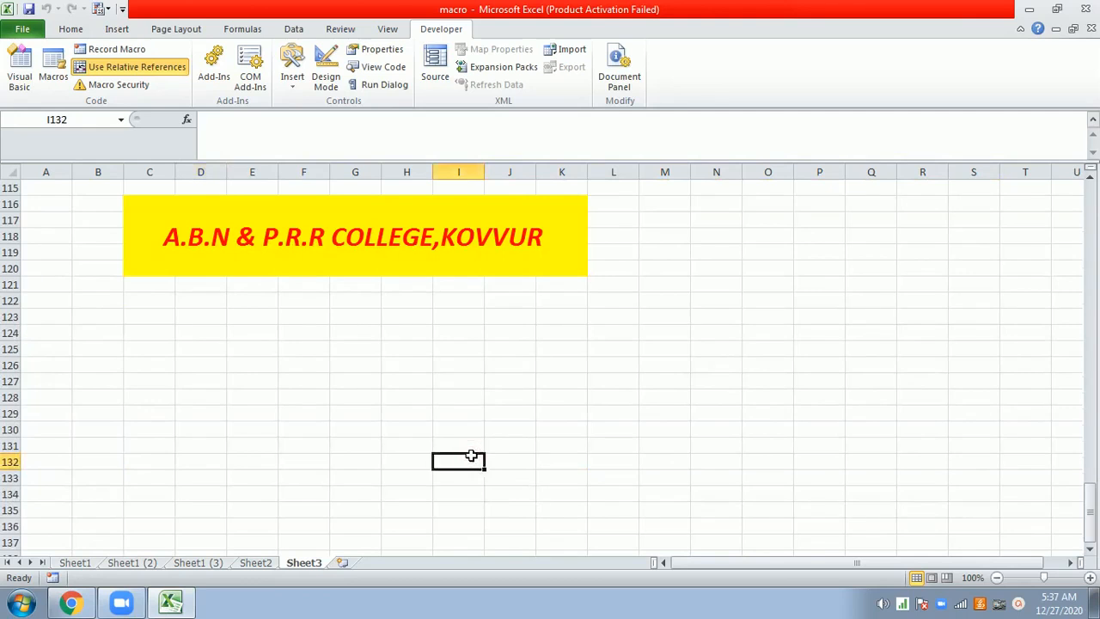
{"action": "key", "text": "ctrl+q"}
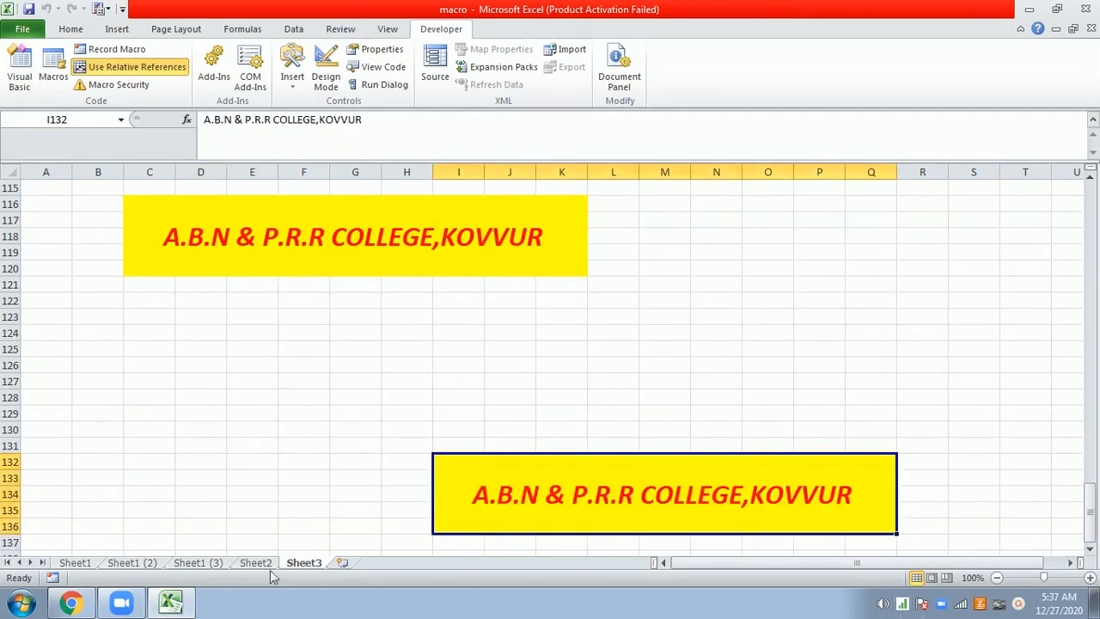
Look over the student marks tables on Sheet1, Sheet1 (2) and Sheet1 (3), ending on Sheet1
{"action": "left_click", "coordinate": [75, 562]}
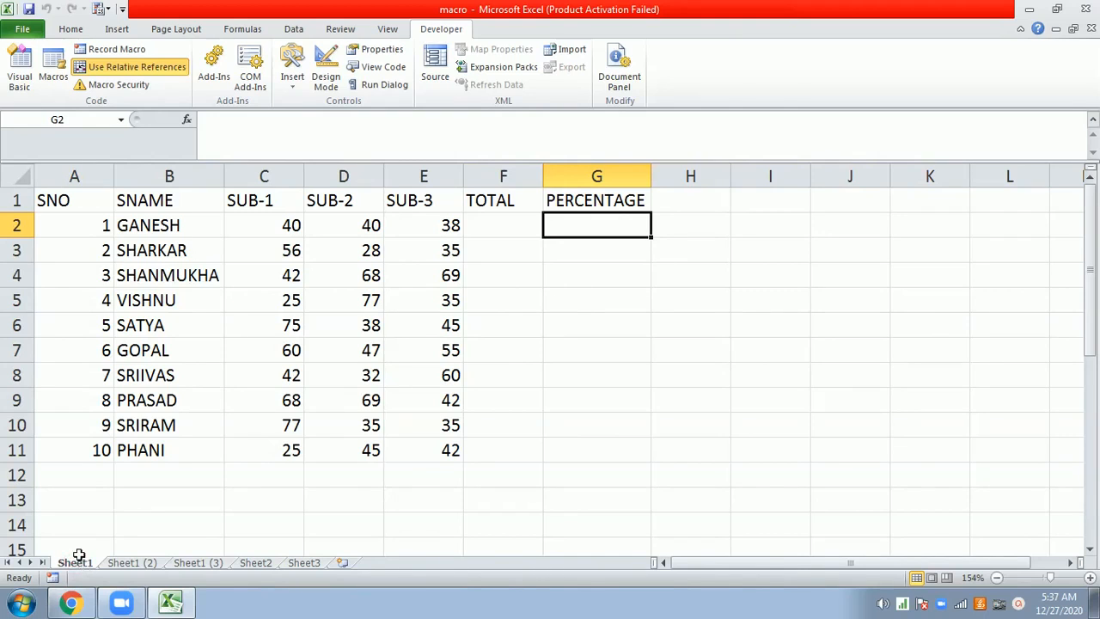
{"action": "left_click", "coordinate": [72, 28]}
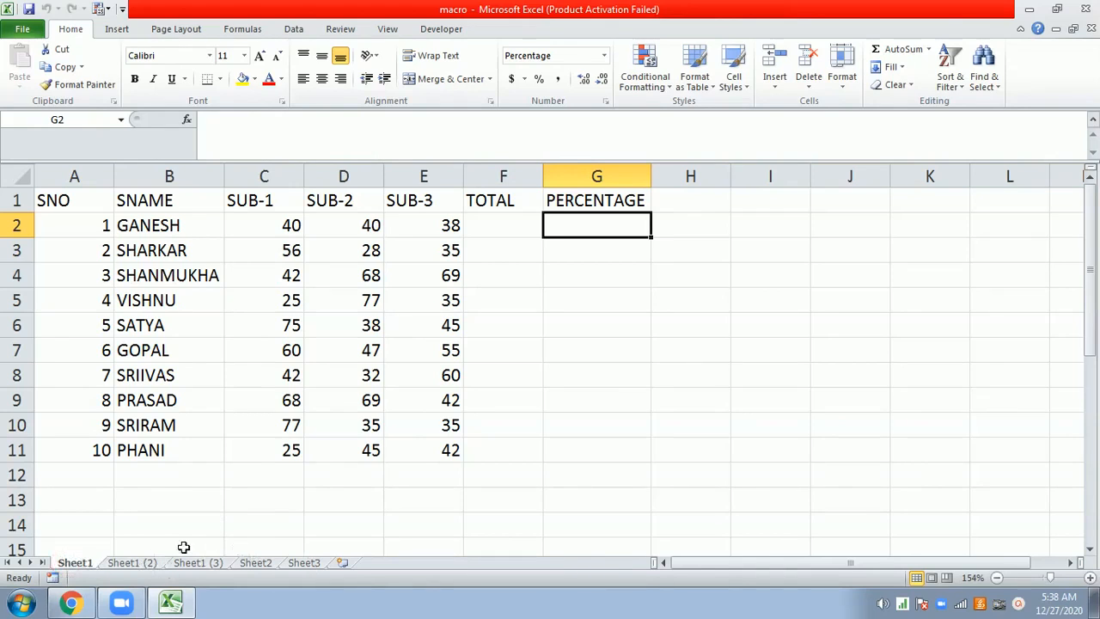
{"action": "left_click", "coordinate": [129, 562]}
{"action": "left_click", "coordinate": [198, 563]}
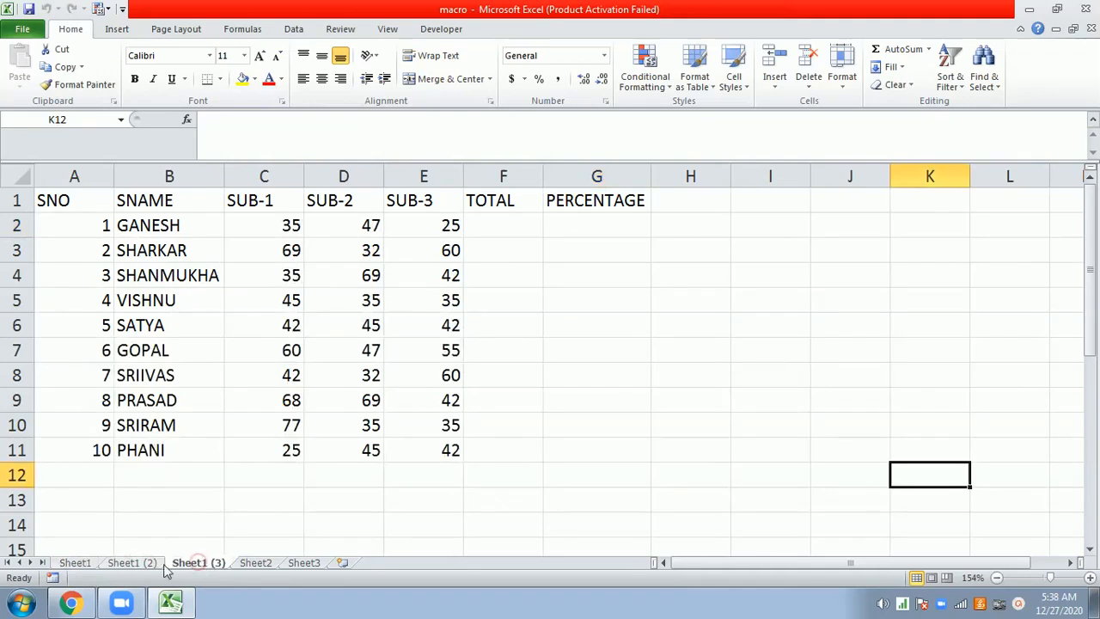
{"action": "left_click", "coordinate": [60, 565]}
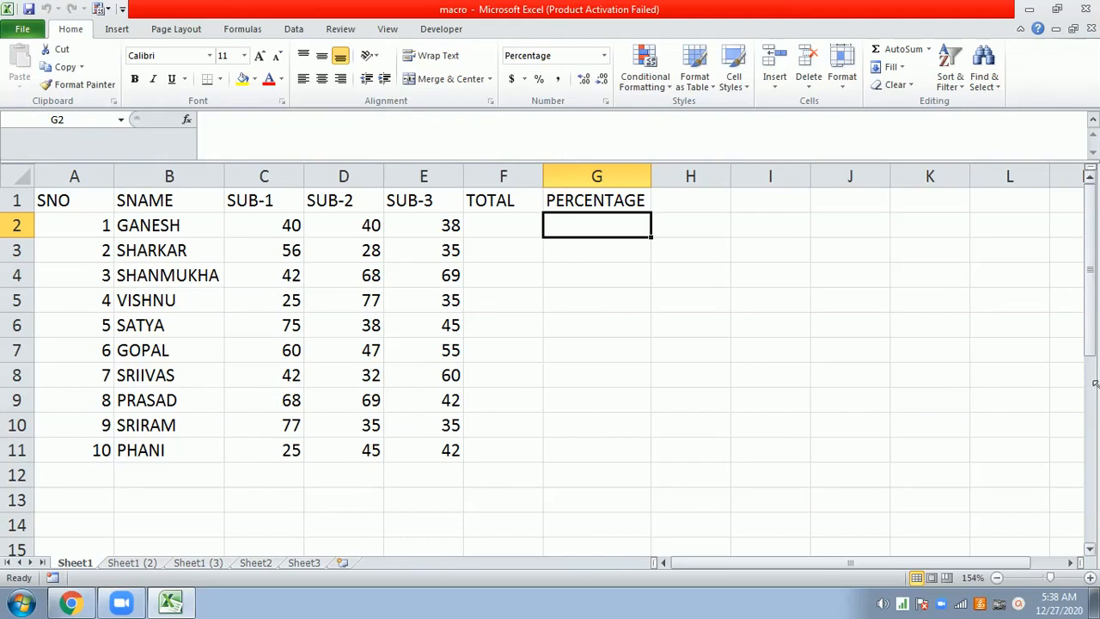
Set up a new macro recording from cell G2 of Sheet1 and name the macro student
{"action": "left_click", "coordinate": [434, 29]}
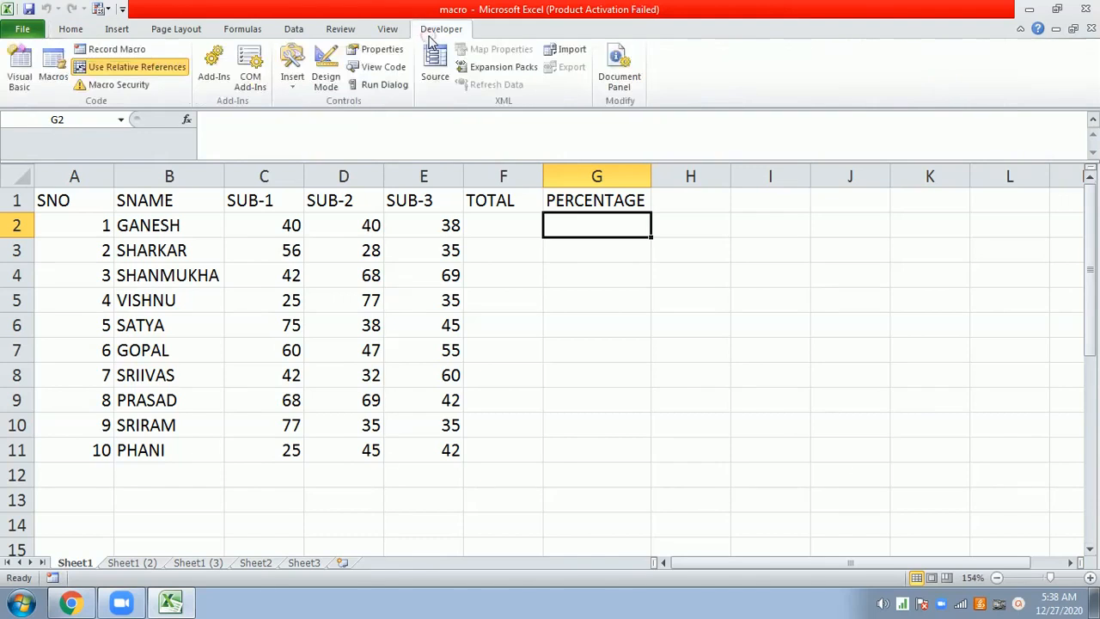
{"action": "left_click", "coordinate": [114, 52]}
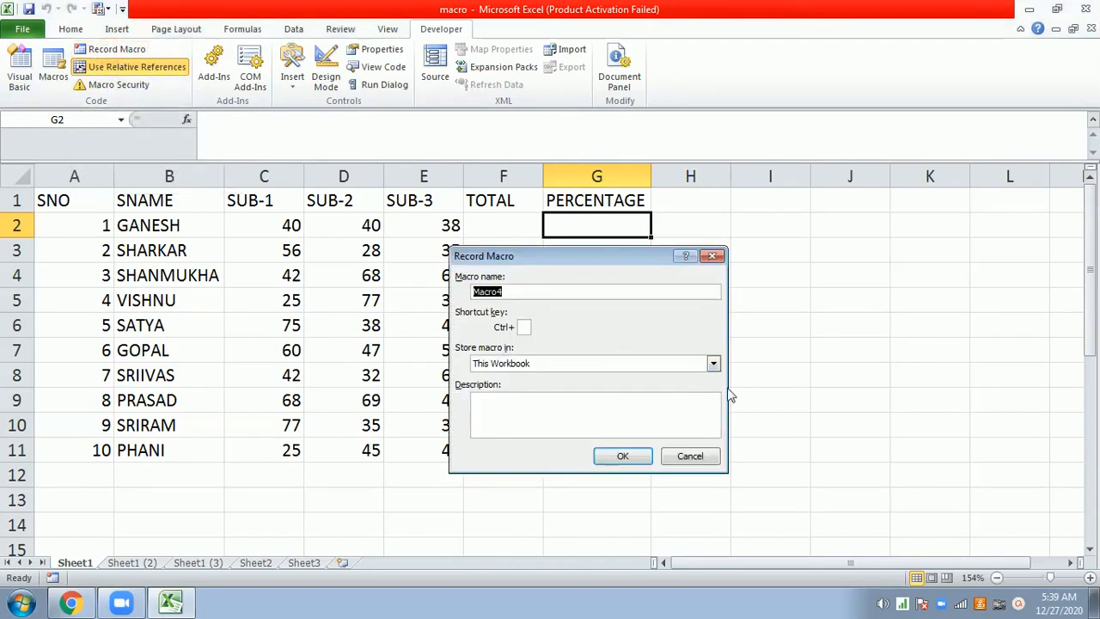
{"action": "key", "text": "BackSpace"}
{"action": "type", "text": "s"}
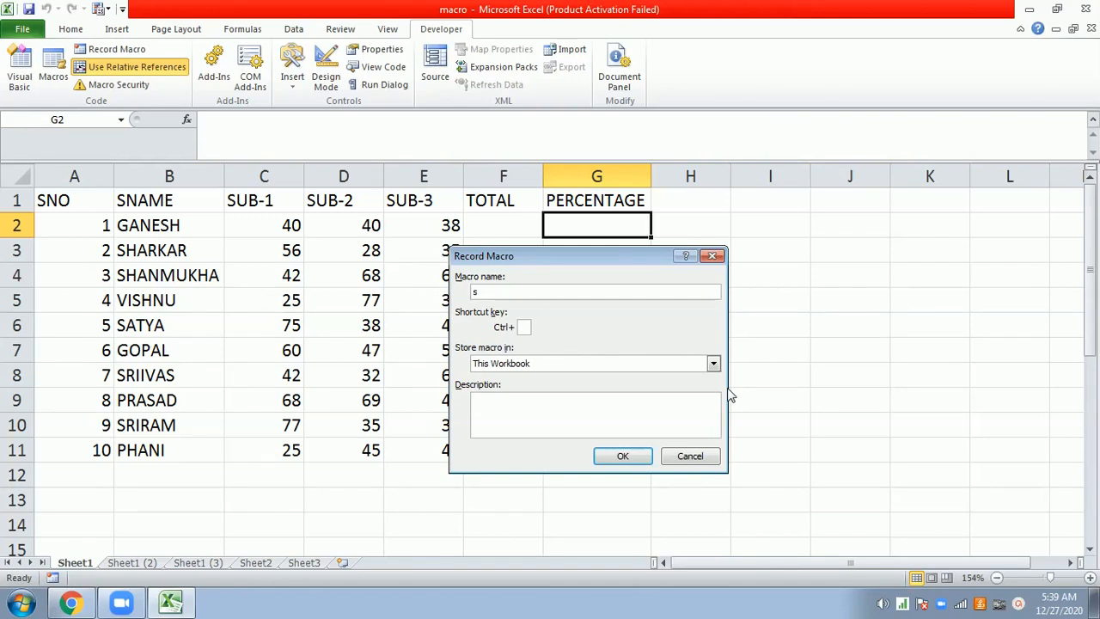
{"action": "type", "text": "TUD"}
{"action": "key", "text": "BackSpace"}
{"action": "key", "text": "BackSpace"}
{"action": "key", "text": "BackSpace"}
{"action": "key", "text": "BackSpace"}
{"action": "type", "text": "student"}
Try to give the student macro the shortcut Ctrl+t and store it in the Personal Macro Workbook
{"action": "left_click", "coordinate": [516, 315]}
{"action": "left_click", "coordinate": [524, 327]}
{"action": "type", "text": "t"}
{"action": "left_click", "coordinate": [579, 363]}
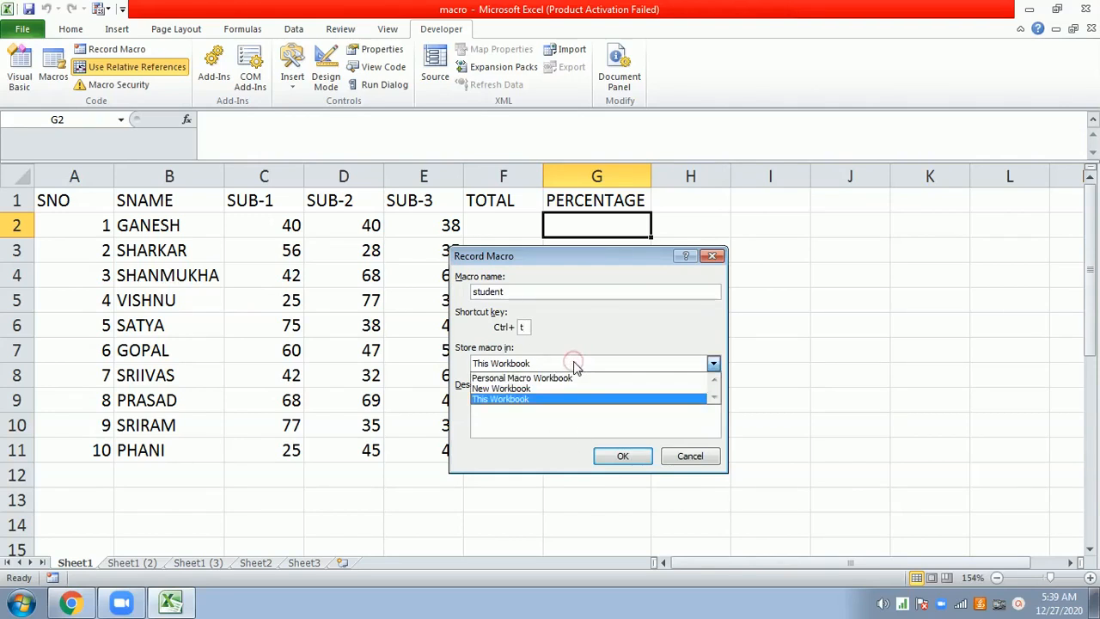
{"action": "left_click", "coordinate": [506, 378]}
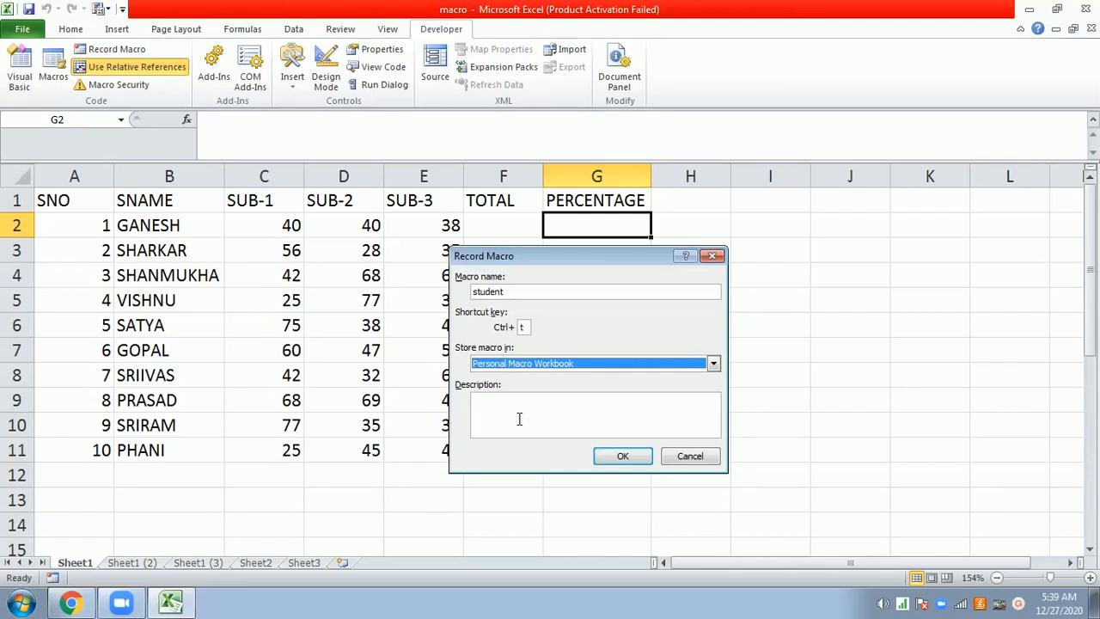
{"action": "left_click", "coordinate": [622, 456]}
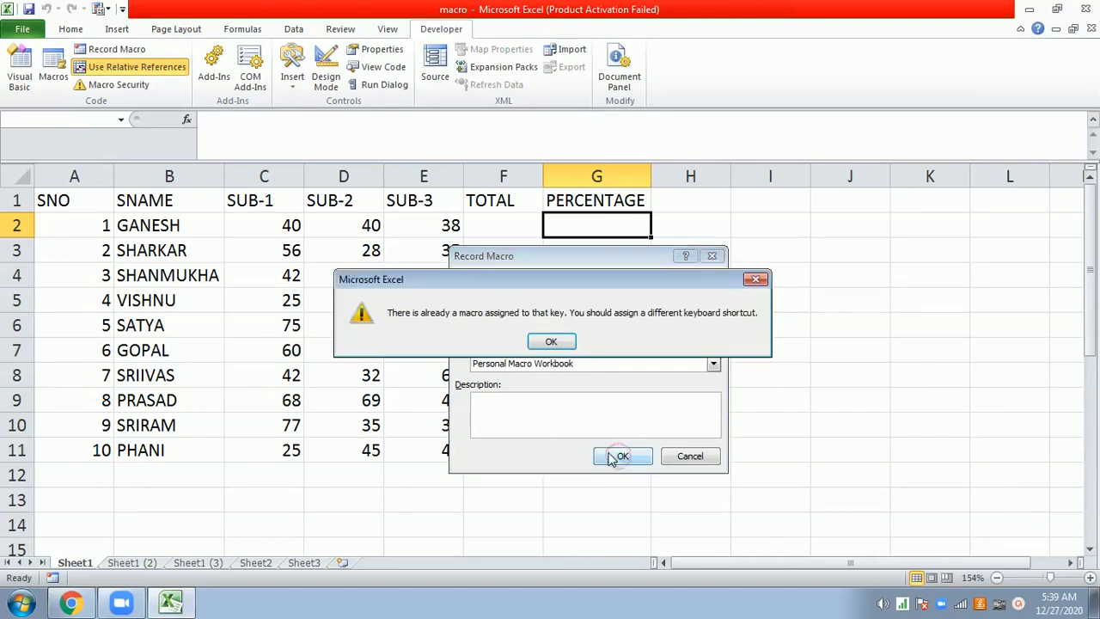
{"action": "left_click", "coordinate": [551, 344]}
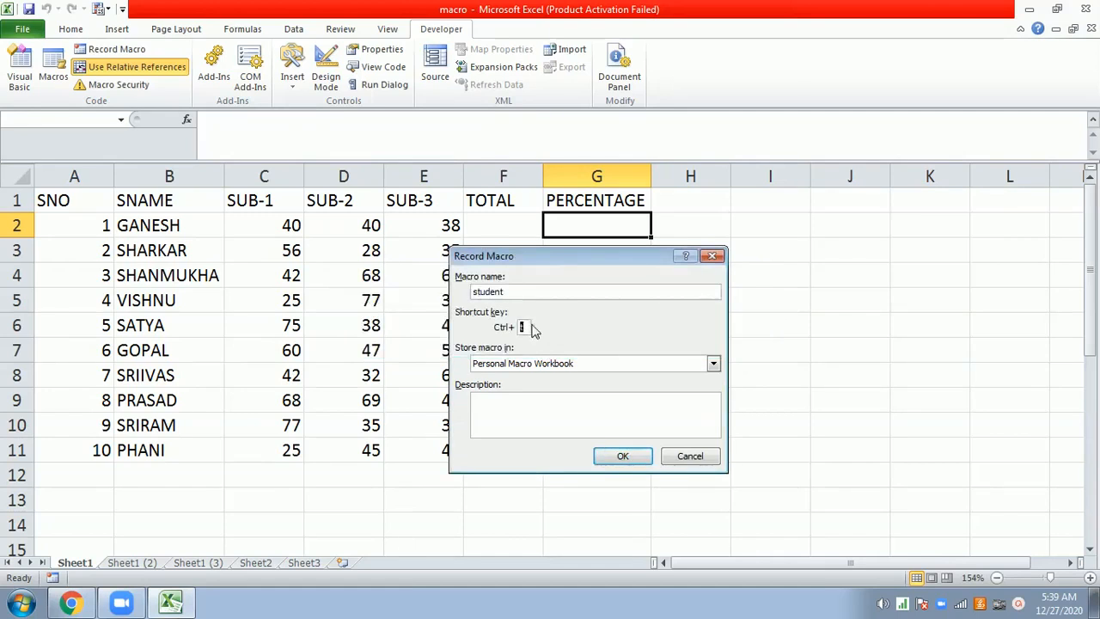
Assign Ctrl+r as the student macro's shortcut and start recording
{"action": "key", "text": "BackSpace"}
{"action": "type", "text": "y"}
{"action": "key", "text": "BackSpace"}
{"action": "type", "text": "r"}
{"action": "left_click", "coordinate": [630, 460]}
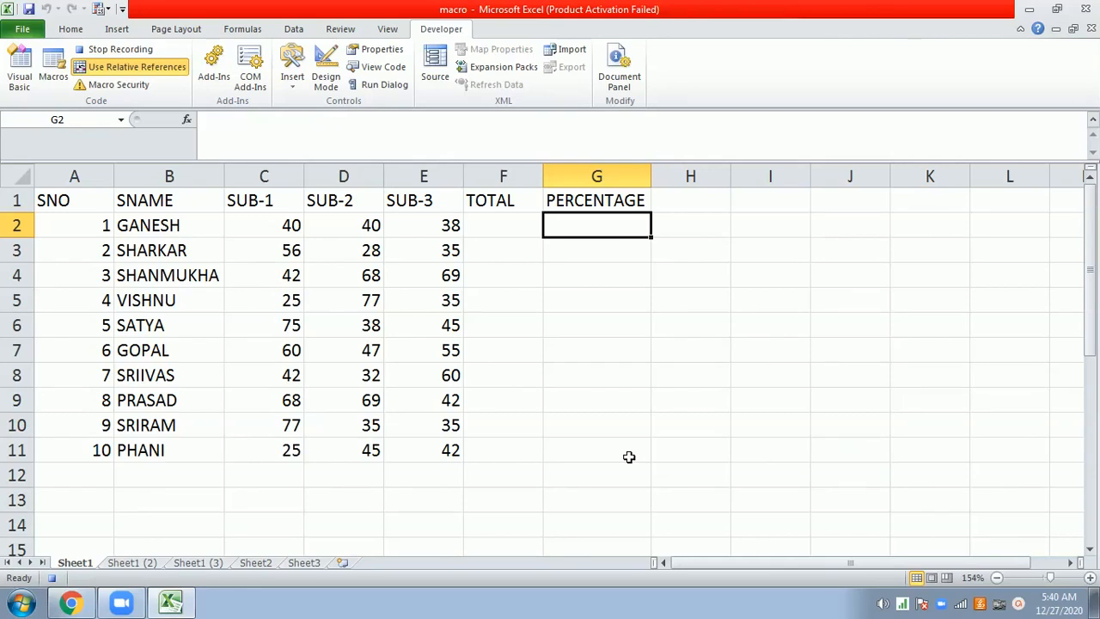
Enter the total formula =C2+D2+E2 in cell F2 and fill it down the TOTAL column to F11
{"action": "key", "text": "Left"}
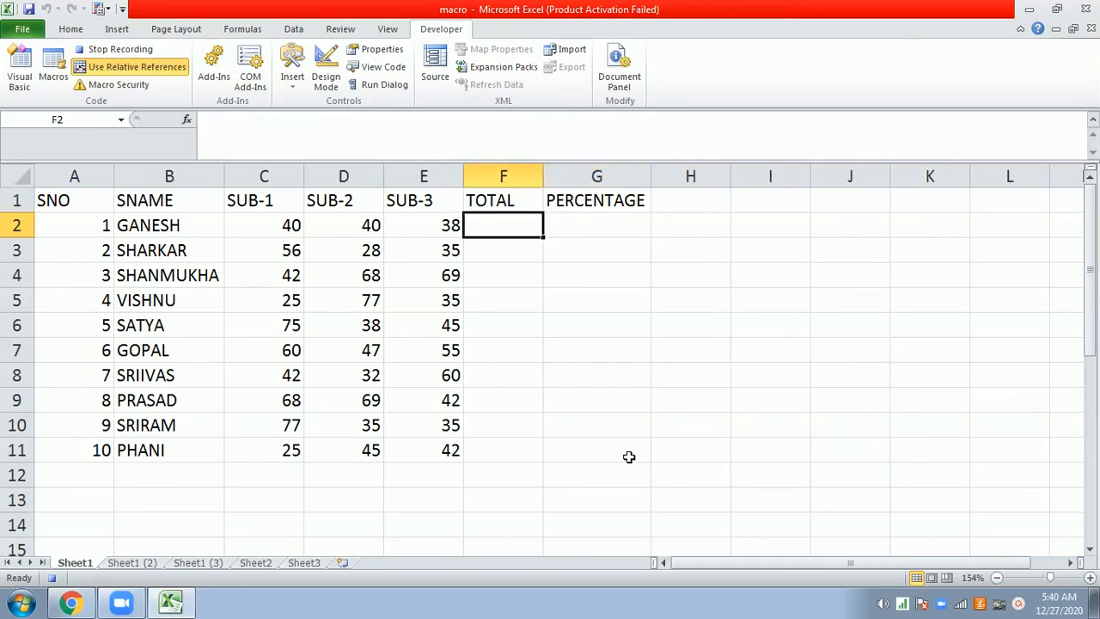
{"action": "type", "text": "="}
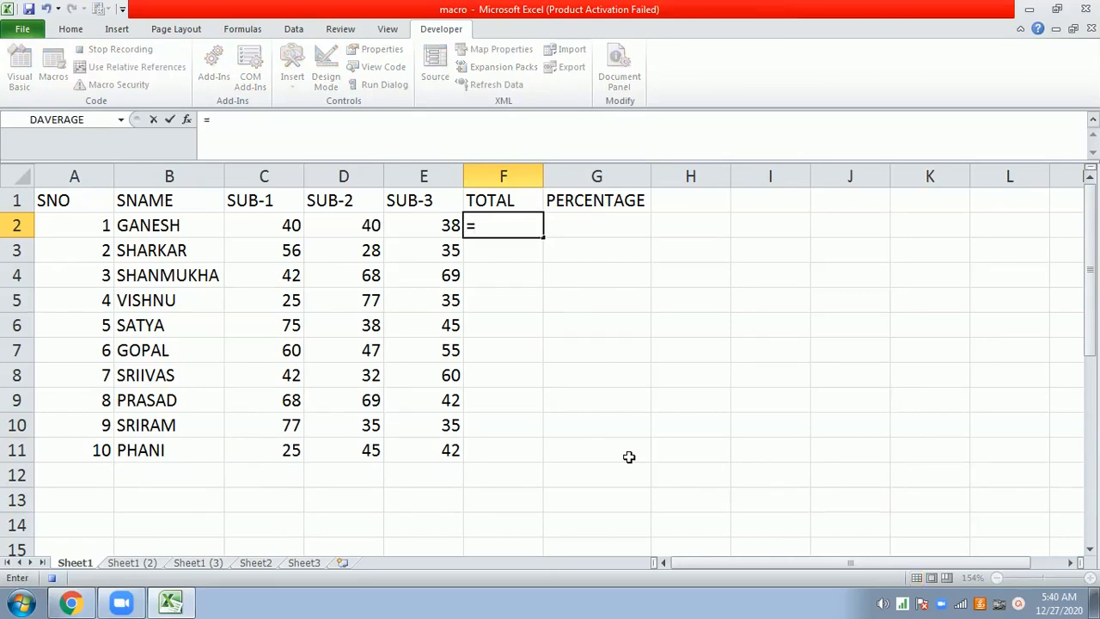
{"action": "left_click", "coordinate": [280, 224]}
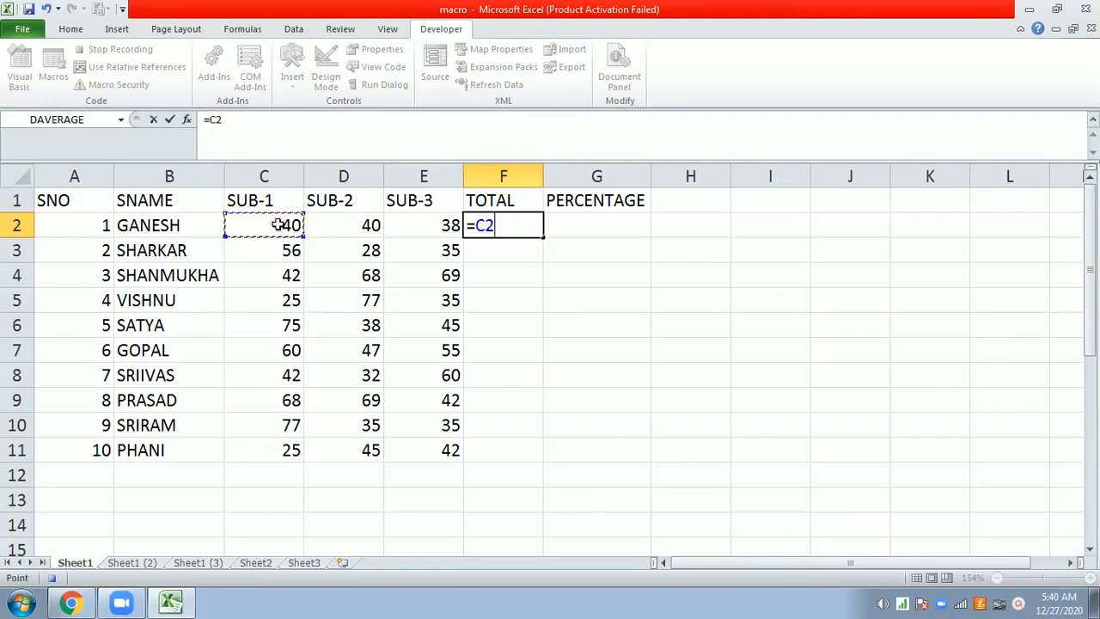
{"action": "type", "text": "+"}
{"action": "left_click", "coordinate": [347, 221]}
{"action": "type", "text": "+"}
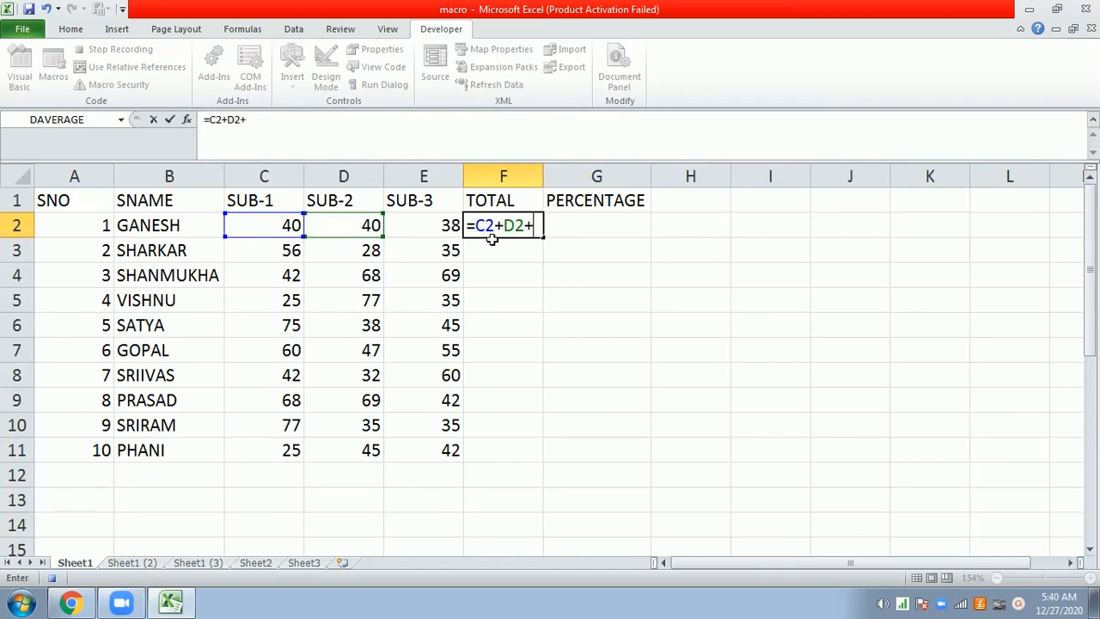
{"action": "left_click", "coordinate": [410, 224]}
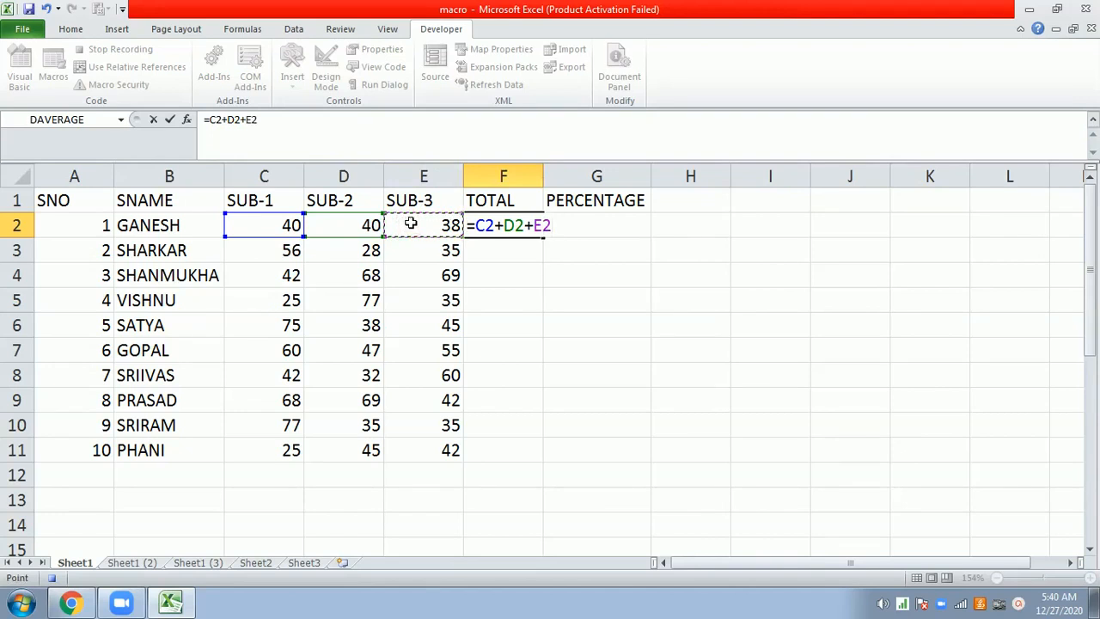
{"action": "key", "text": "Return"}
{"action": "left_click", "coordinate": [502, 225]}
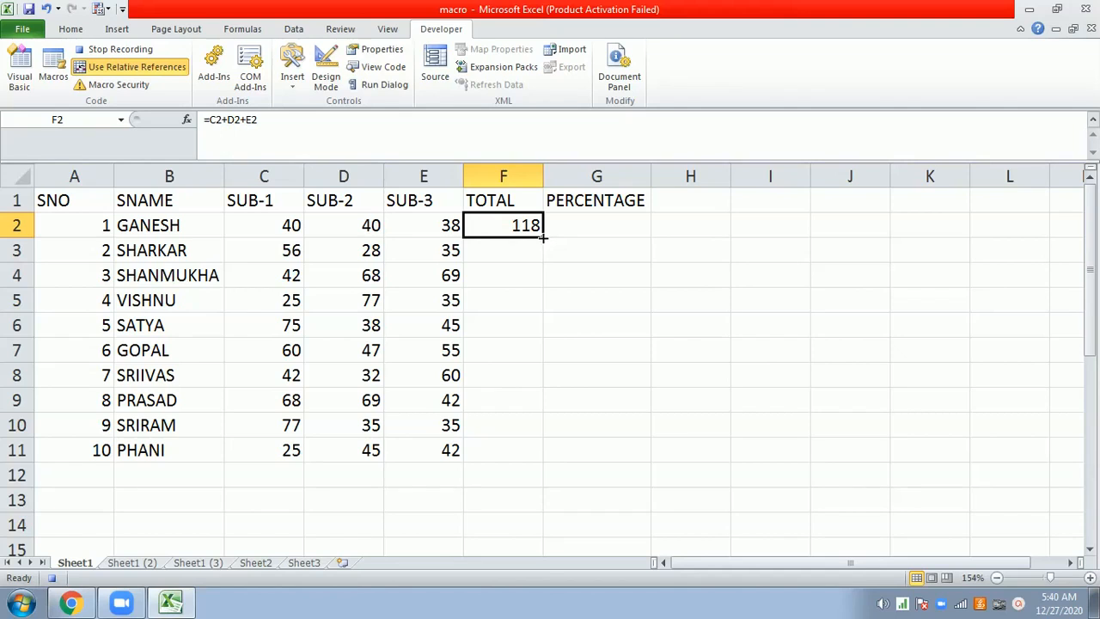
{"action": "double_click", "coordinate": [542, 238]}
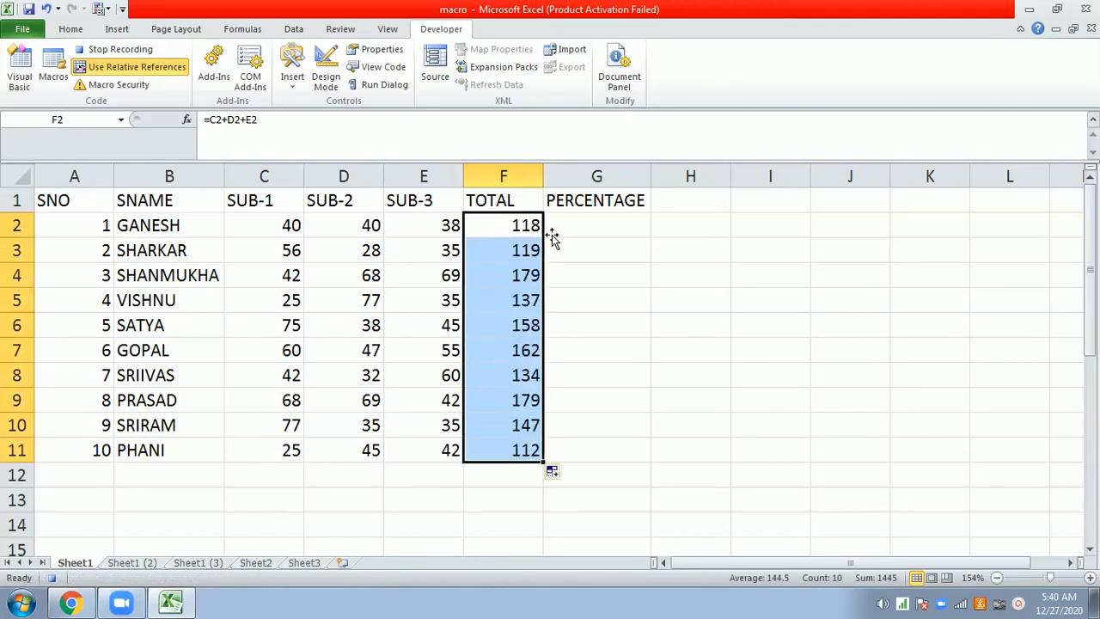
Enter the percentage formula =(F2/300) in cell G2 and fill it down the PERCENTAGE column to G11
{"action": "left_click", "coordinate": [599, 234]}
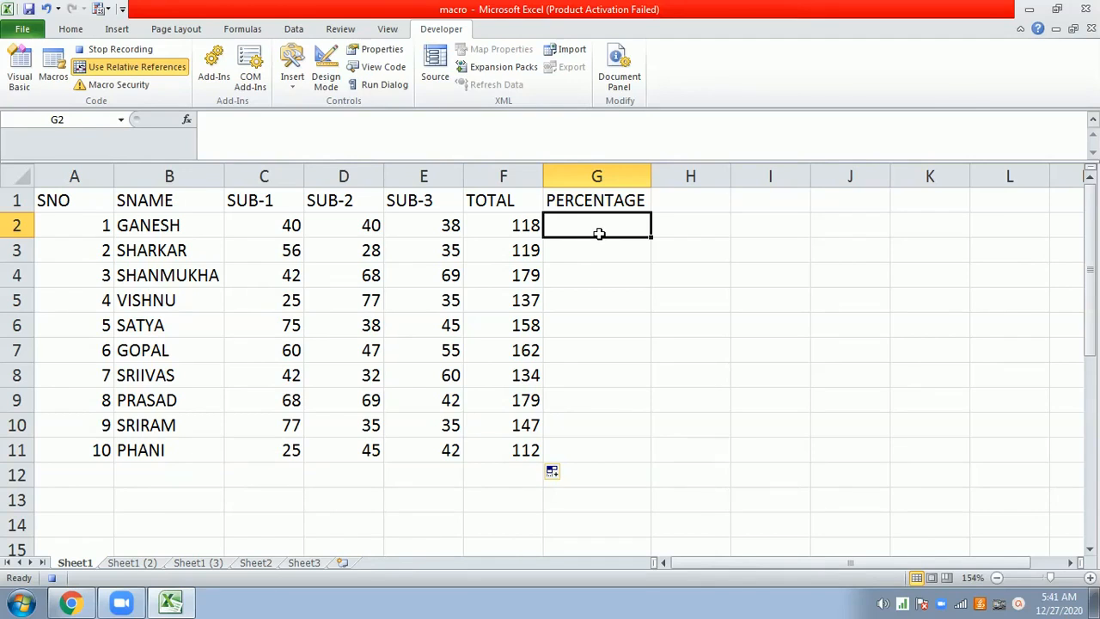
{"action": "type", "text": "=("}
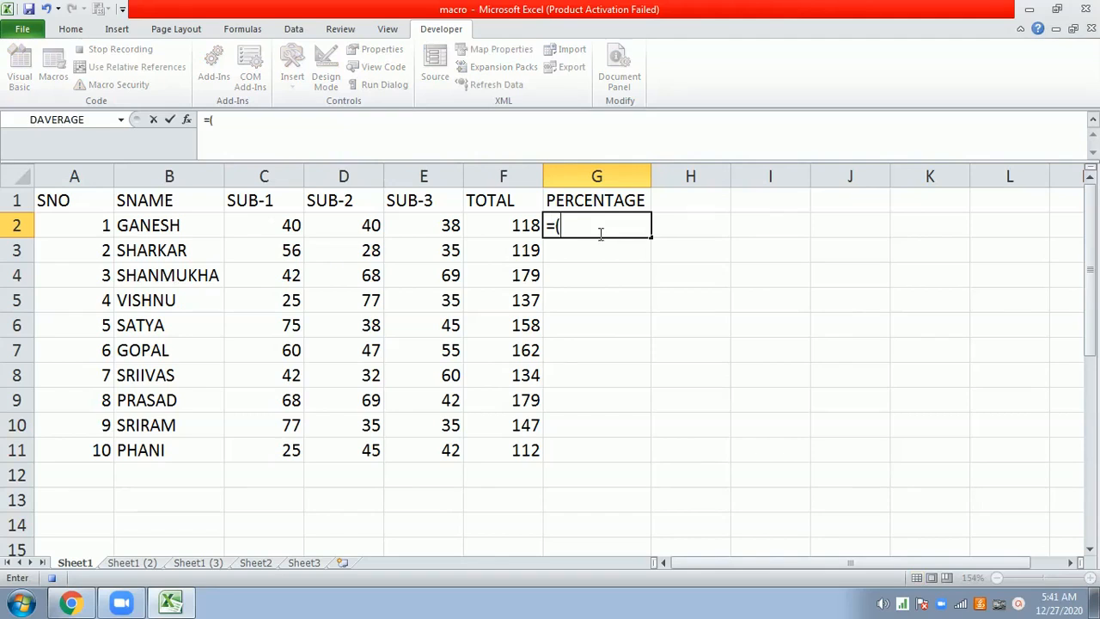
{"action": "left_click", "coordinate": [500, 224]}
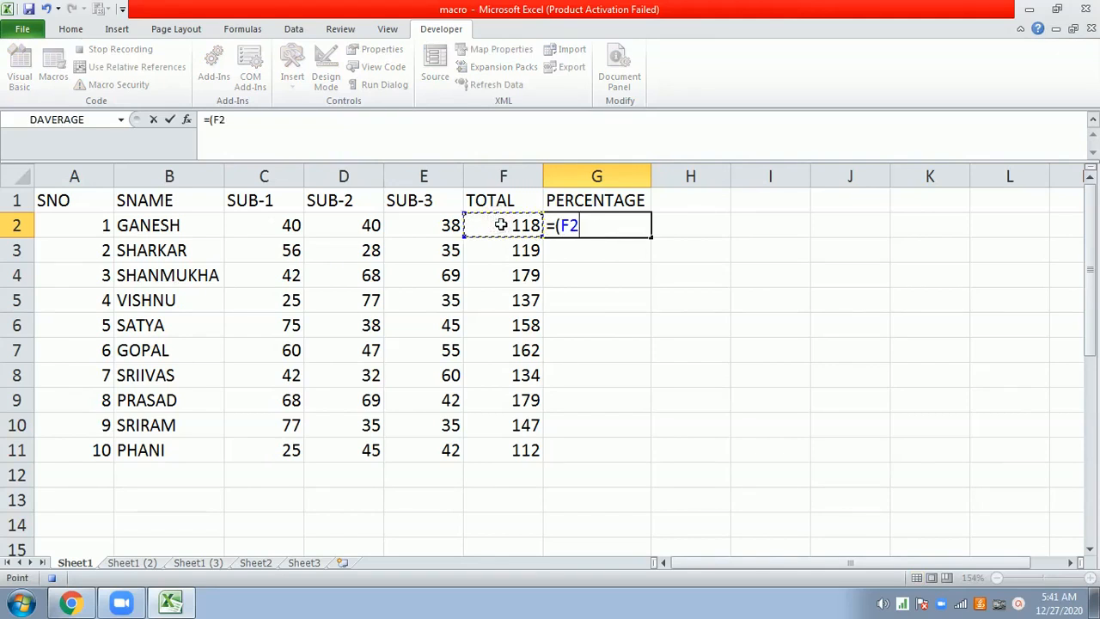
{"action": "type", "text": "/300"}
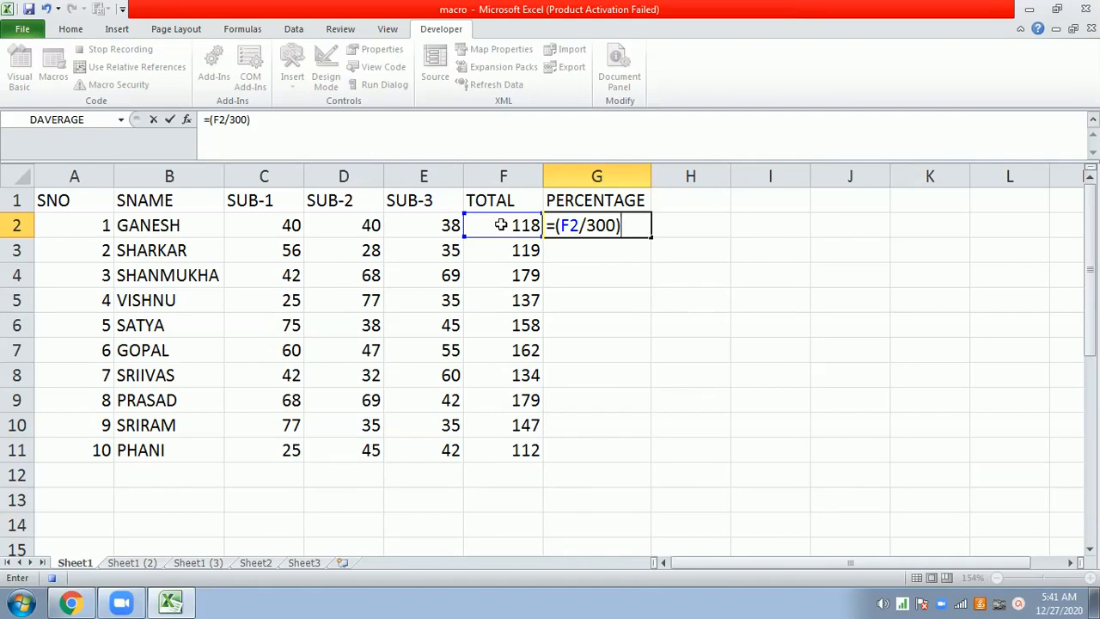
{"action": "key", "text": "Return"}
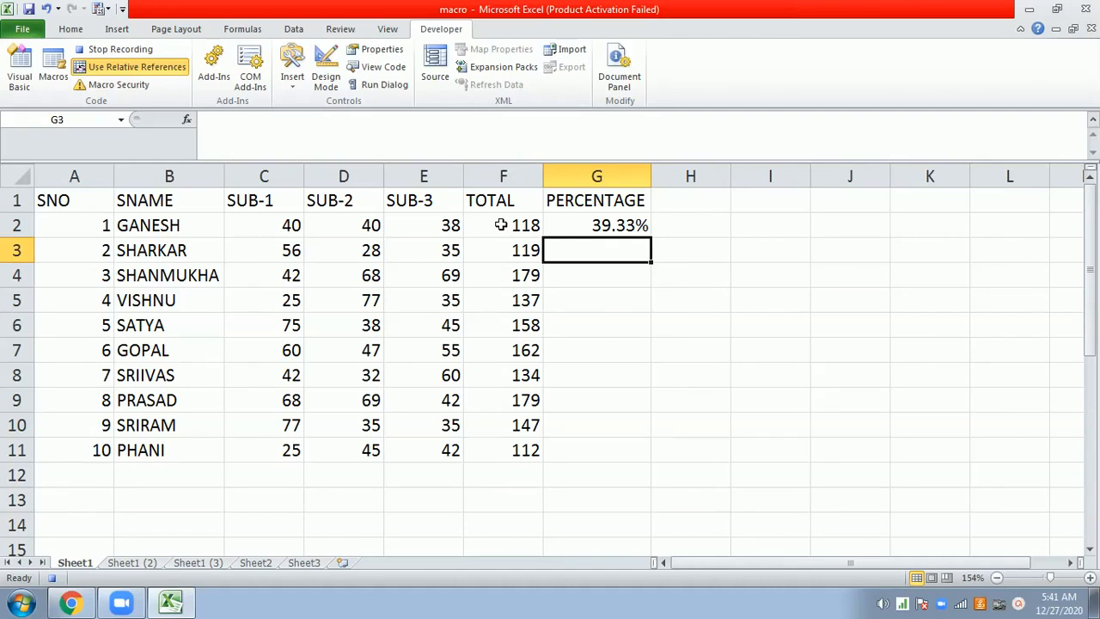
{"action": "key", "text": "Up"}
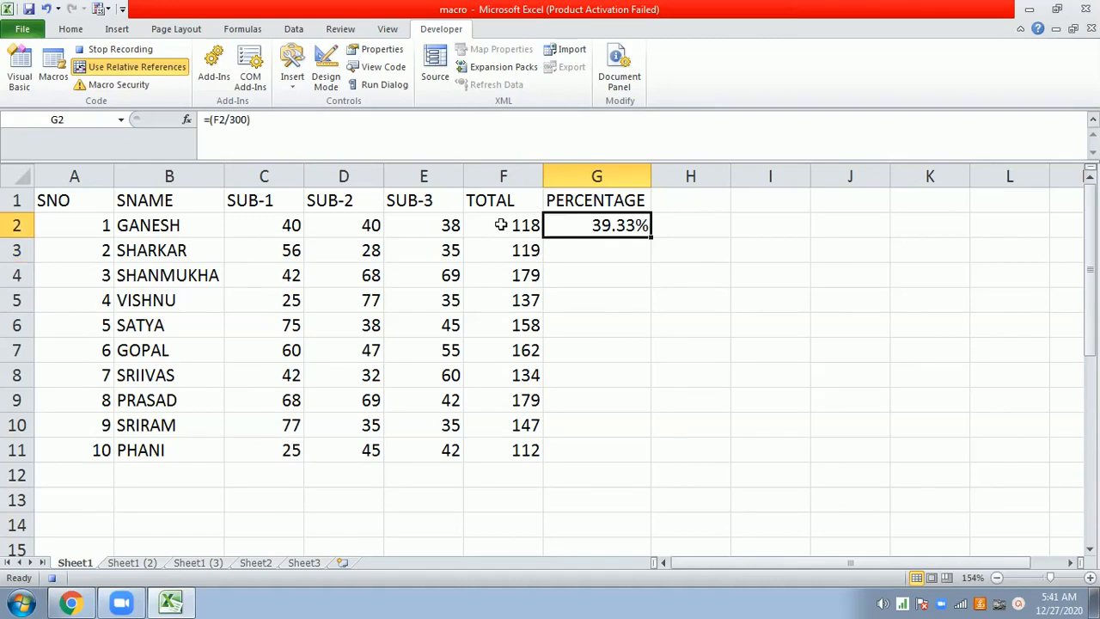
{"action": "left_click", "coordinate": [657, 233]}
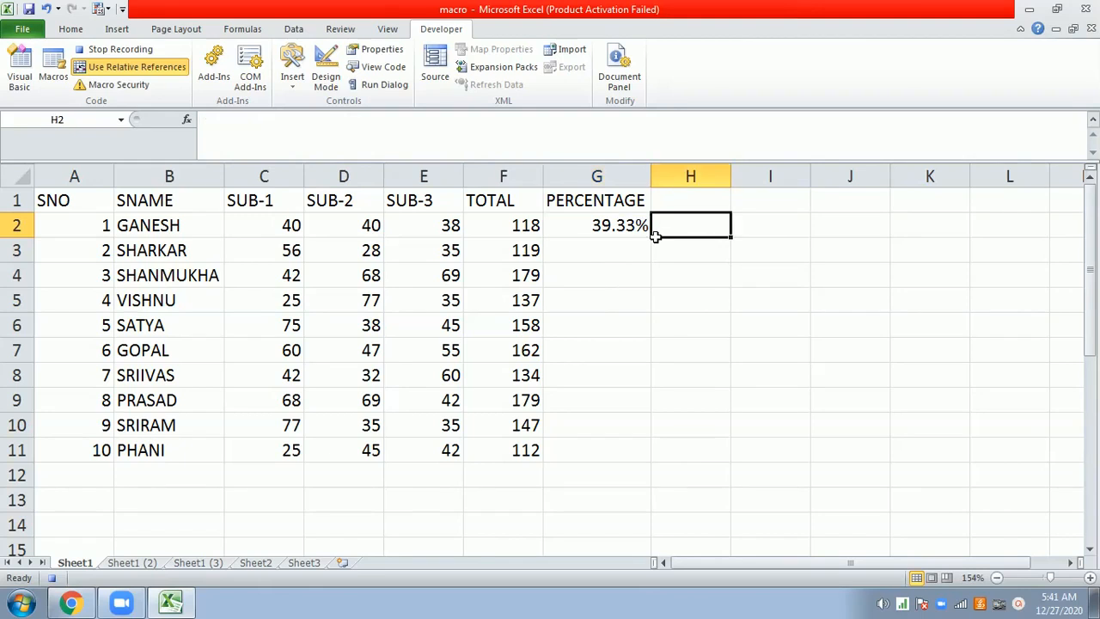
{"action": "left_click", "coordinate": [636, 237]}
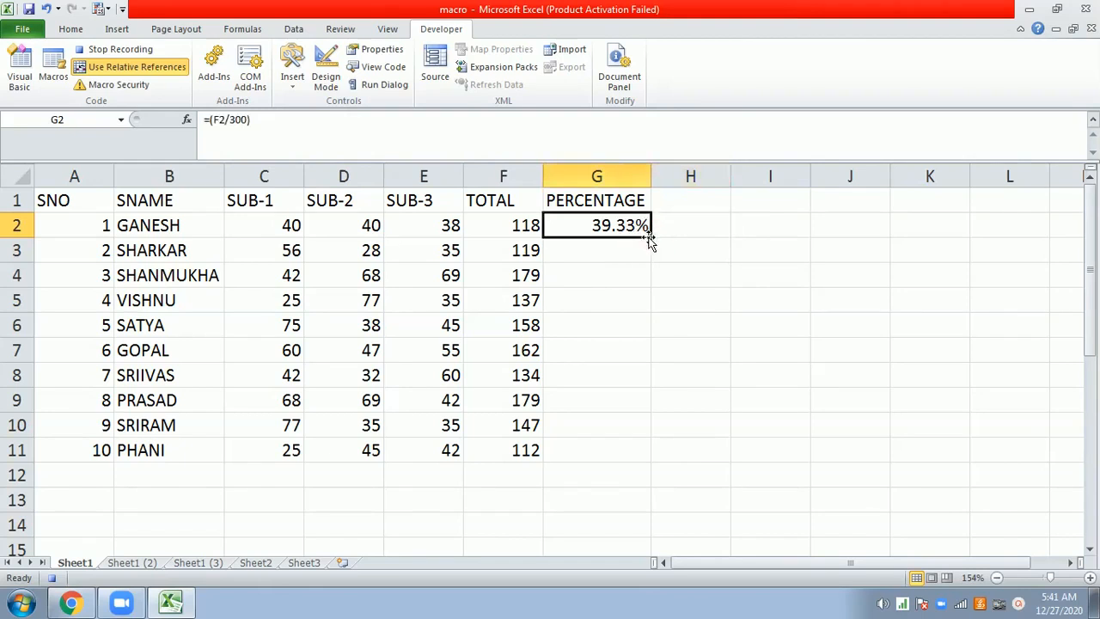
{"action": "double_click", "coordinate": [651, 239]}
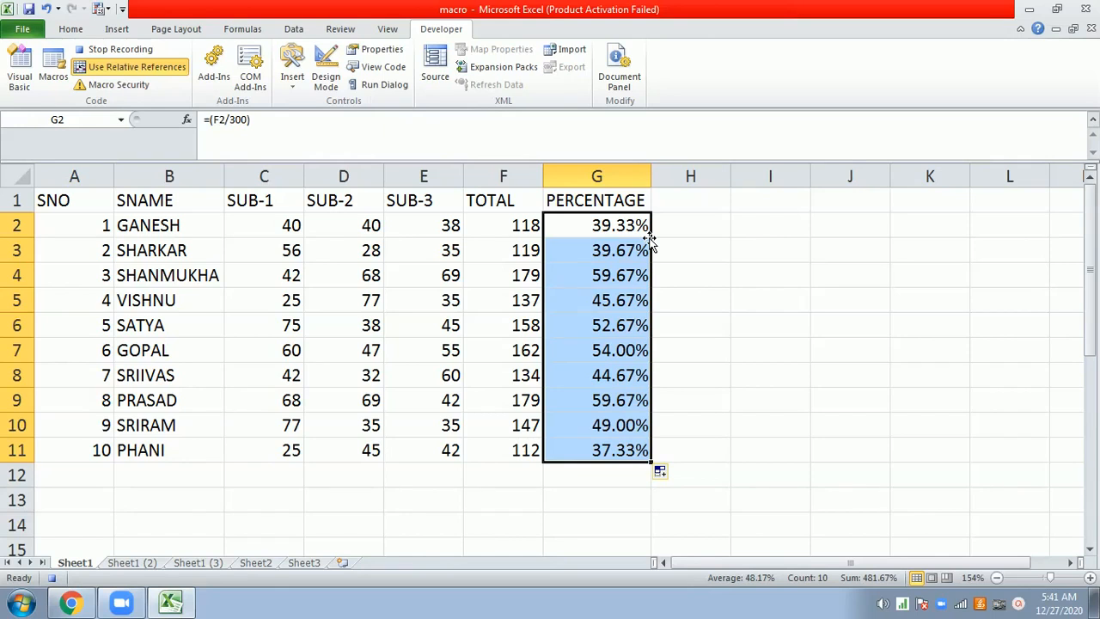
Fill the whole marks table, A1:G11, with the standard Dark Blue colour
{"action": "key", "text": "Left"}
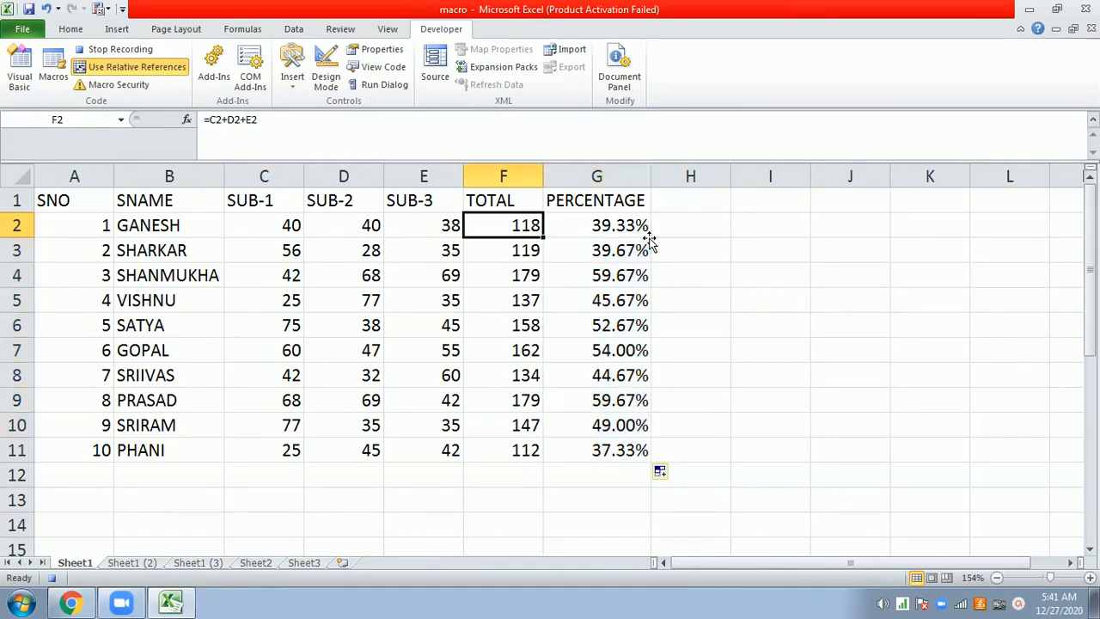
{"action": "key", "text": "Up"}
{"action": "key", "text": "Left"}
{"action": "key", "text": "Left"}
{"action": "key", "text": "Left"}
{"action": "key", "text": "Left"}
{"action": "key", "text": "Left"}
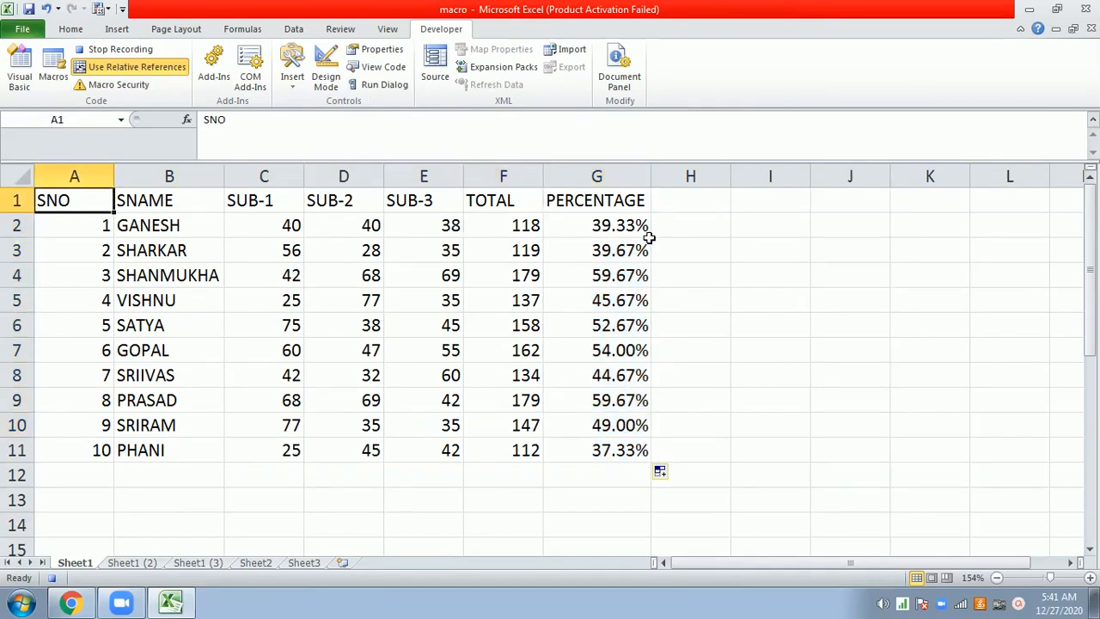
{"action": "key", "text": "shift+Right"}
{"action": "key", "text": "shift+Right"}
{"action": "key", "text": "shift+Right"}
{"action": "key", "text": "shift+Right"}
{"action": "key", "text": "shift+Right"}
{"action": "key", "text": "shift+Right"}
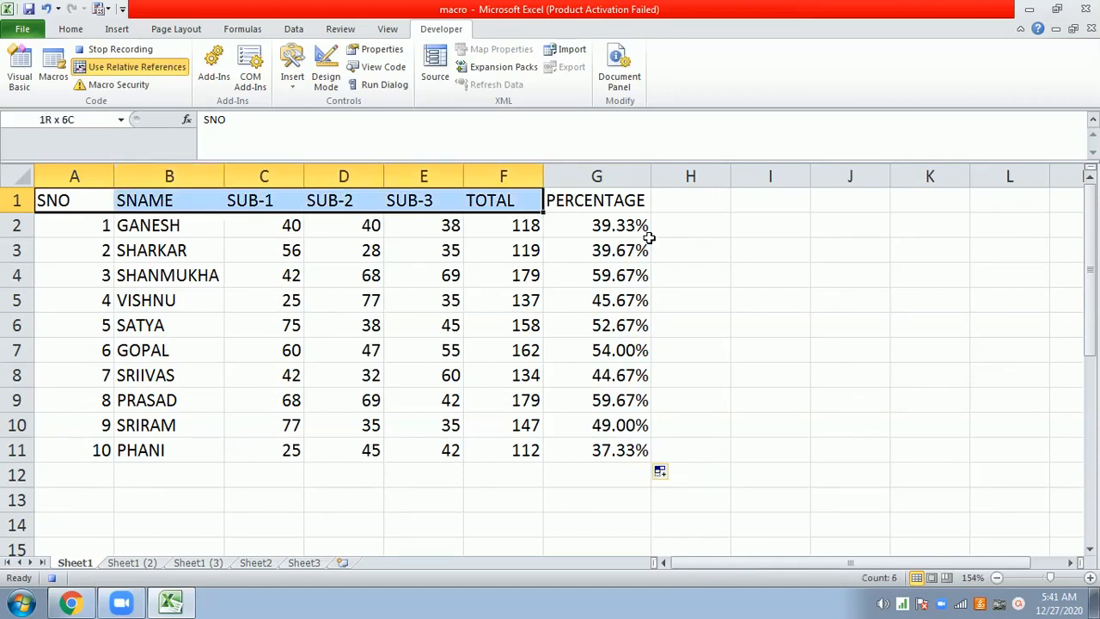
{"action": "key", "text": "shift+Down"}
{"action": "key", "text": "shift+Down"}
{"action": "key", "text": "shift+Down"}
{"action": "key", "text": "shift+Down"}
{"action": "key", "text": "shift+Down"}
{"action": "key", "text": "shift+Down"}
{"action": "key", "text": "shift+Down"}
{"action": "key", "text": "shift+Down"}
{"action": "key", "text": "shift+Down"}
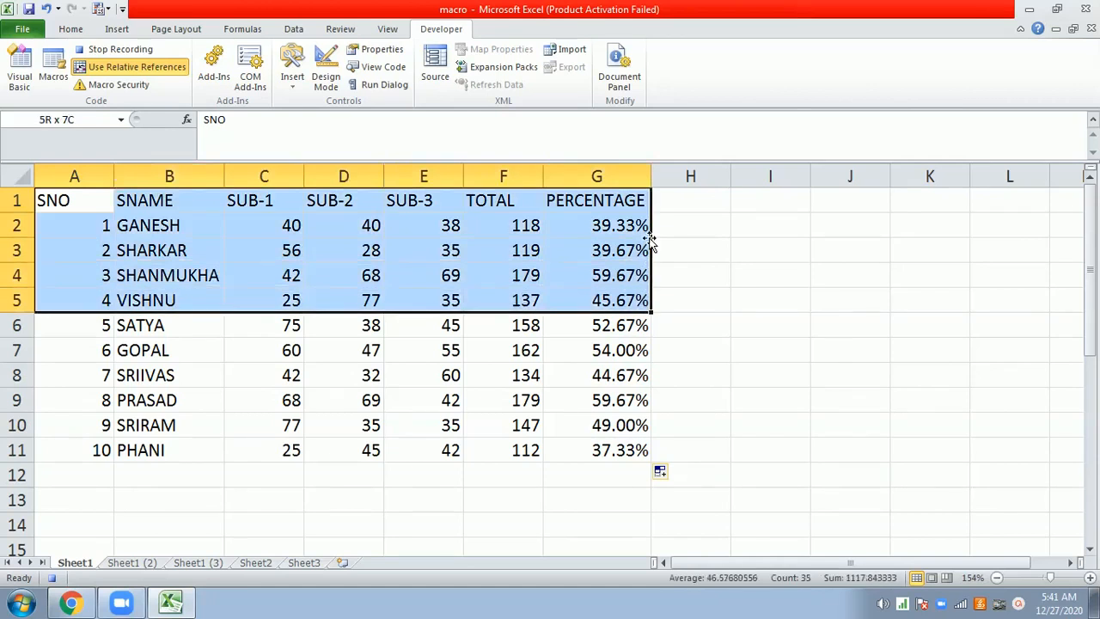
{"action": "key", "text": "shift+Down"}
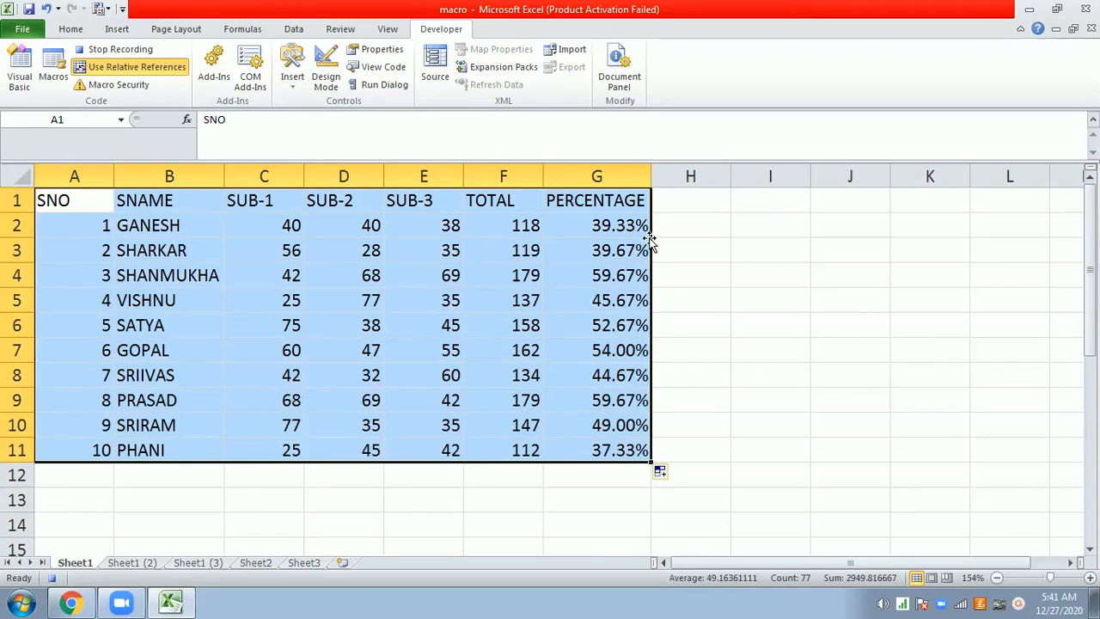
{"action": "left_click", "coordinate": [71, 28]}
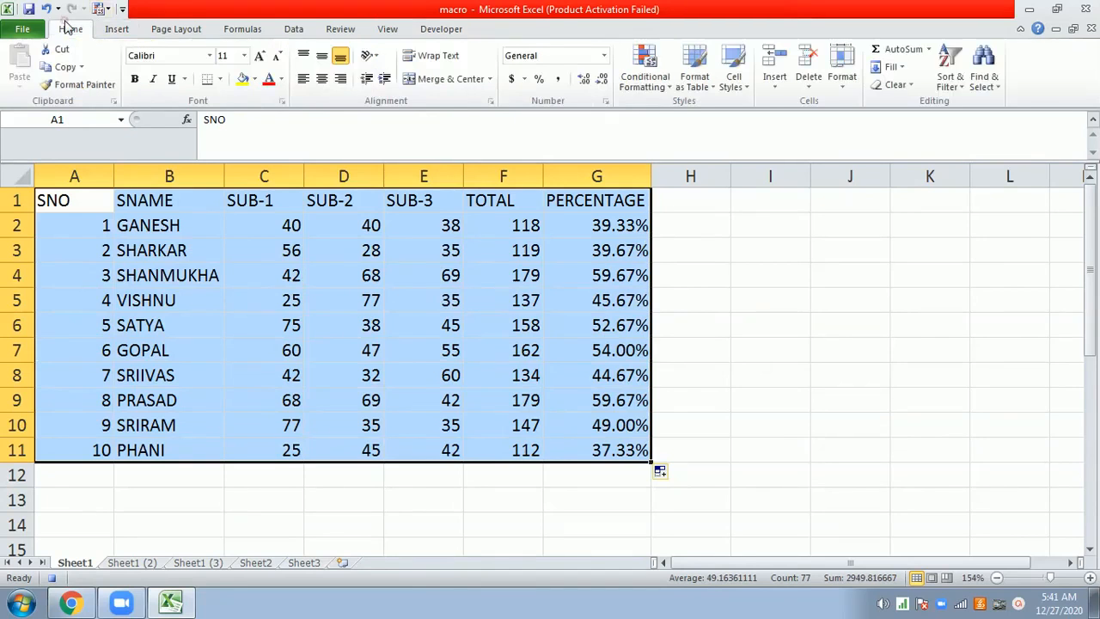
{"action": "left_click", "coordinate": [254, 80]}
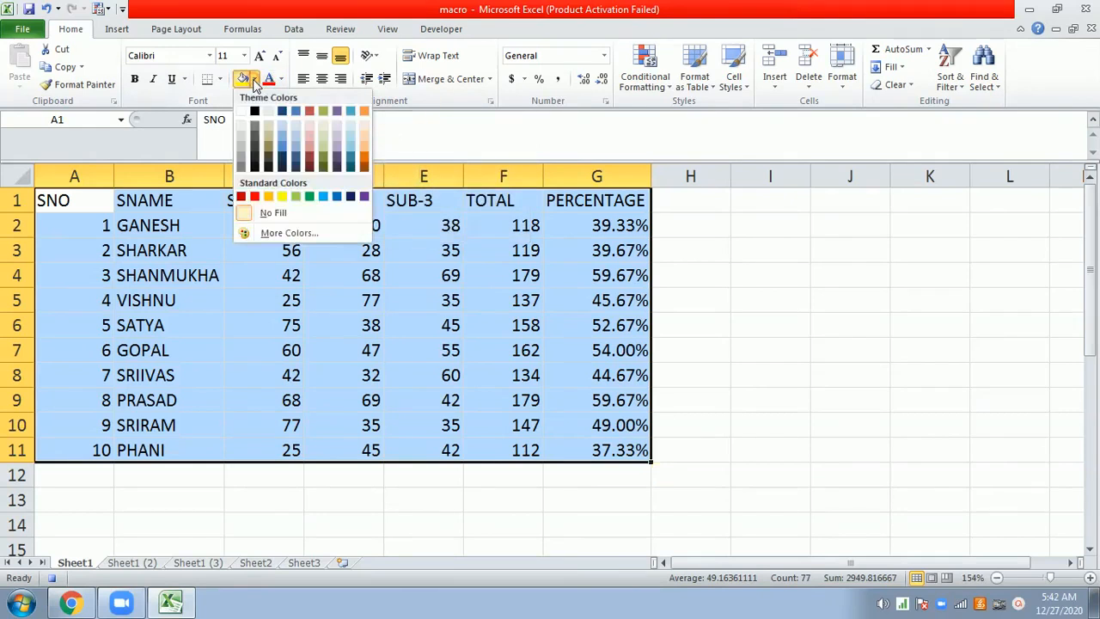
{"action": "left_click", "coordinate": [349, 197]}
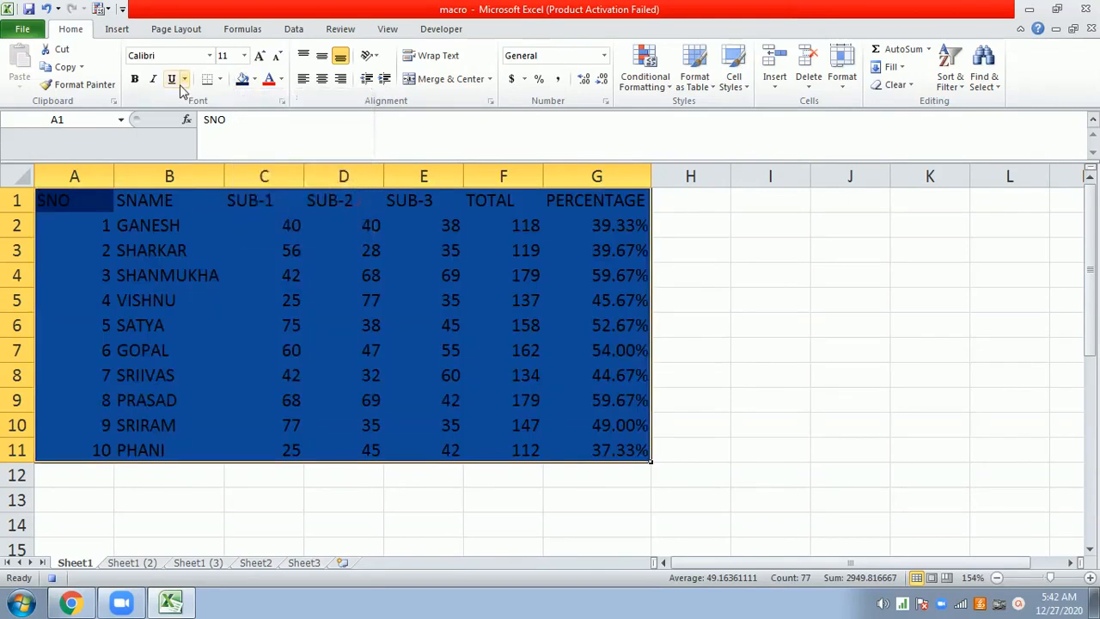
Set the table's font colour to white and apply All Borders to its cells
{"action": "left_click", "coordinate": [280, 79]}
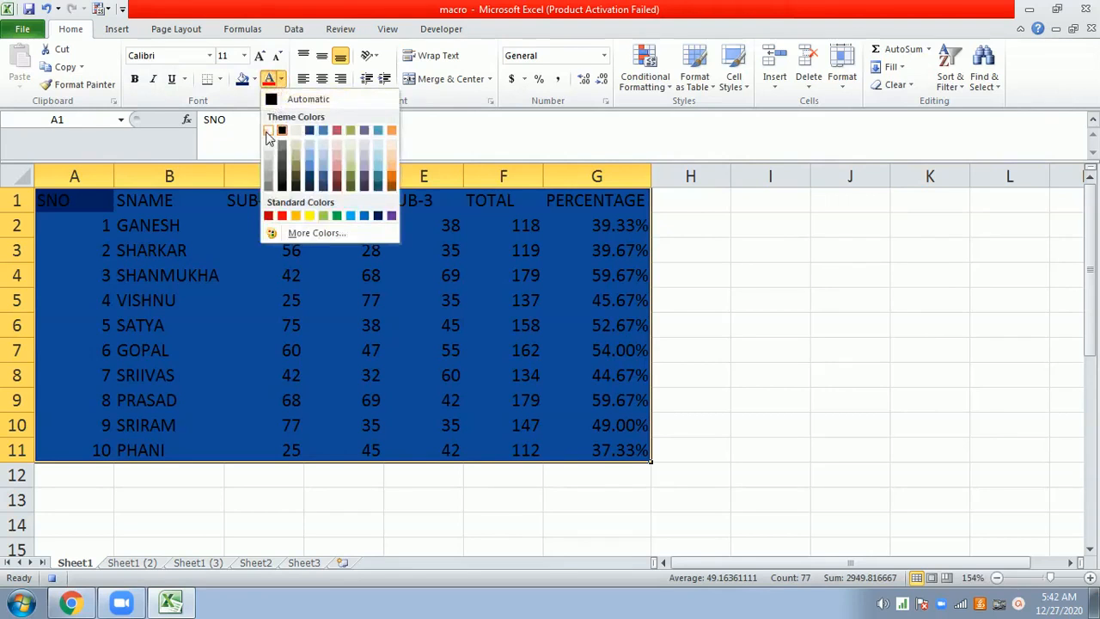
{"action": "left_click", "coordinate": [268, 131]}
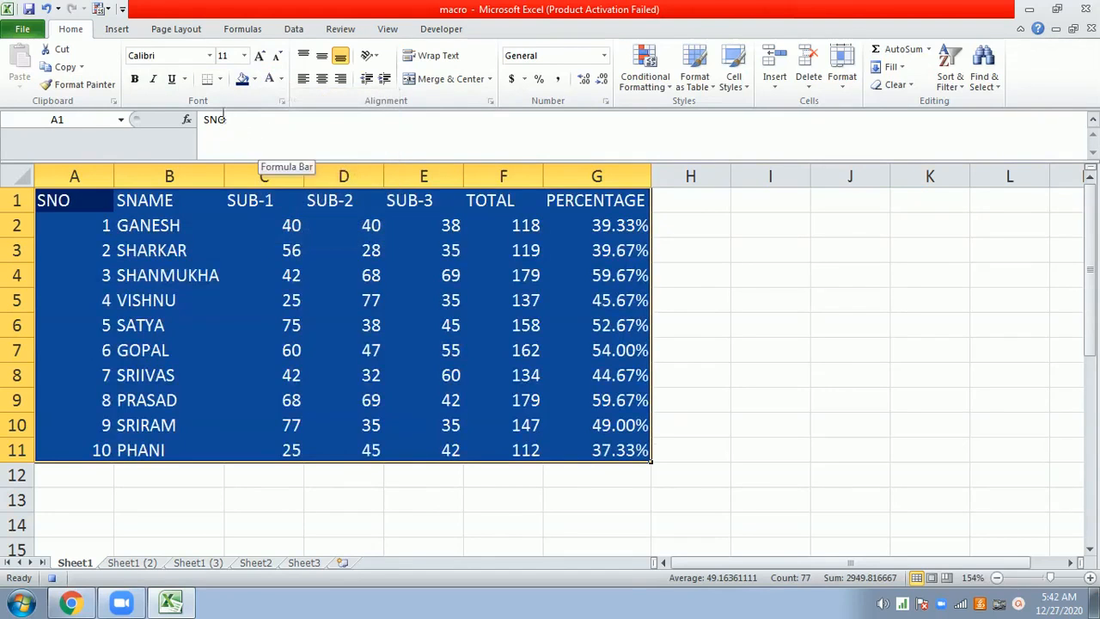
{"action": "left_click", "coordinate": [220, 79]}
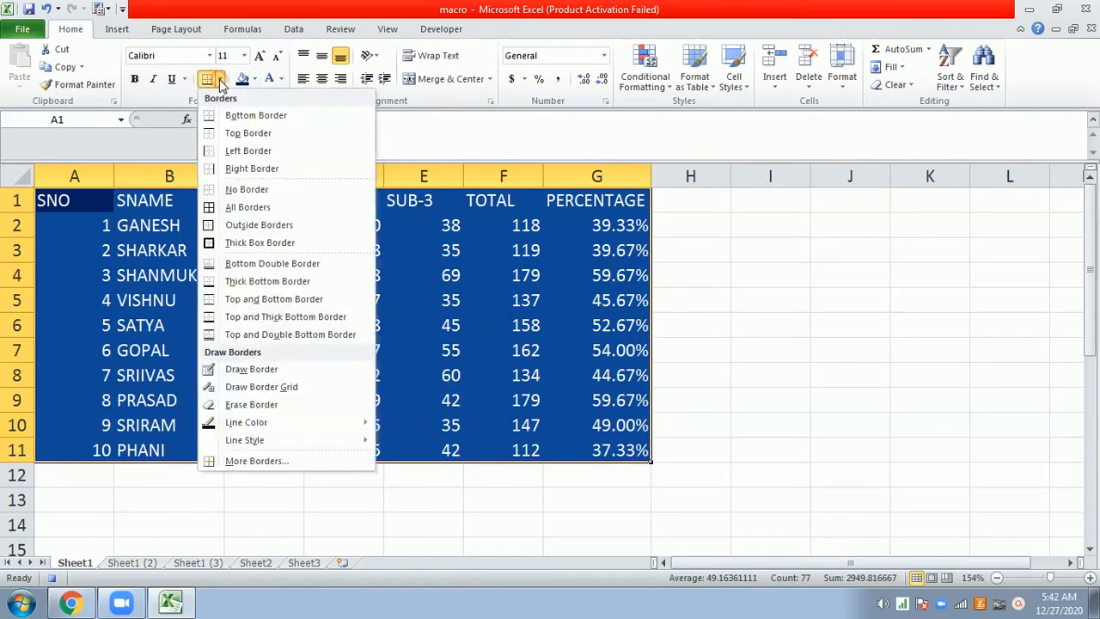
{"action": "left_click", "coordinate": [243, 209]}
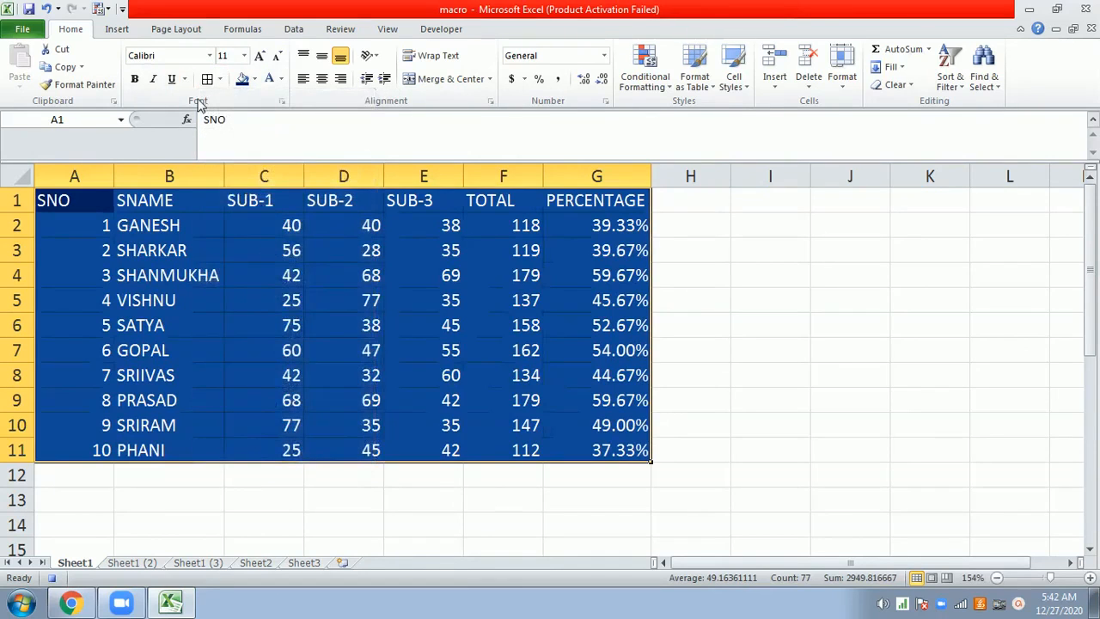
Choose the double-line border style for the table and set it on all outer and inside borders, without diagonals
{"action": "left_click", "coordinate": [220, 79]}
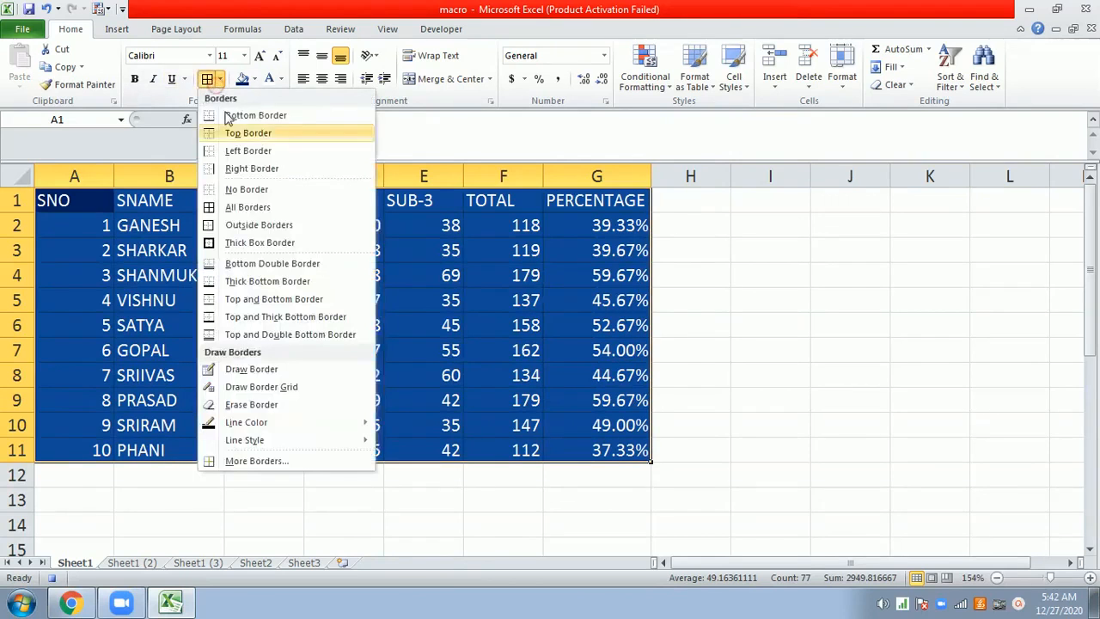
{"action": "left_click", "coordinate": [243, 461]}
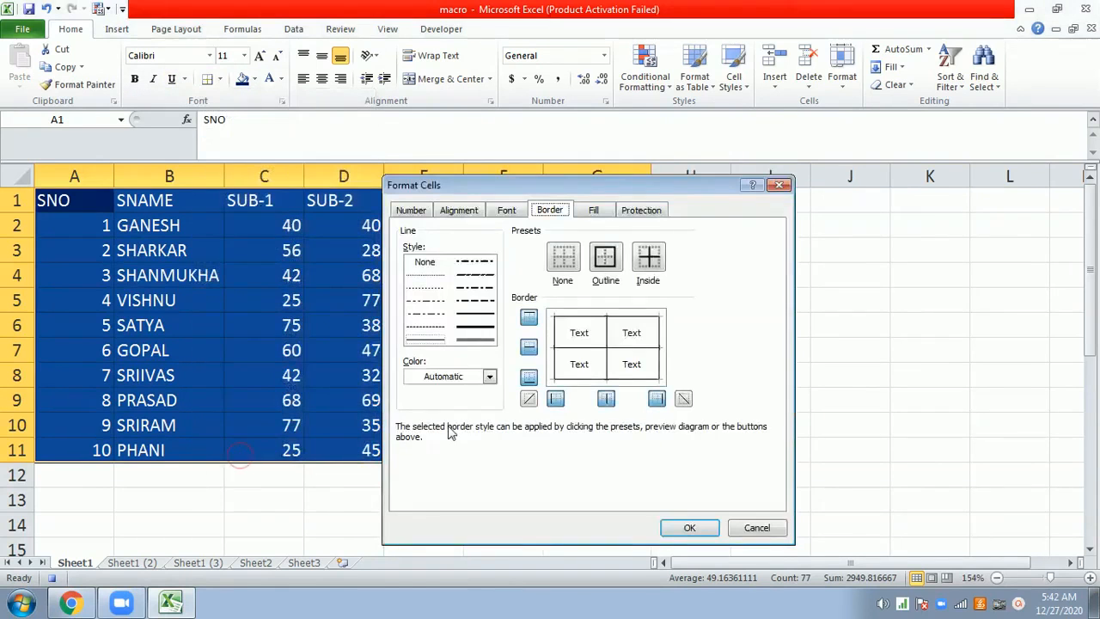
{"action": "left_click", "coordinate": [474, 338]}
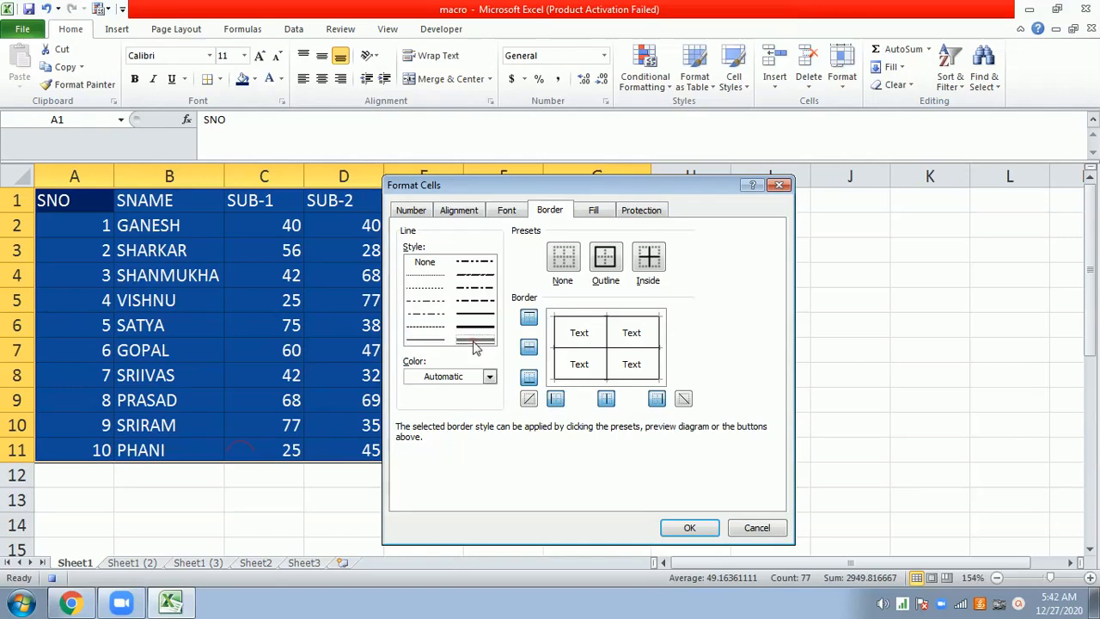
{"action": "left_click", "coordinate": [571, 352]}
{"action": "left_click", "coordinate": [594, 320]}
{"action": "left_click", "coordinate": [597, 318]}
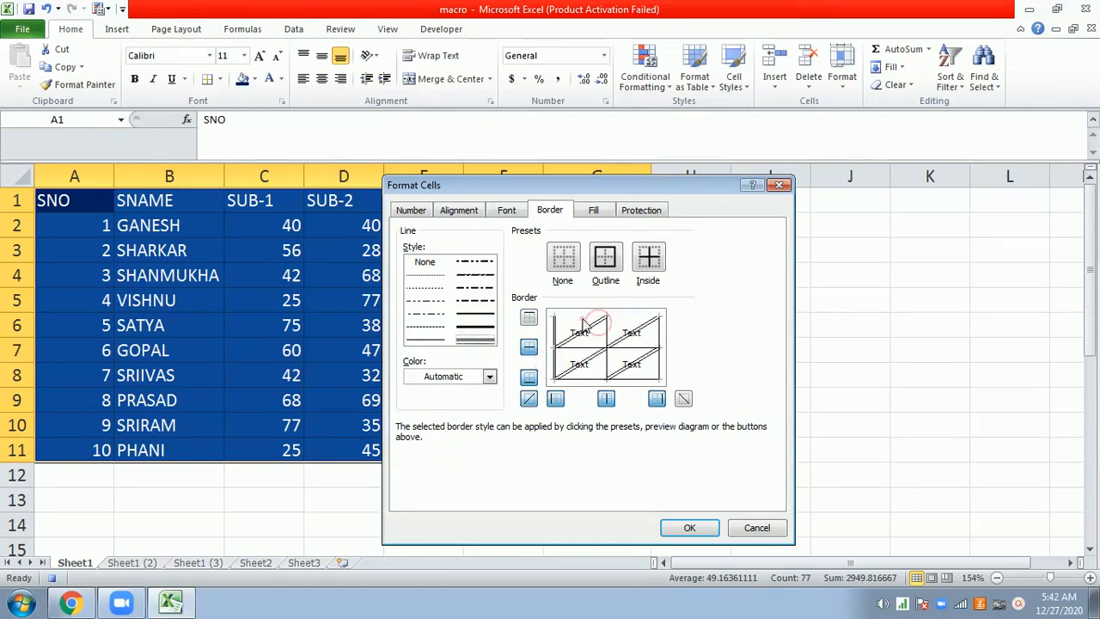
{"action": "left_click", "coordinate": [581, 332]}
{"action": "left_click", "coordinate": [579, 331]}
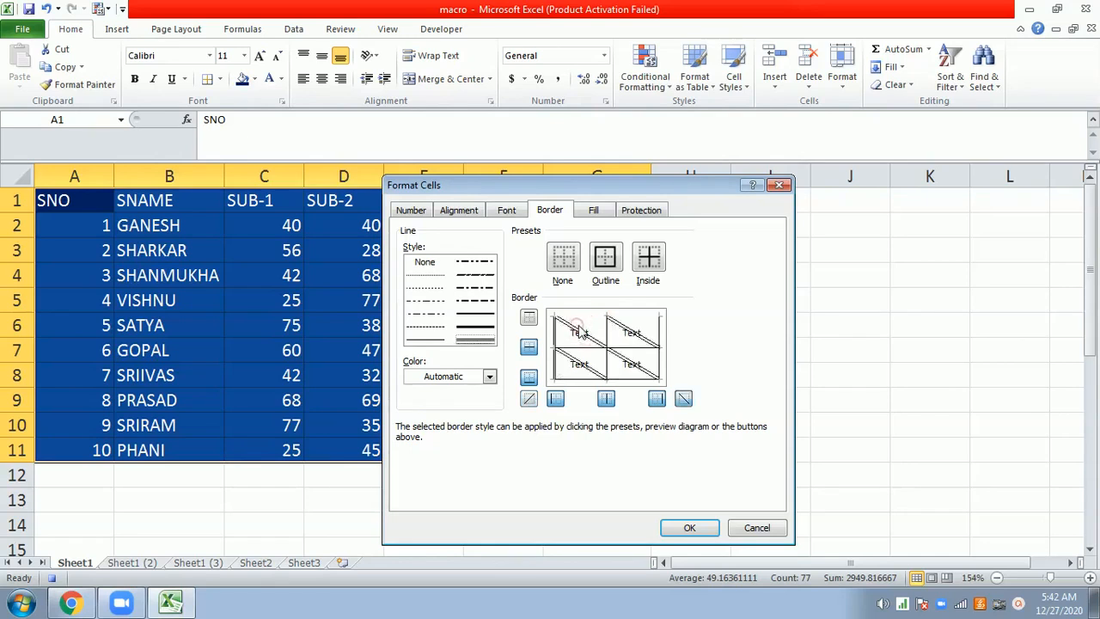
{"action": "left_click", "coordinate": [578, 327]}
{"action": "left_click", "coordinate": [638, 318]}
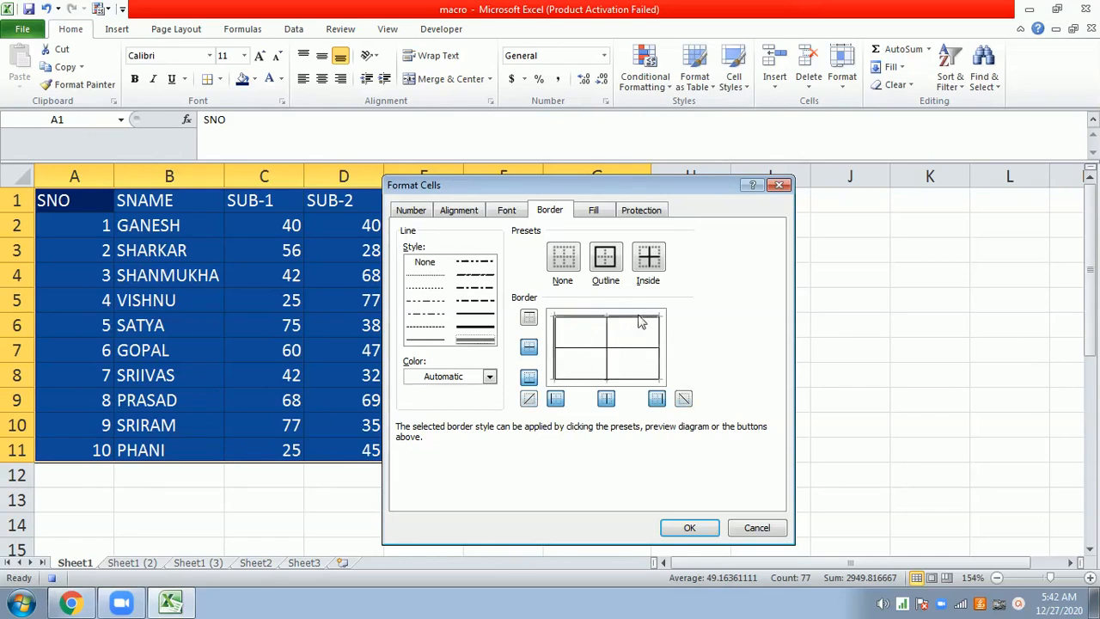
{"action": "left_click", "coordinate": [648, 330]}
{"action": "left_click", "coordinate": [610, 347]}
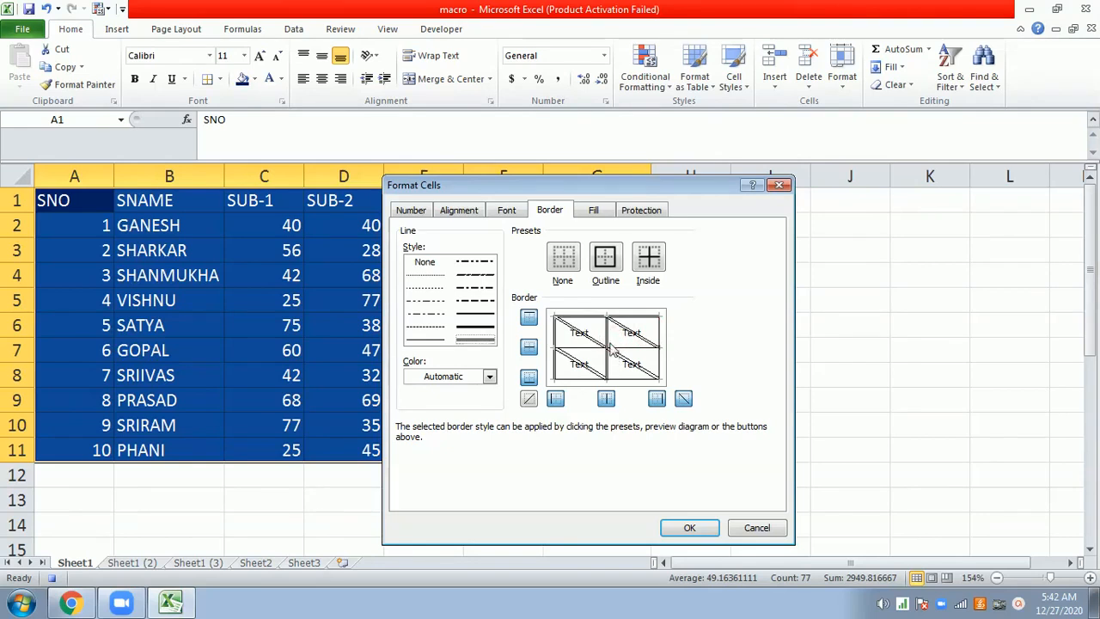
{"action": "left_click", "coordinate": [603, 344]}
{"action": "left_click", "coordinate": [578, 335]}
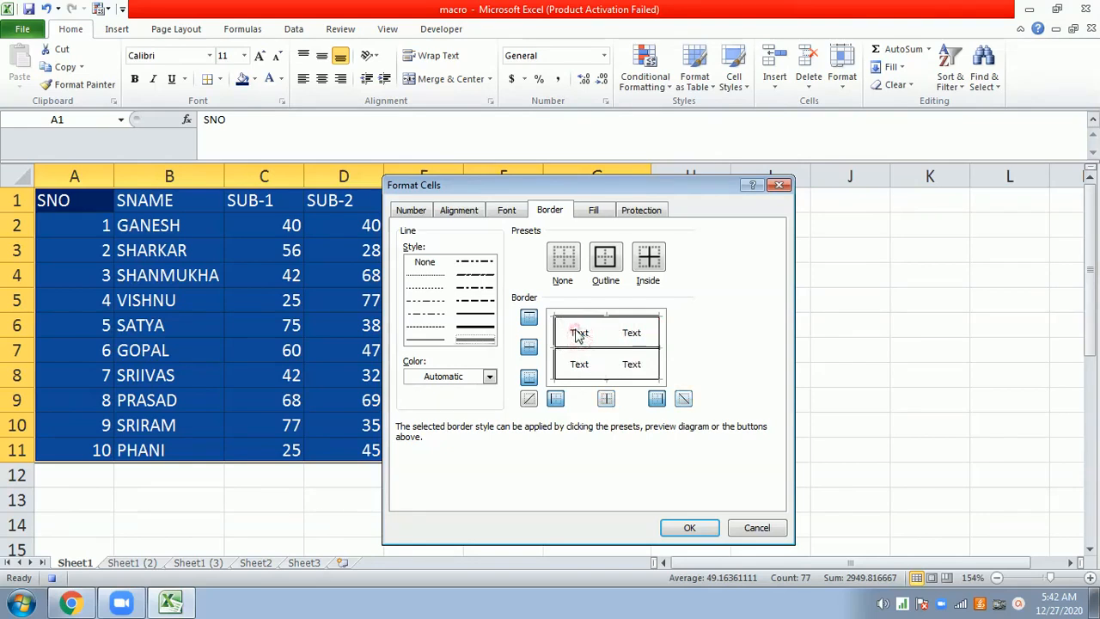
{"action": "left_click", "coordinate": [608, 332]}
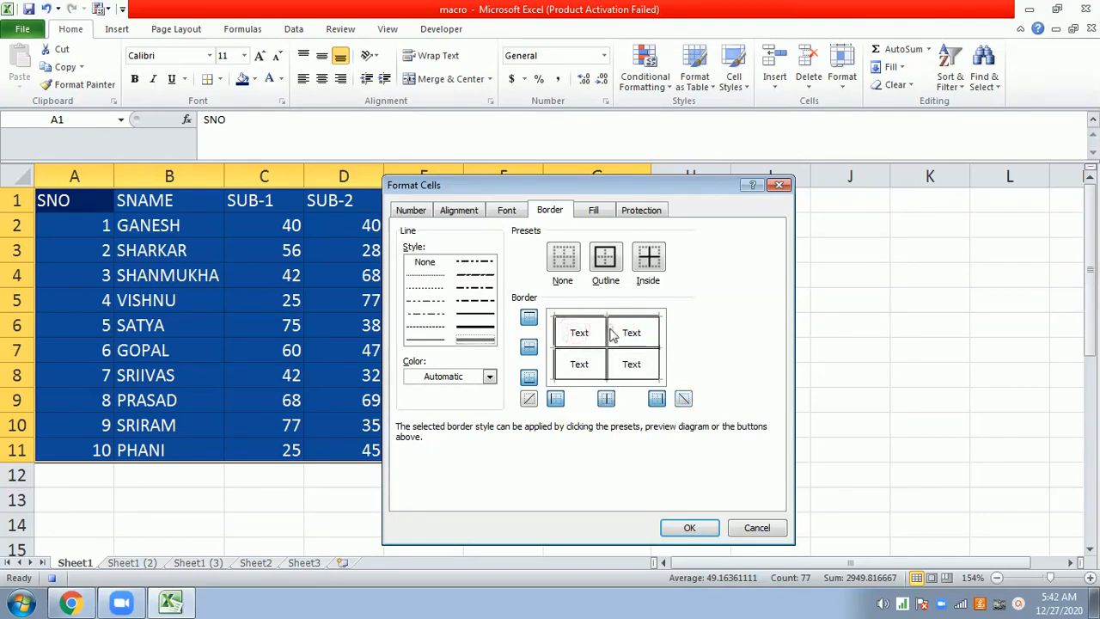
{"action": "left_click", "coordinate": [660, 353]}
{"action": "left_click", "coordinate": [632, 369]}
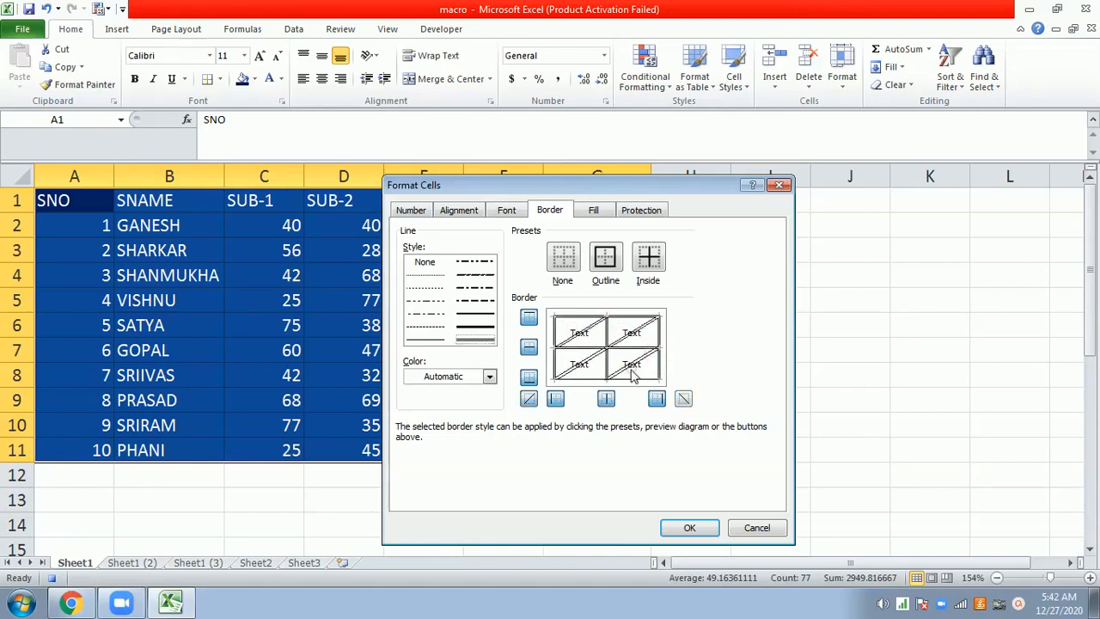
{"action": "left_click", "coordinate": [632, 370]}
{"action": "left_click", "coordinate": [634, 384]}
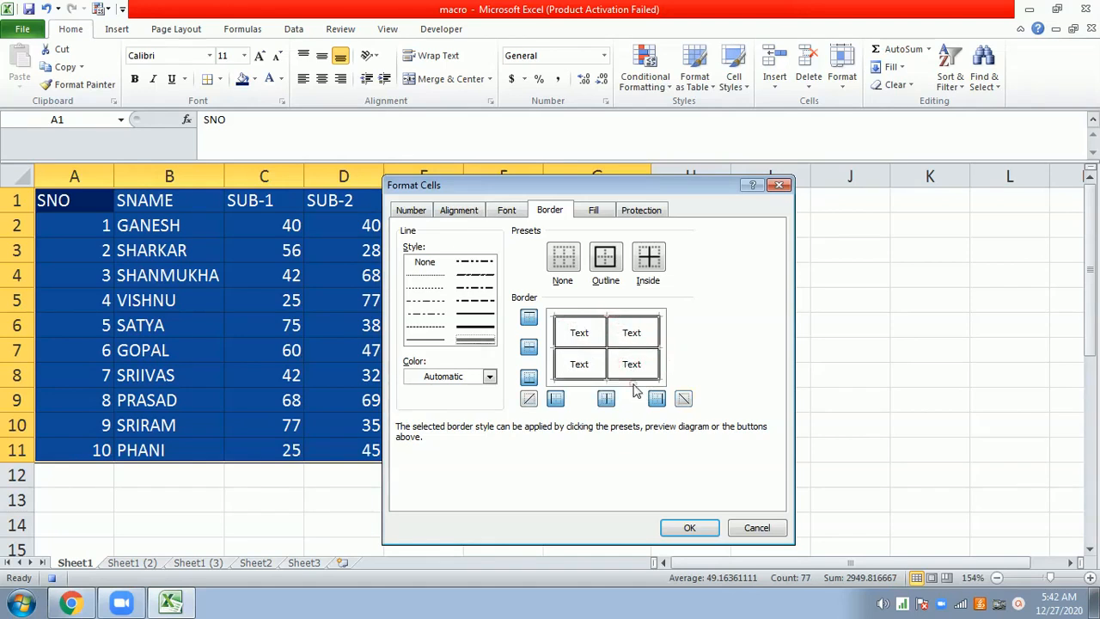
Colour all outer and inside double-line borders of the table yellow and apply the border settings
{"action": "left_click", "coordinate": [489, 376]}
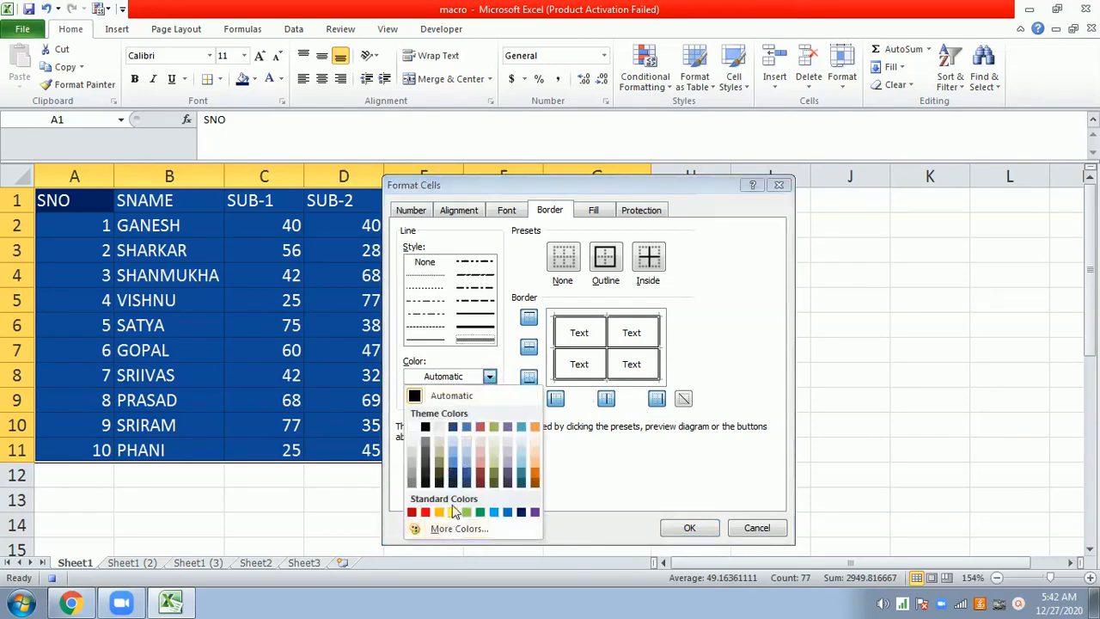
{"action": "left_click", "coordinate": [559, 366]}
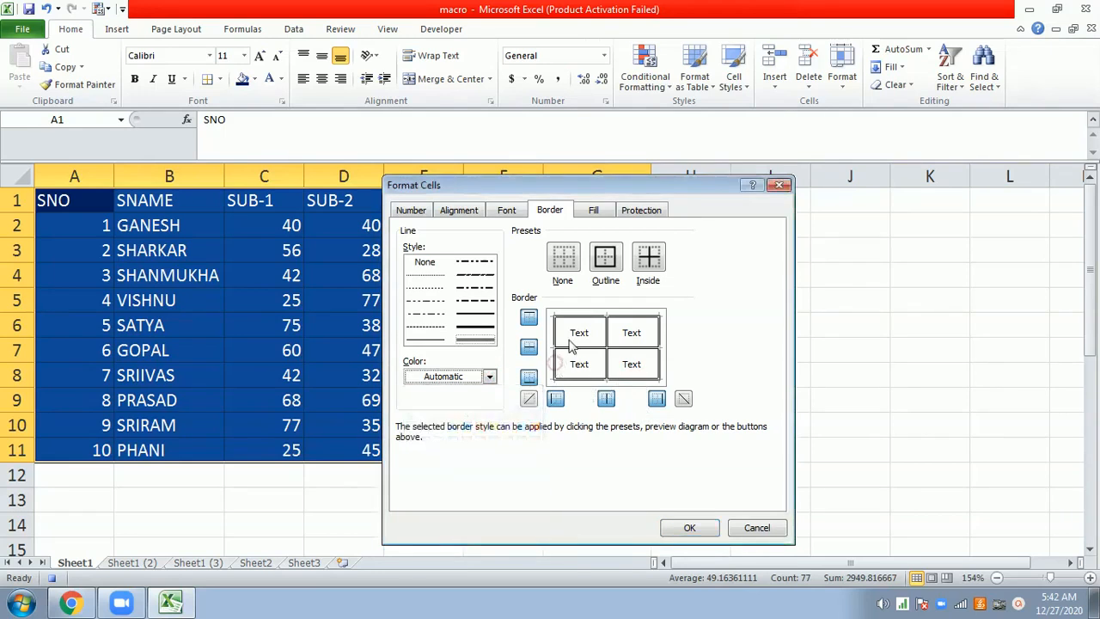
{"action": "left_click", "coordinate": [556, 358]}
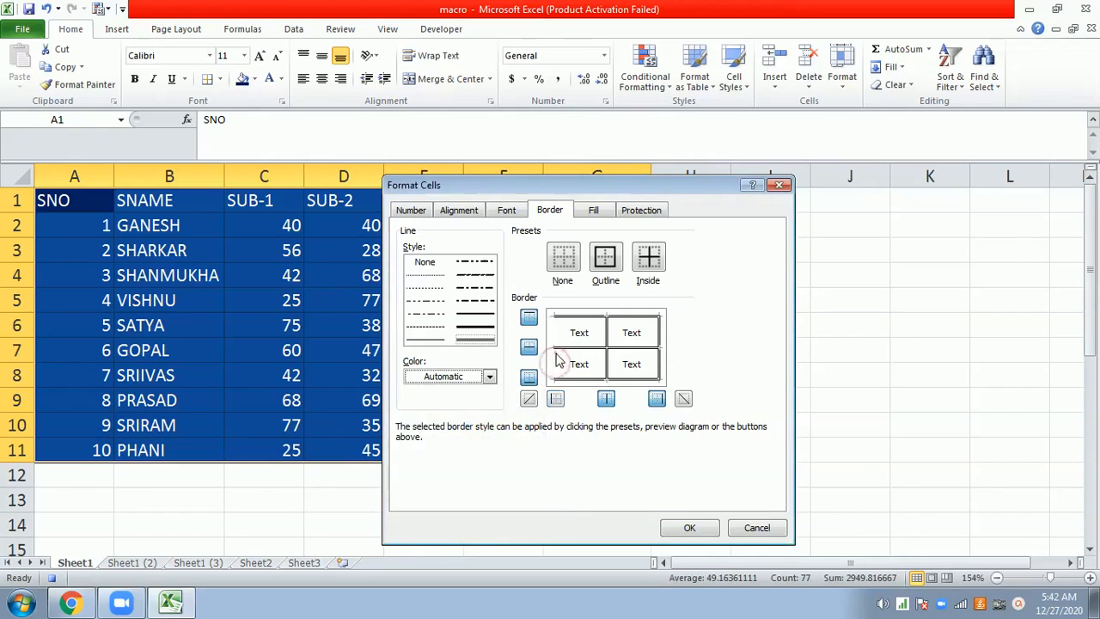
{"action": "left_click", "coordinate": [488, 375]}
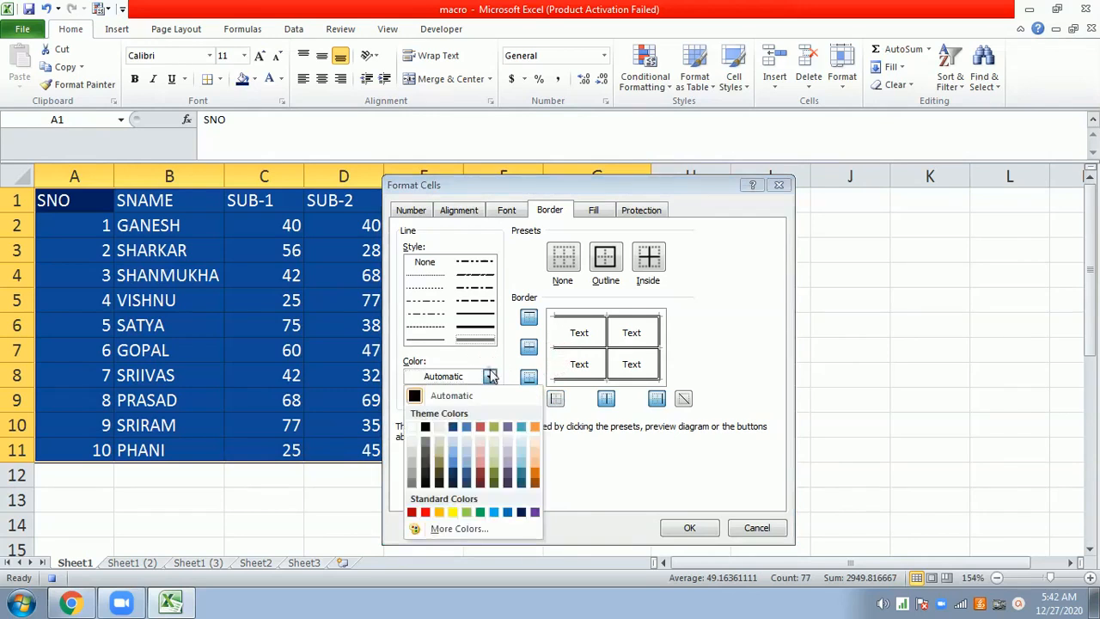
{"action": "left_click", "coordinate": [454, 513]}
{"action": "left_click", "coordinate": [557, 352]}
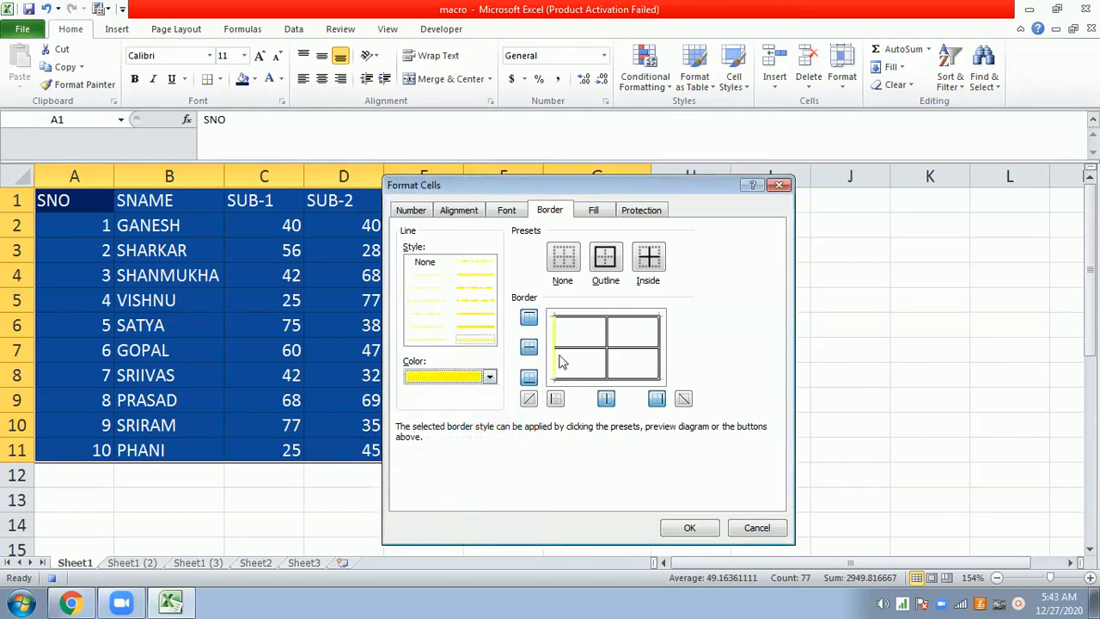
{"action": "left_click", "coordinate": [577, 342]}
{"action": "left_click", "coordinate": [604, 333]}
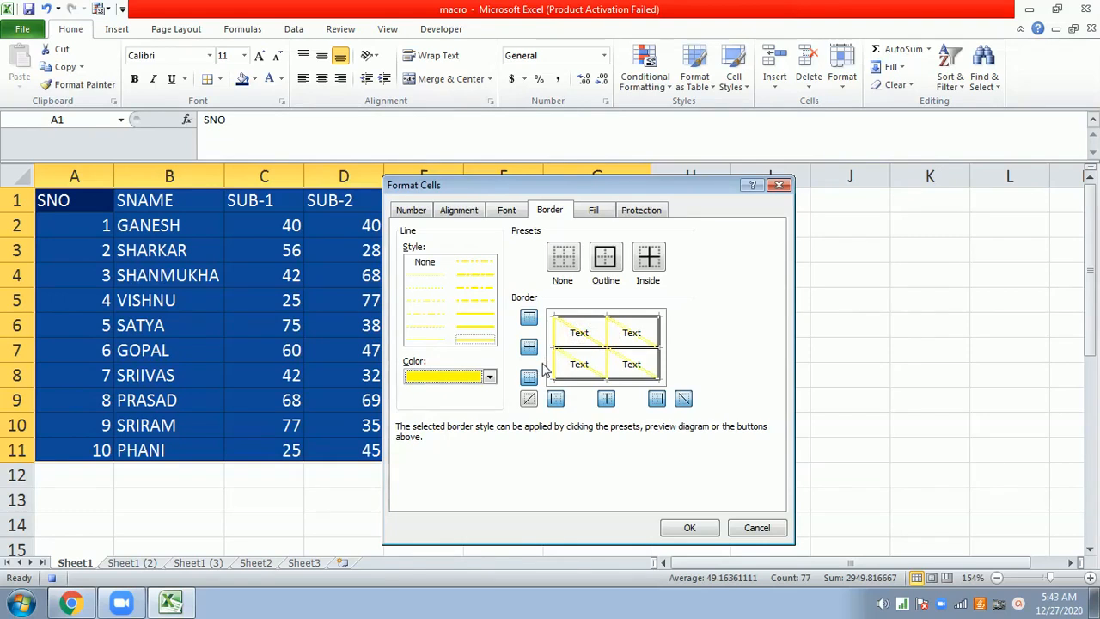
{"action": "left_click", "coordinate": [580, 335]}
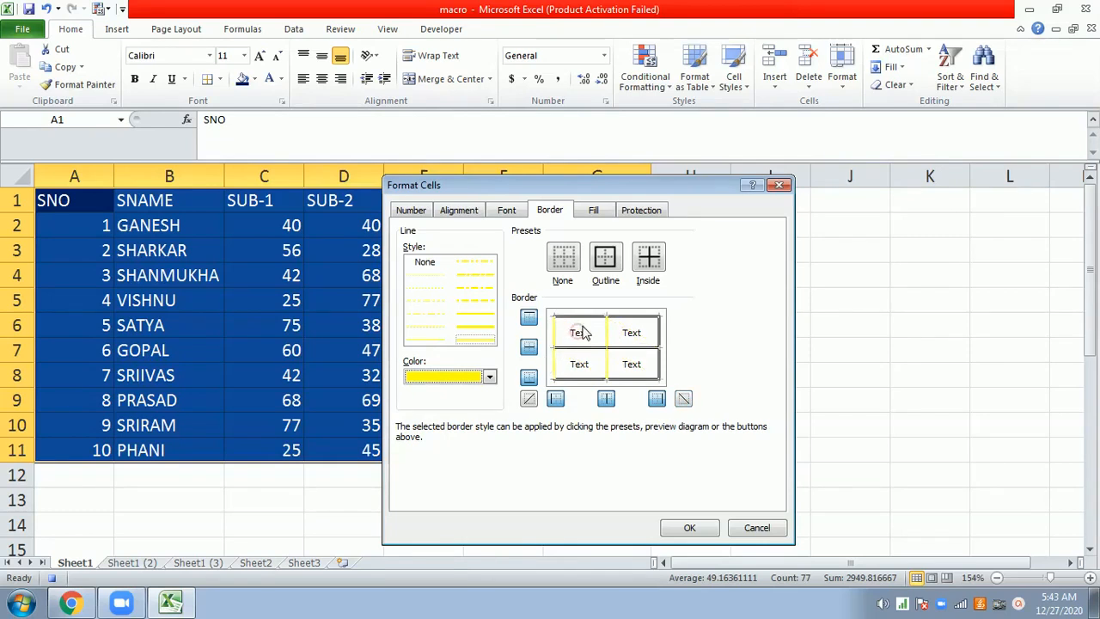
{"action": "left_click", "coordinate": [587, 317]}
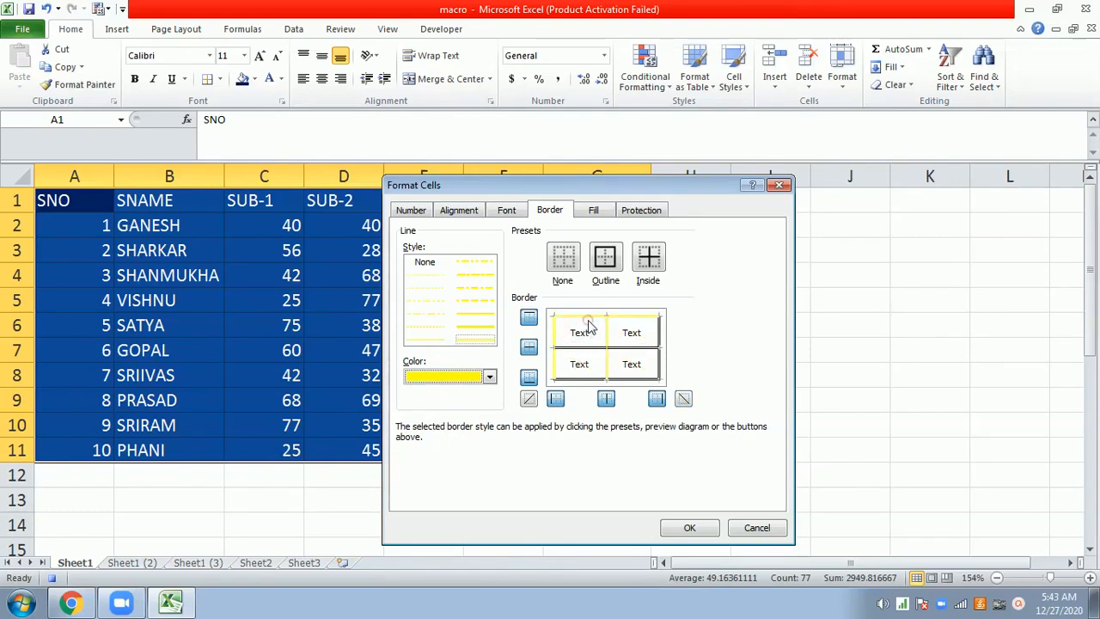
{"action": "left_click", "coordinate": [659, 339]}
{"action": "left_click", "coordinate": [636, 350]}
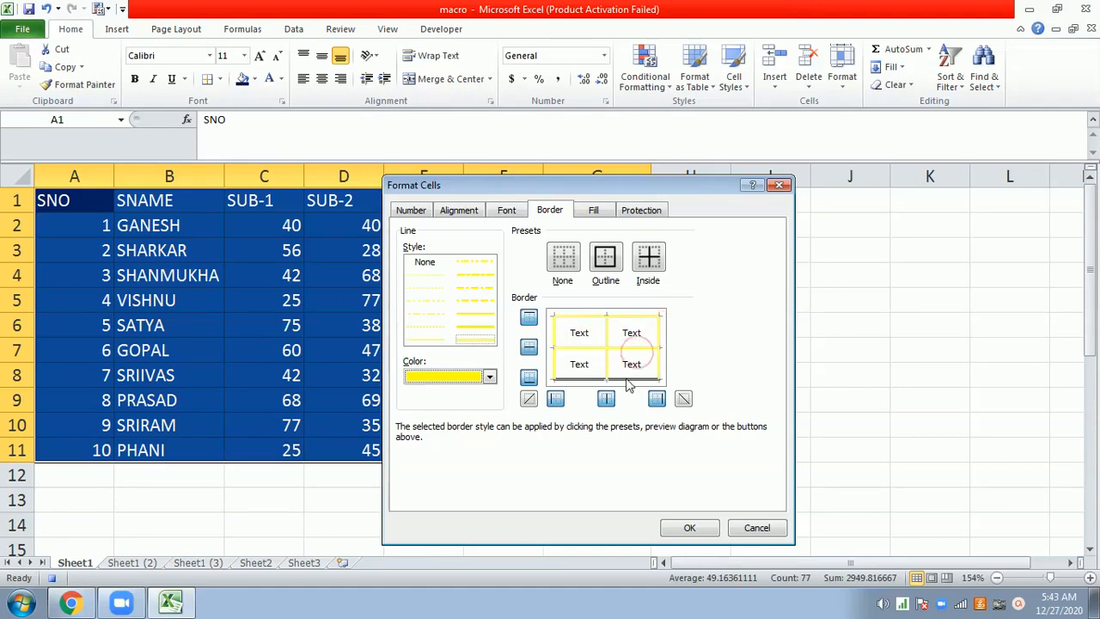
{"action": "left_click", "coordinate": [629, 379]}
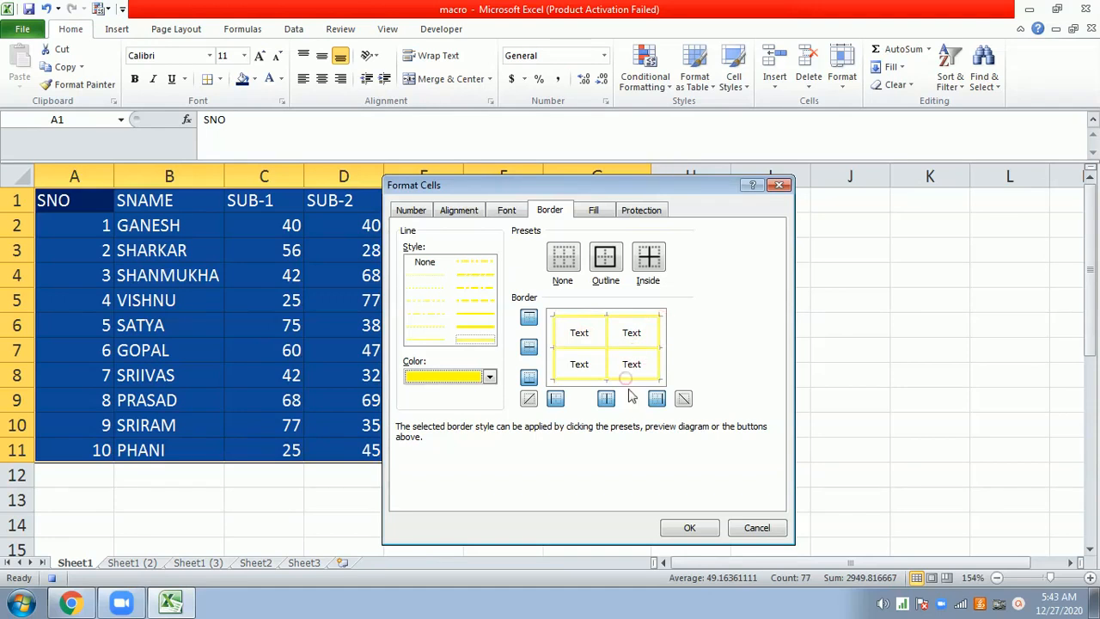
{"action": "left_click", "coordinate": [690, 528]}
Deselect the table and make cell I1 the active cell
{"action": "left_click", "coordinate": [730, 425]}
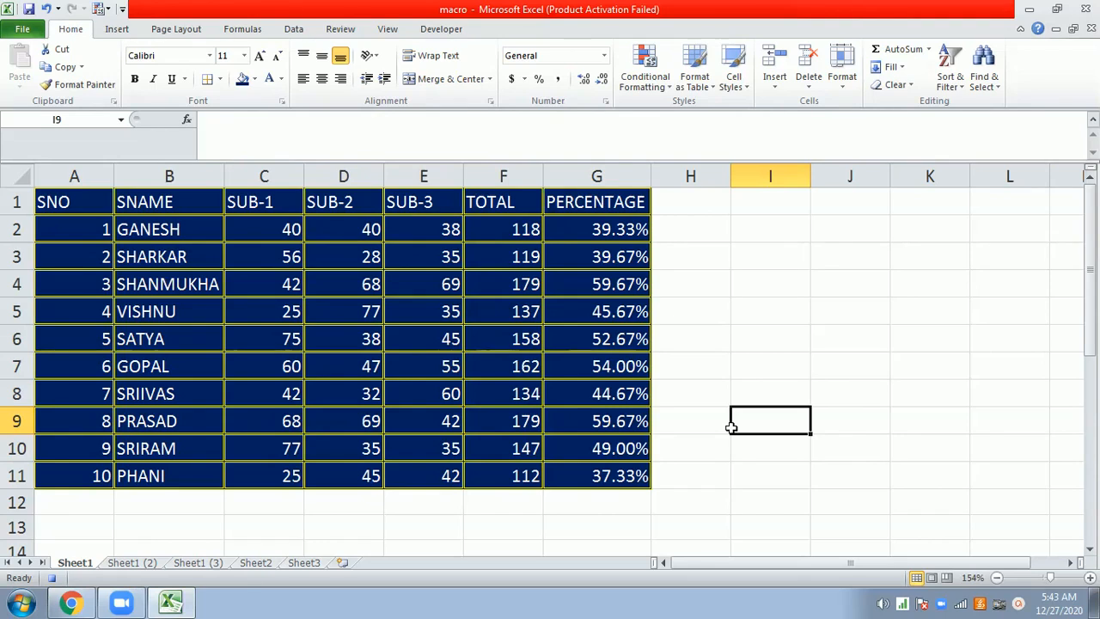
{"action": "key", "text": "Up"}
{"action": "key", "text": "Up"}
{"action": "key", "text": "Up"}
{"action": "key", "text": "Up"}
{"action": "key", "text": "Up"}
{"action": "key", "text": "Up"}
{"action": "key", "text": "Up"}
{"action": "key", "text": "Up"}
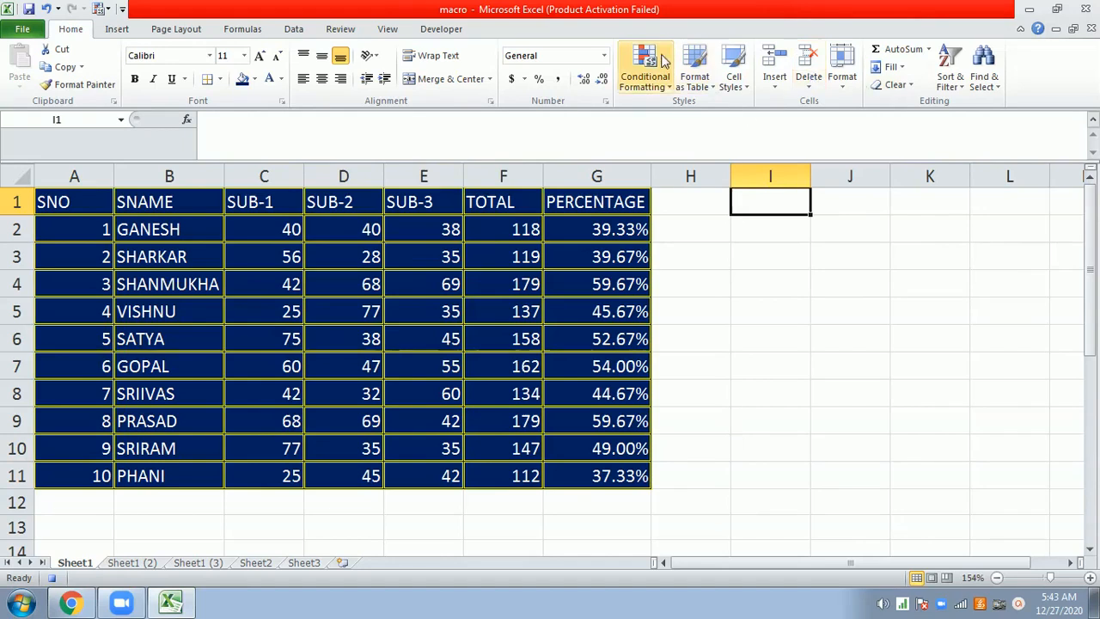
Format cell I1 as Percentage and enter 40 as the threshold value
{"action": "left_click", "coordinate": [604, 55]}
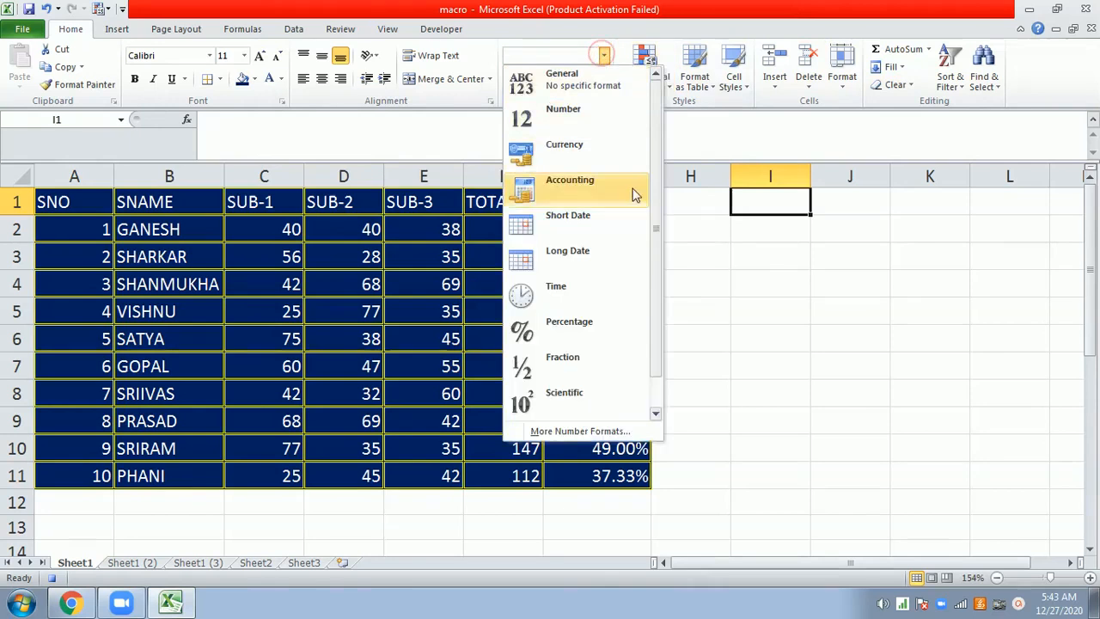
{"action": "left_click", "coordinate": [610, 319]}
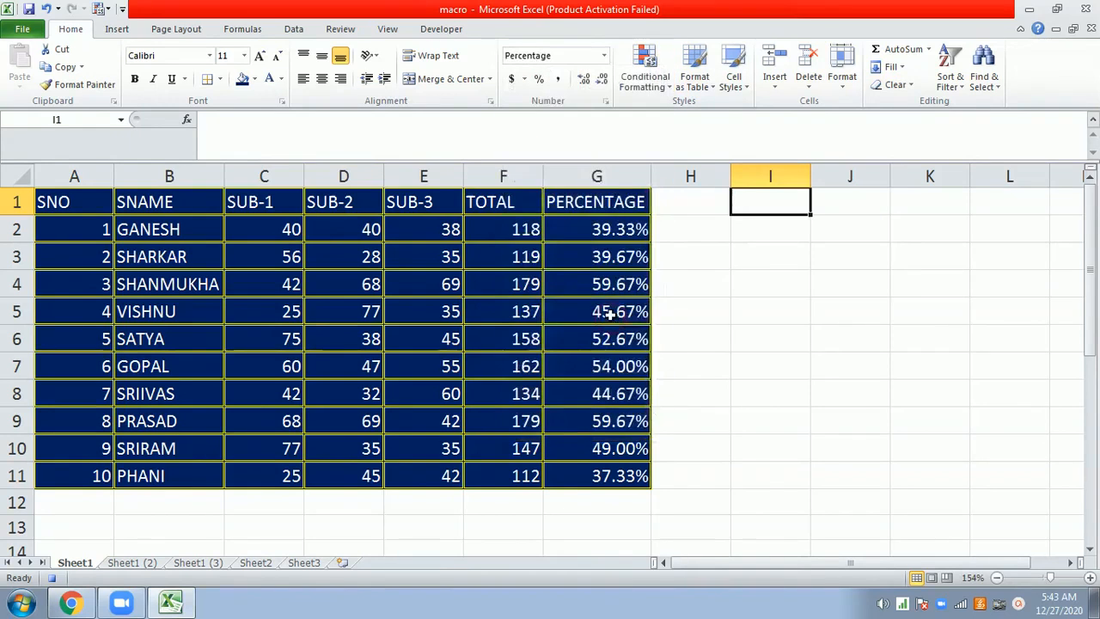
{"action": "type", "text": "40"}
{"action": "key", "text": "Return"}
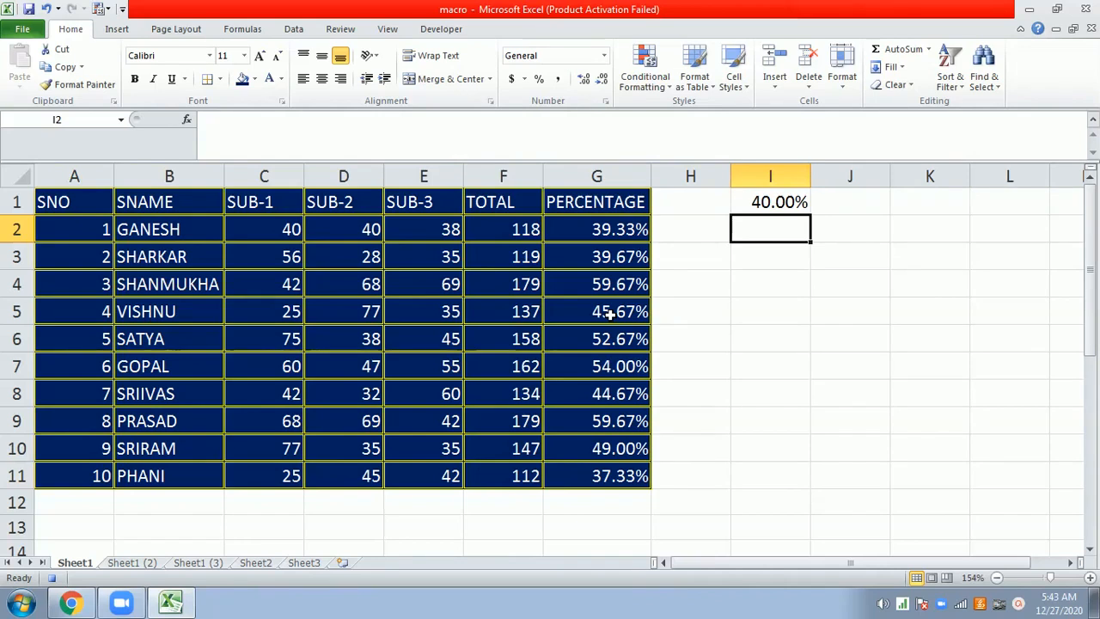
{"action": "left_click", "coordinate": [68, 222]}
{"action": "key", "text": "shift+Right"}
{"action": "key", "text": "shift+Right"}
{"action": "key", "text": "shift+Right"}
{"action": "key", "text": "shift+Right"}
{"action": "key", "text": "shift+Right"}
{"action": "key", "text": "shift+Right"}
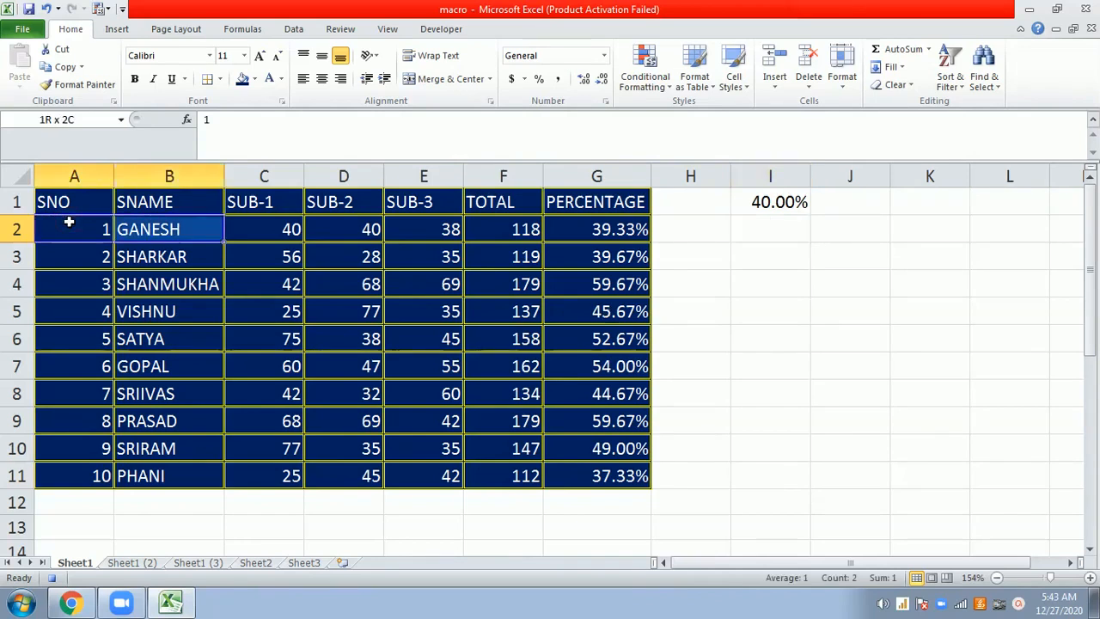
{"action": "key", "text": "shift+Down"}
{"action": "key", "text": "shift+Down"}
{"action": "key", "text": "shift+Down"}
{"action": "key", "text": "shift+Down"}
{"action": "key", "text": "shift+Down"}
{"action": "key", "text": "shift+Down"}
{"action": "key", "text": "shift+Down"}
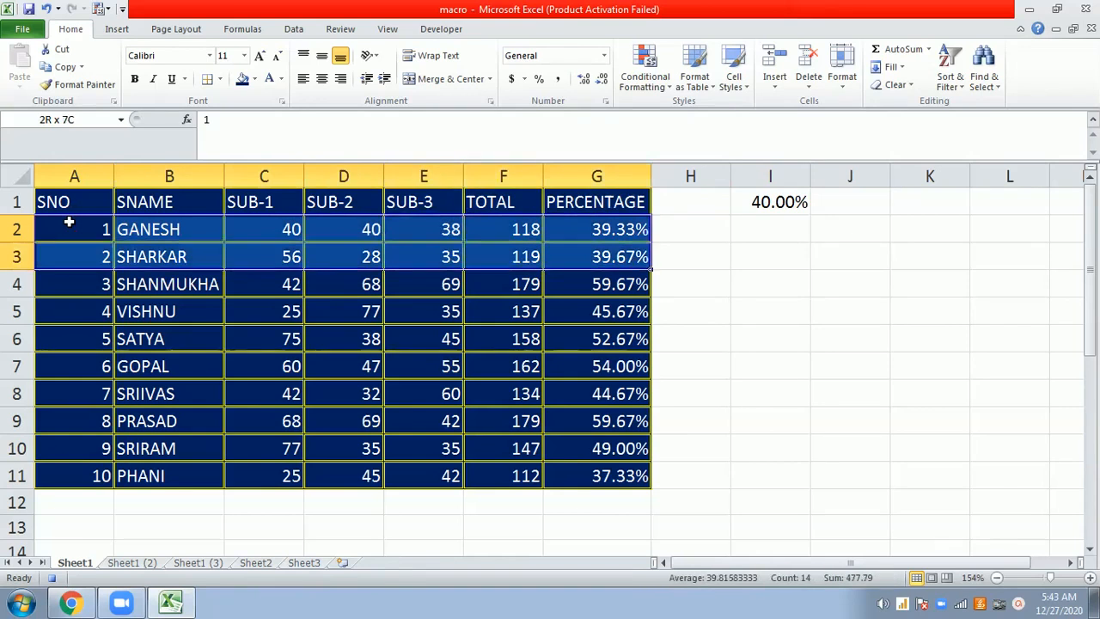
{"action": "key", "text": "shift+Down"}
{"action": "key", "text": "shift+Down"}
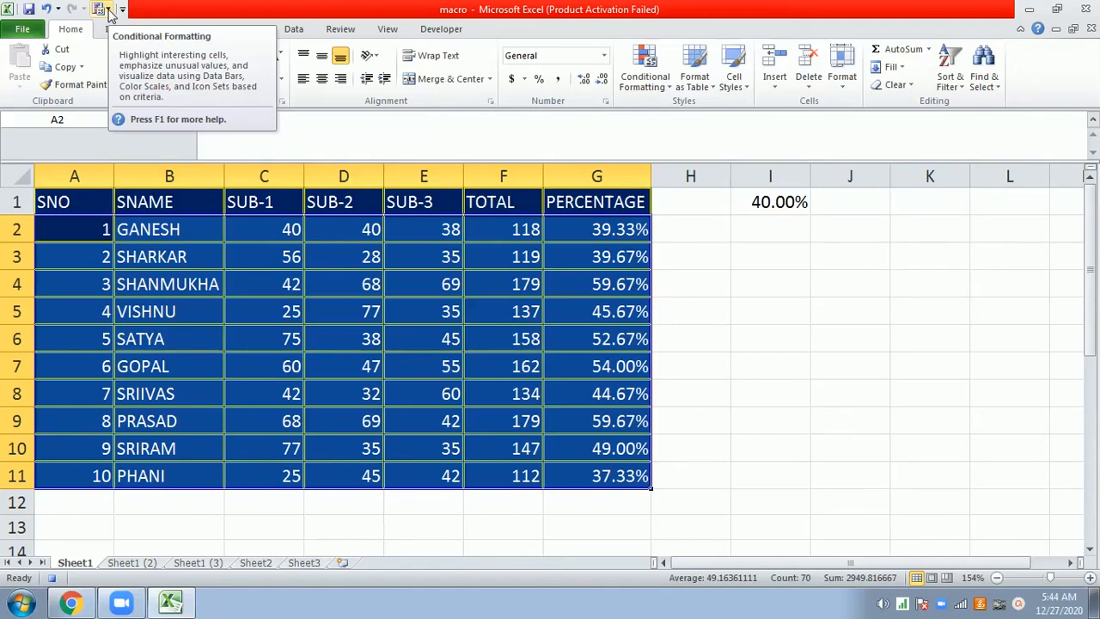
Start a formula-based conditional formatting rule for A2:G11 with the formula =($g2<$I$1)
{"action": "left_click", "coordinate": [100, 224]}
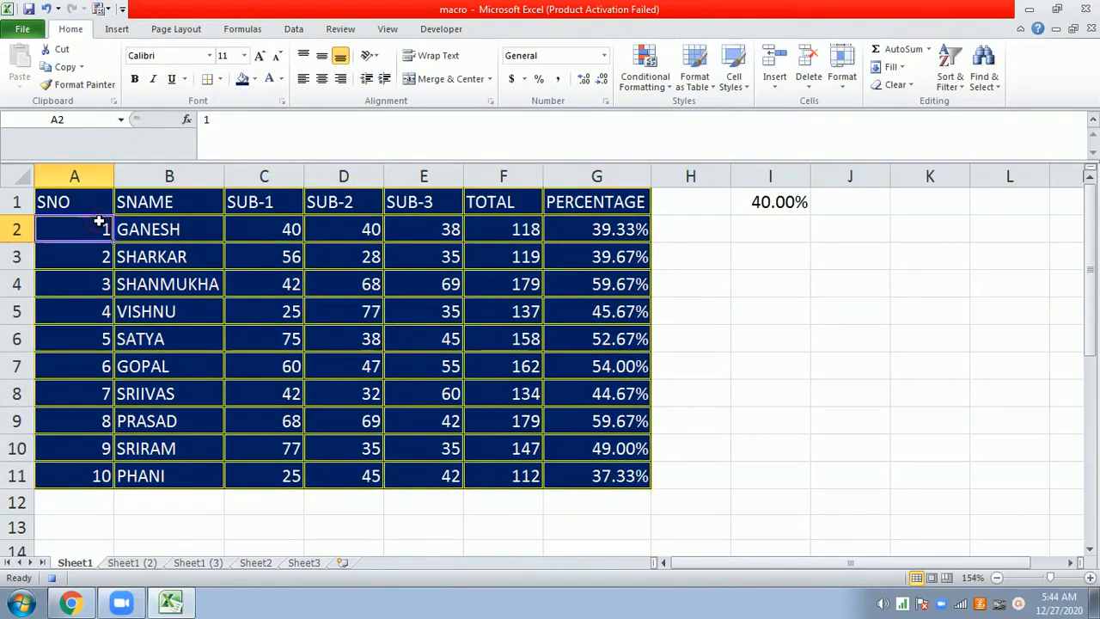
{"action": "key", "text": "shift+Right"}
{"action": "key", "text": "shift+Right"}
{"action": "key", "text": "shift+Right"}
{"action": "key", "text": "shift+Right"}
{"action": "key", "text": "shift+Right"}
{"action": "key", "text": "shift+Right"}
{"action": "key", "text": "shift+Down"}
{"action": "key", "text": "shift+Down"}
{"action": "key", "text": "shift+Down"}
{"action": "key", "text": "shift+Down"}
{"action": "key", "text": "shift+Down"}
{"action": "key", "text": "shift+Down"}
{"action": "key", "text": "shift+Down"}
{"action": "key", "text": "shift+Down"}
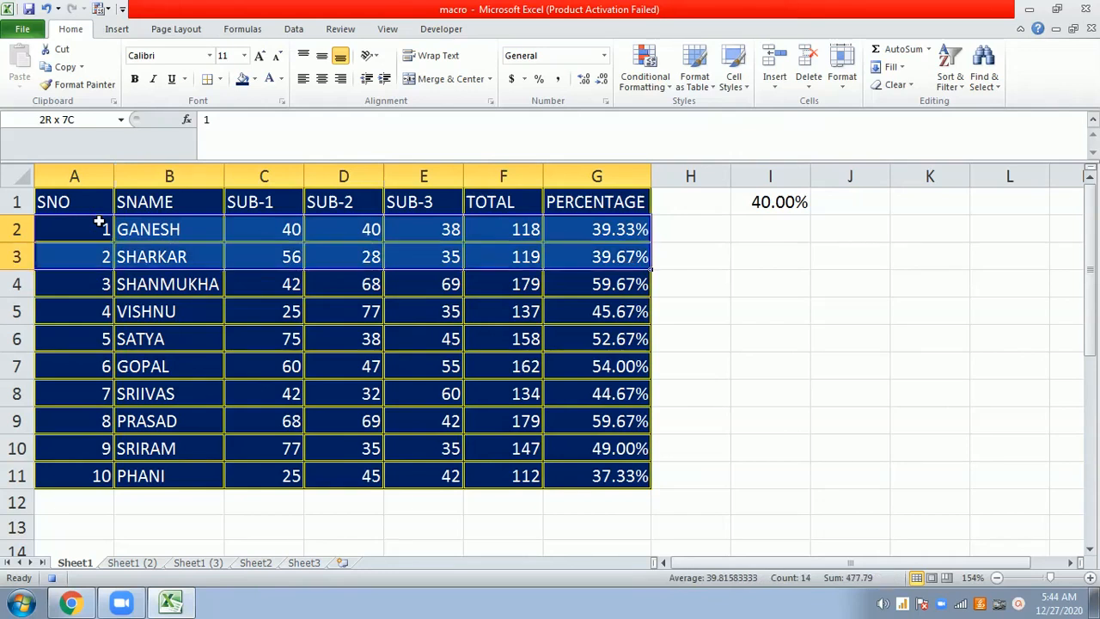
{"action": "key", "text": "shift+Down"}
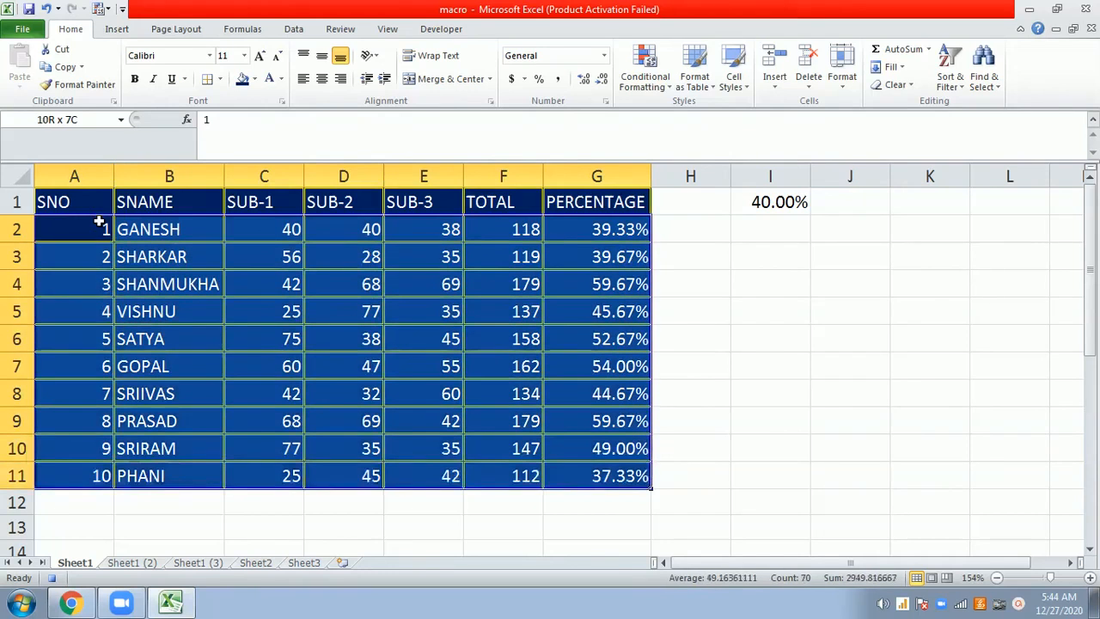
{"action": "left_click", "coordinate": [107, 9]}
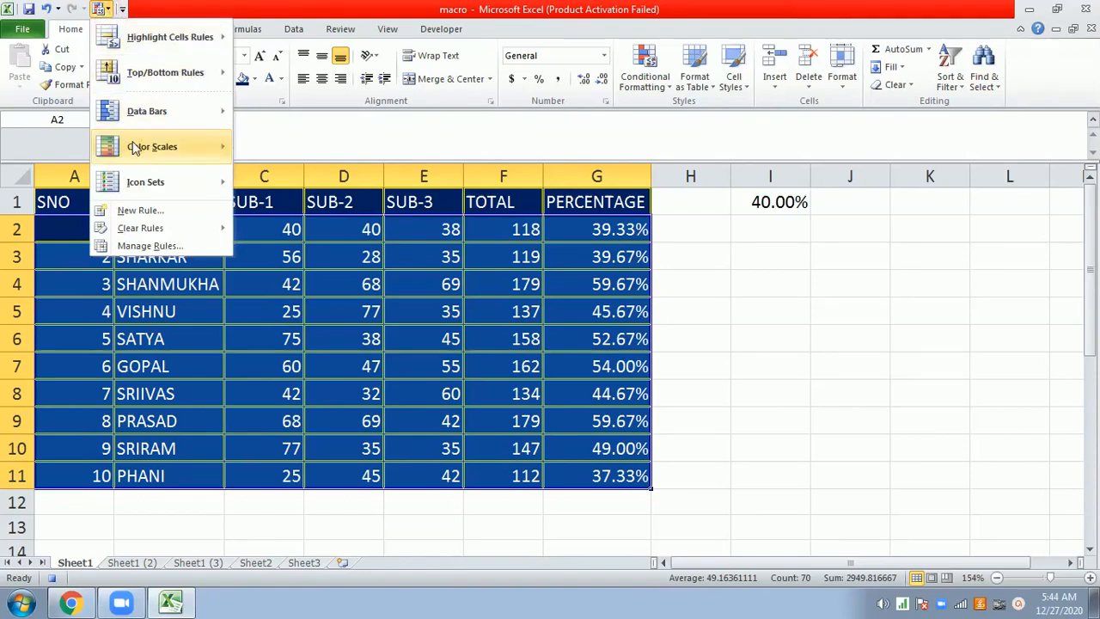
{"action": "left_click", "coordinate": [140, 210]}
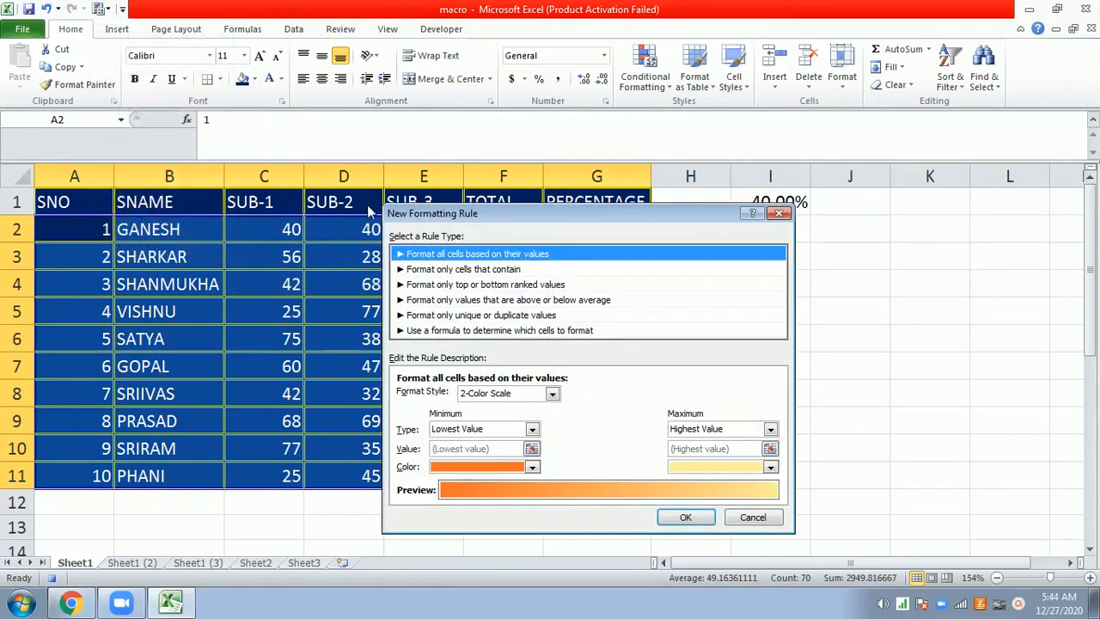
{"action": "left_click", "coordinate": [413, 331]}
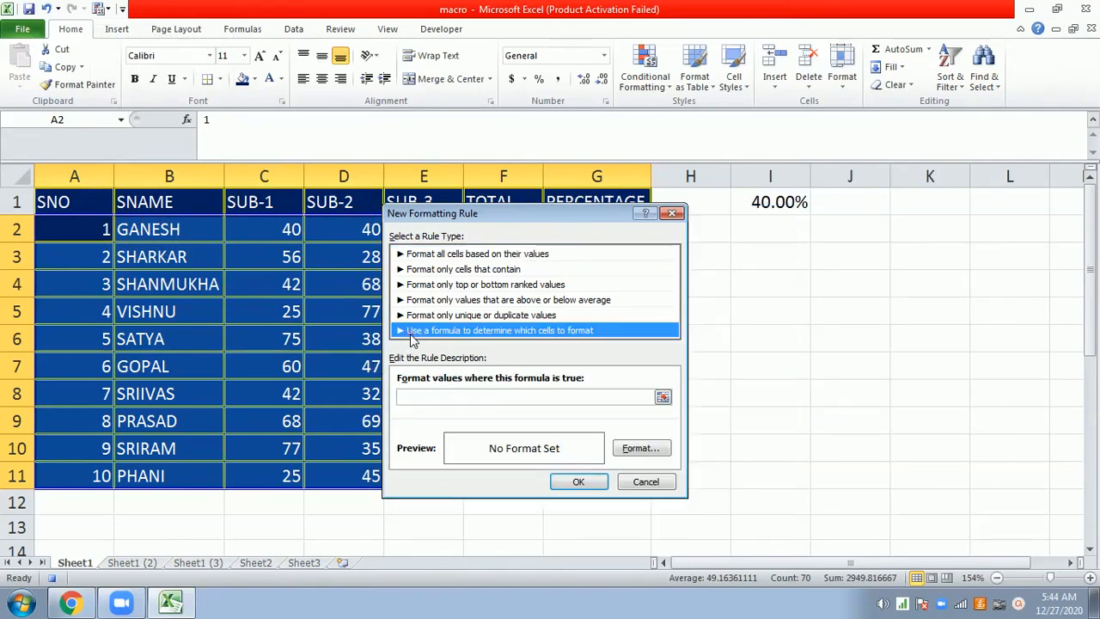
{"action": "left_click", "coordinate": [411, 400]}
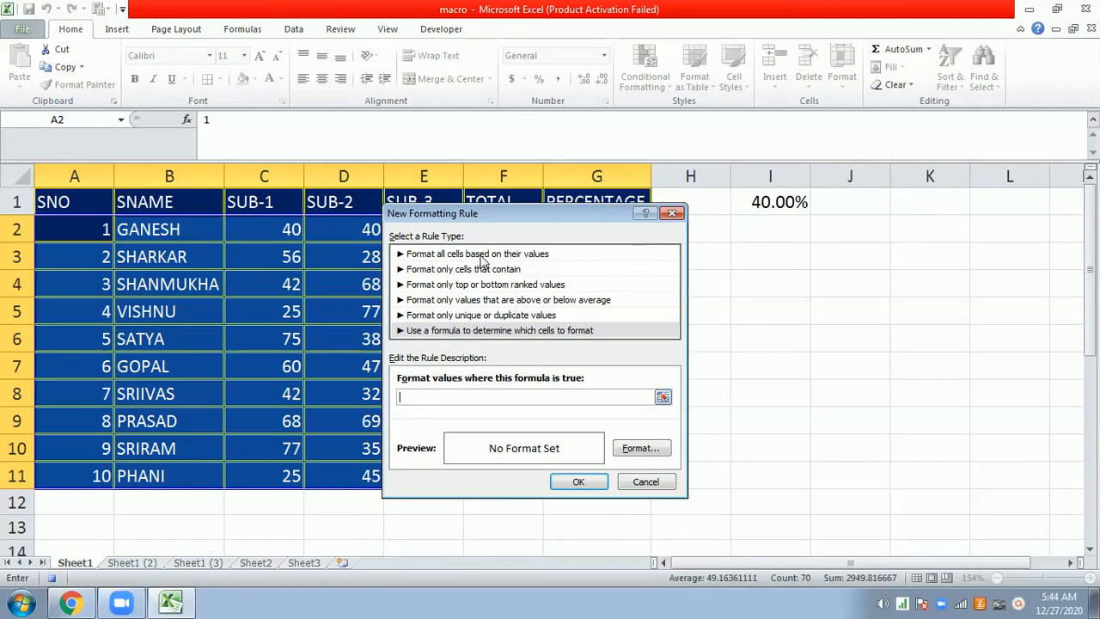
{"action": "type", "text": "=("}
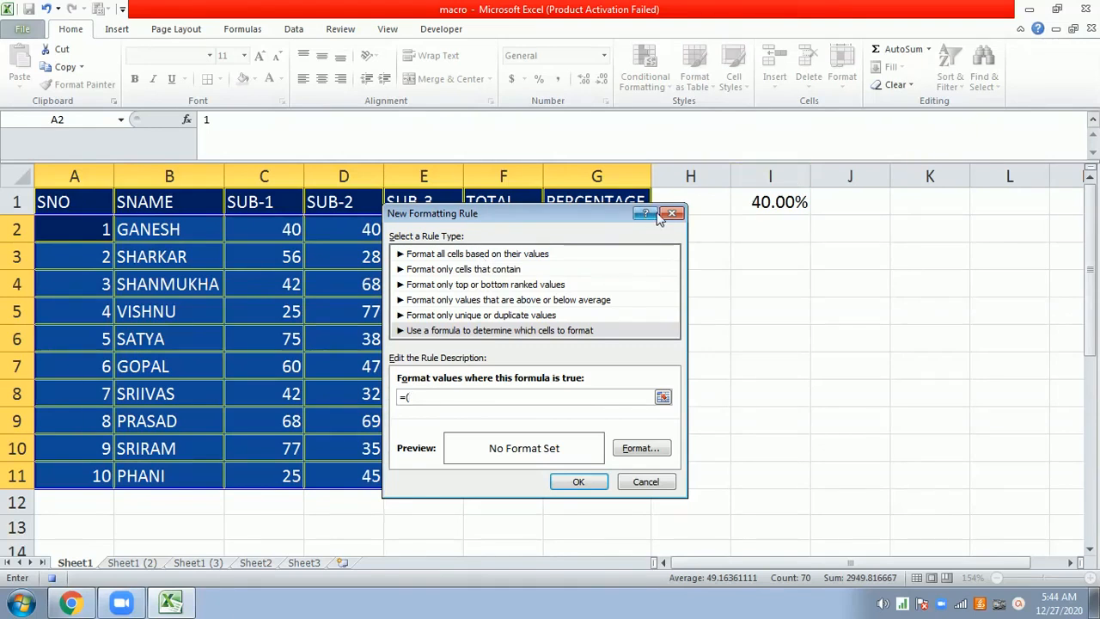
{"action": "left_click_drag", "start_coordinate": [616, 211], "coordinate": [564, 277]}
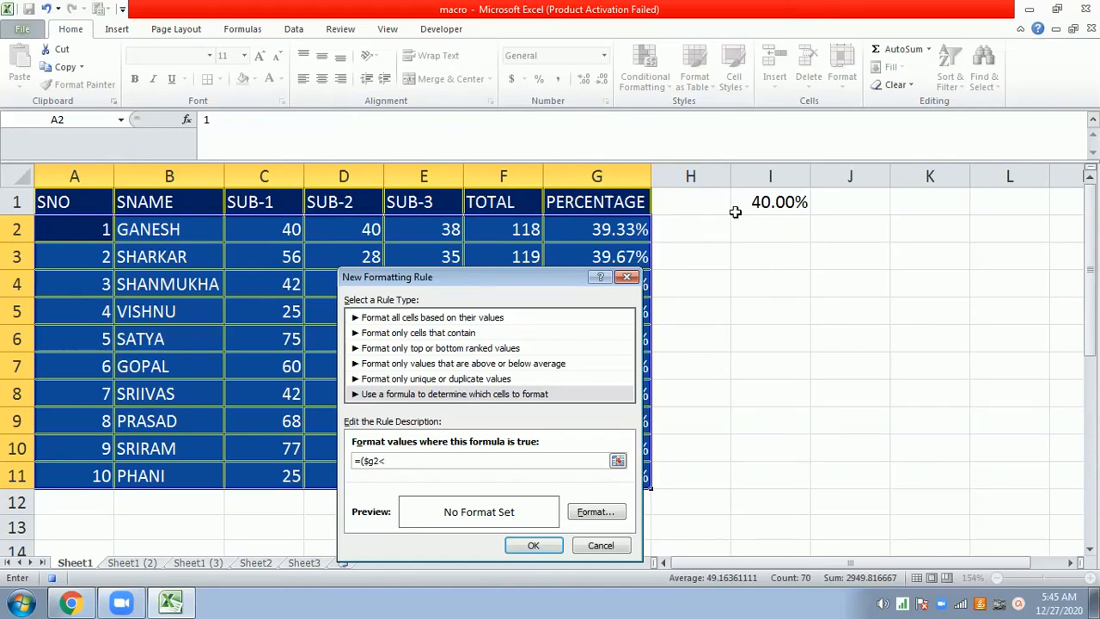
{"action": "left_click", "coordinate": [769, 201]}
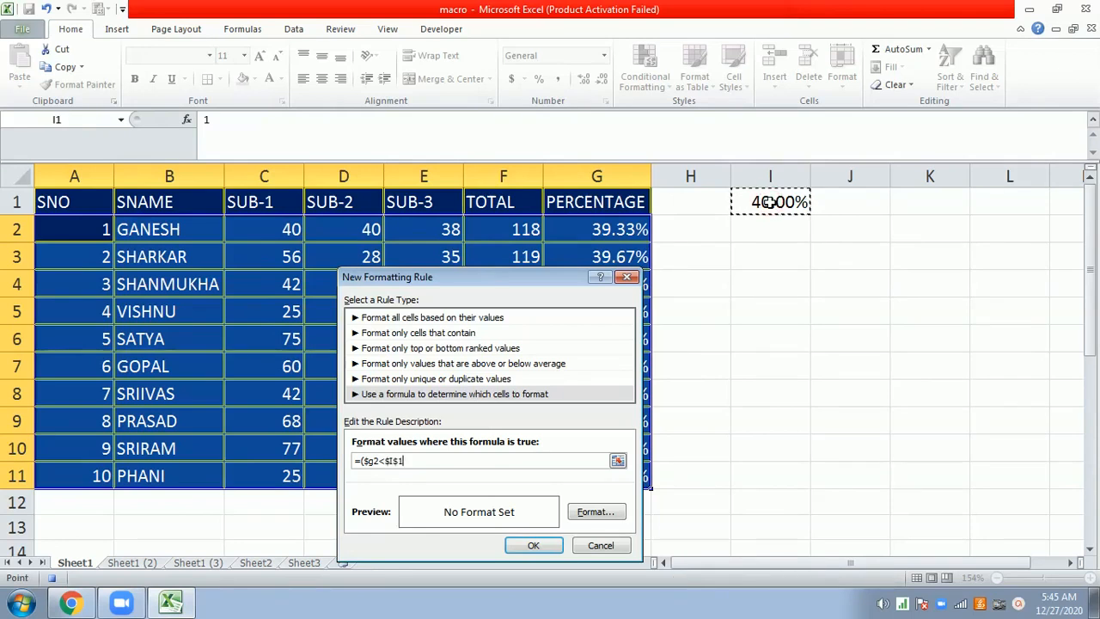
{"action": "type", "text": ")"}
Set the rule's format to a red font on a yellow fill
{"action": "left_click", "coordinate": [606, 516]}
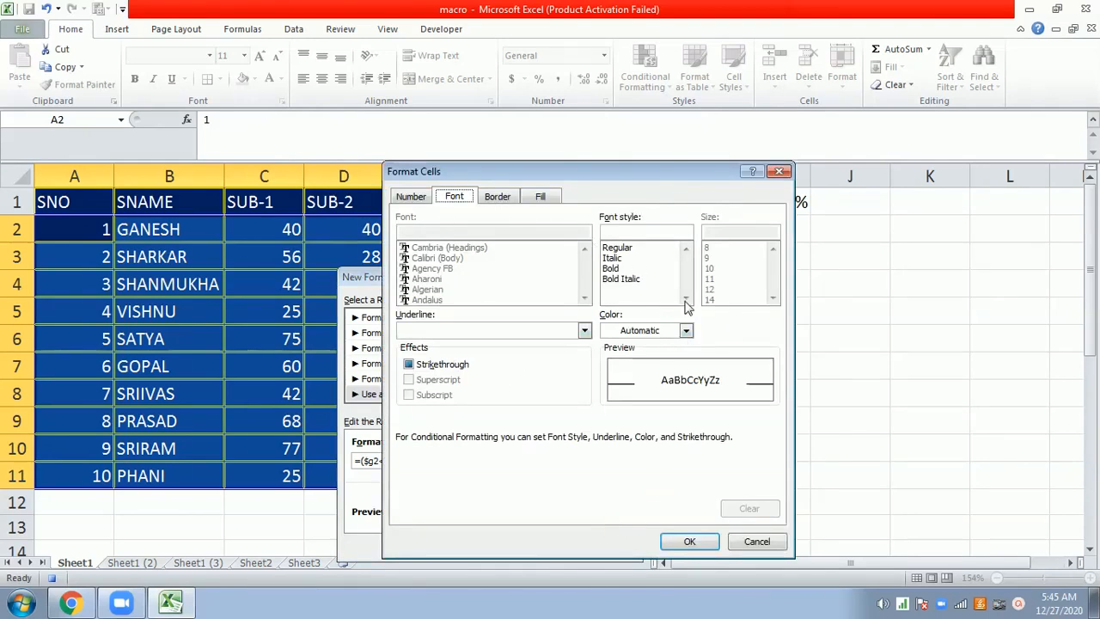
{"action": "left_click", "coordinate": [686, 331]}
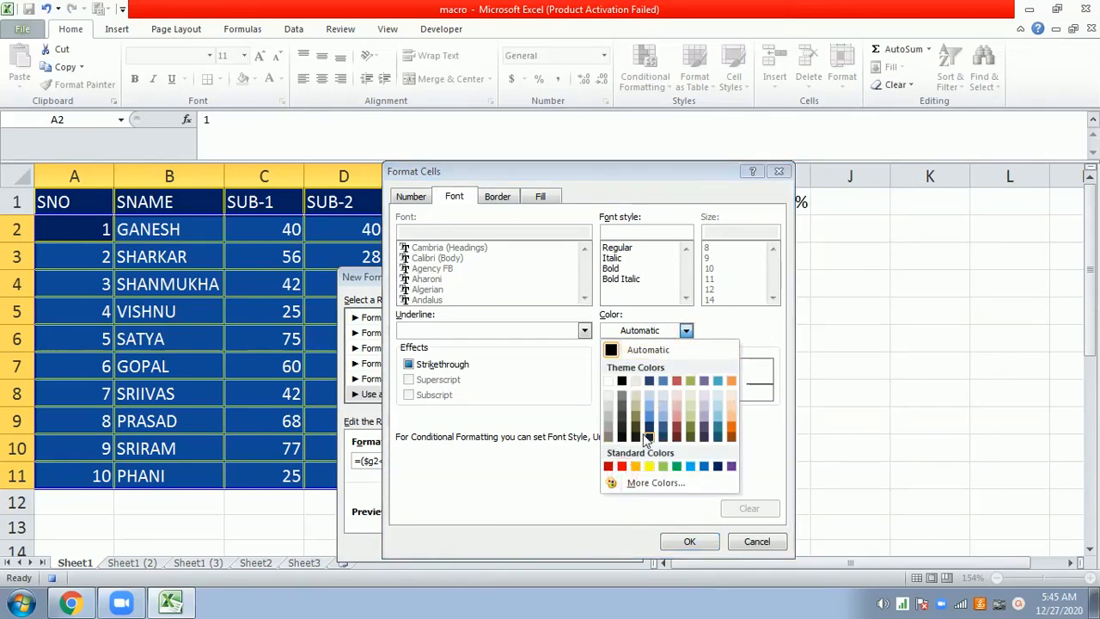
{"action": "left_click", "coordinate": [624, 465]}
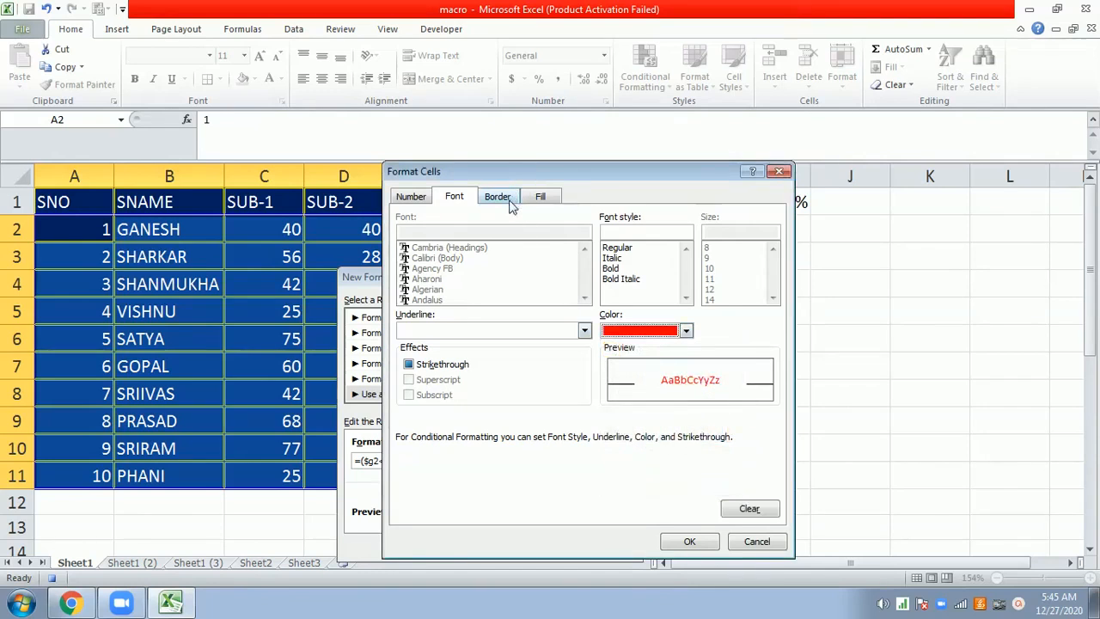
{"action": "left_click", "coordinate": [541, 200]}
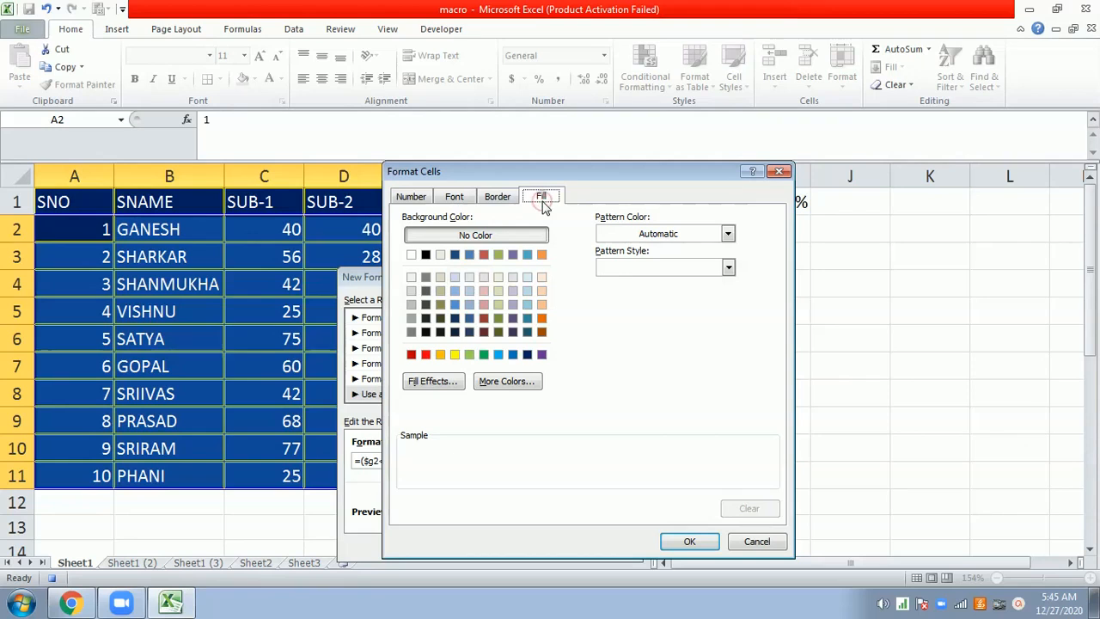
{"action": "left_click", "coordinate": [457, 355]}
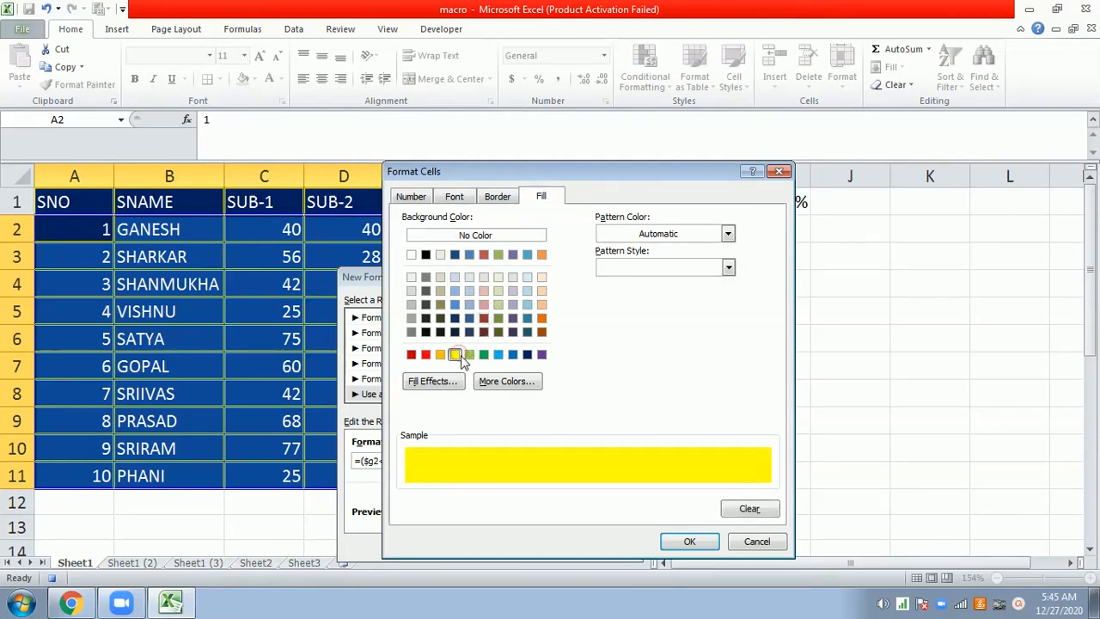
{"action": "left_click", "coordinate": [688, 542]}
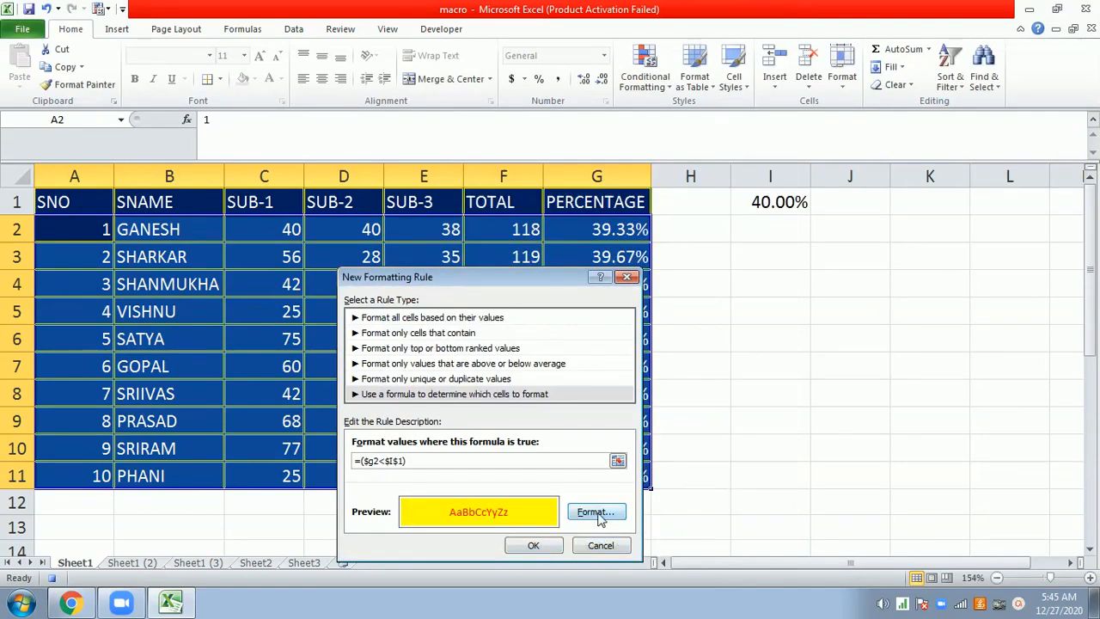
Make the rule's font style Bold and apply the conditional formatting rule to the table
{"action": "left_click", "coordinate": [599, 513]}
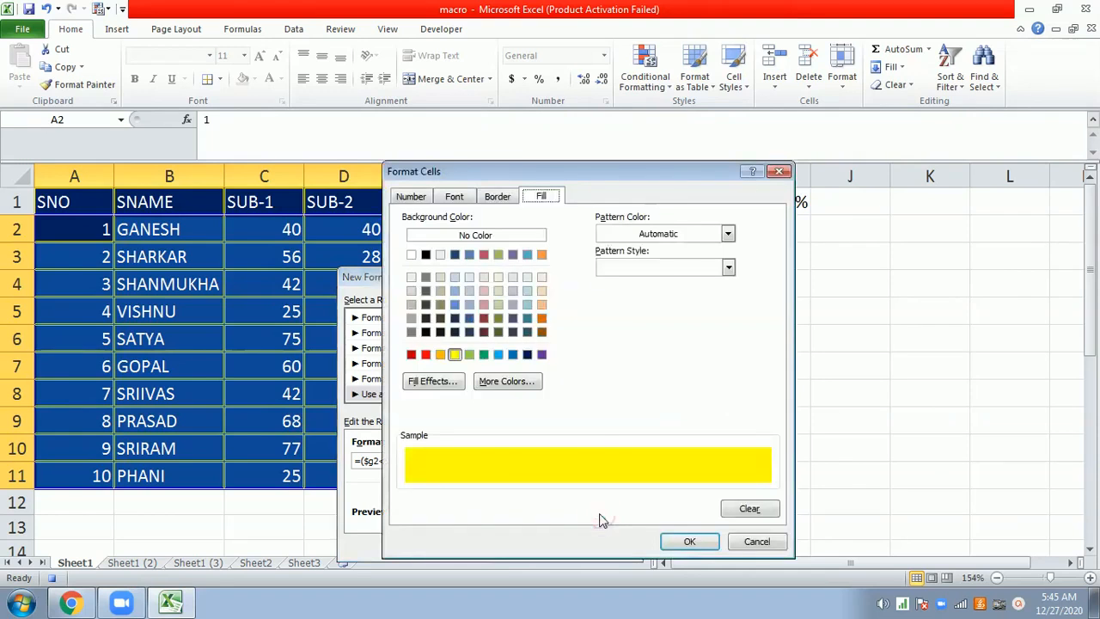
{"action": "left_click", "coordinate": [454, 197]}
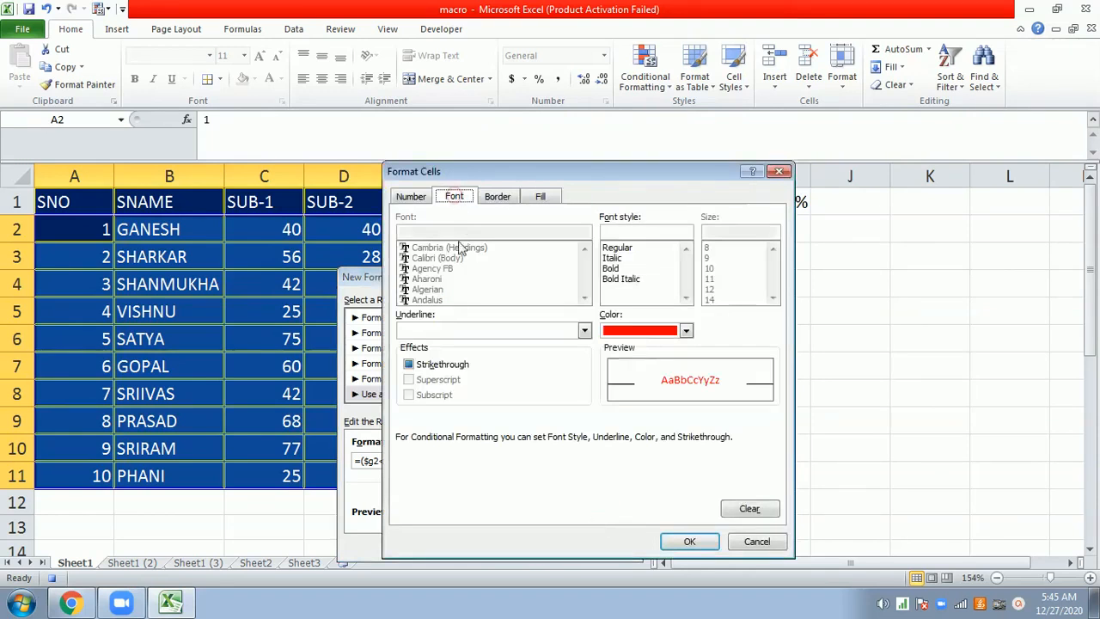
{"action": "left_click", "coordinate": [612, 279]}
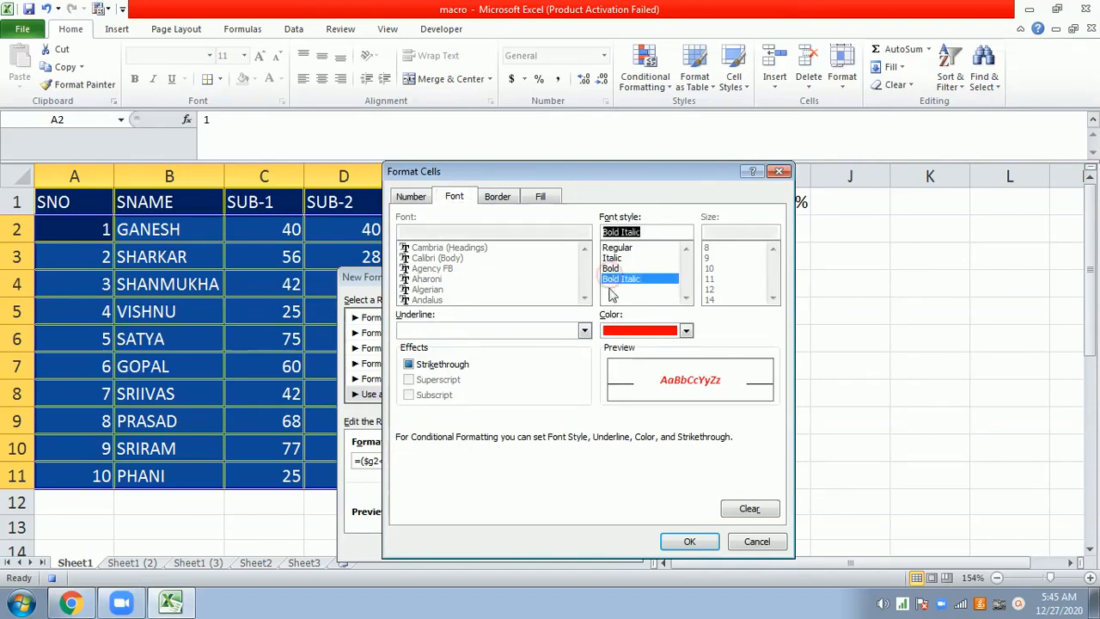
{"action": "left_click", "coordinate": [611, 269]}
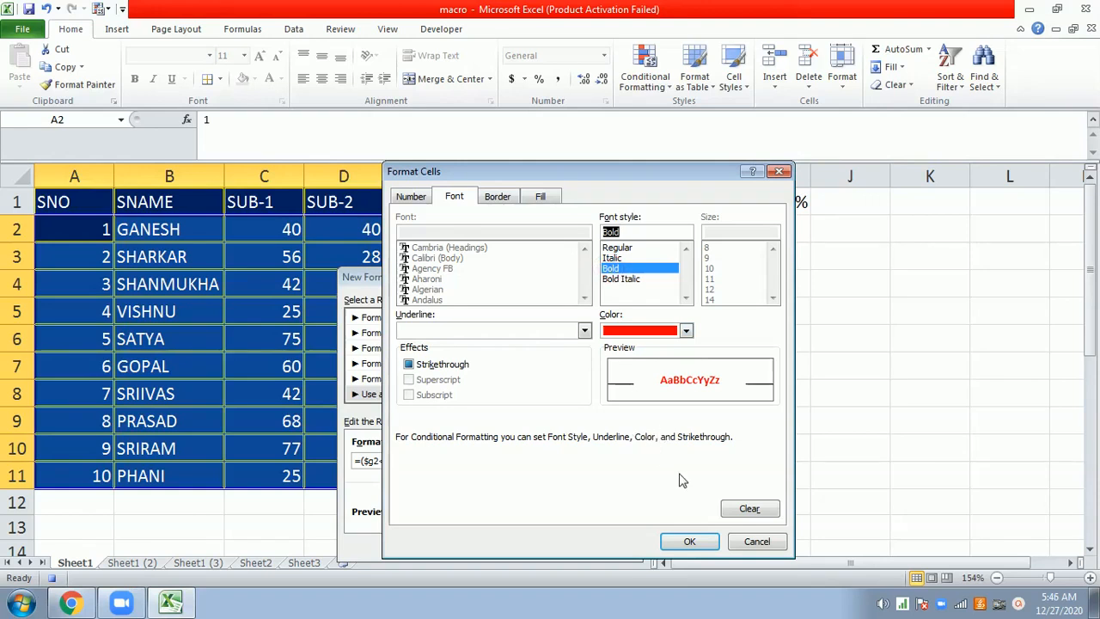
{"action": "left_click", "coordinate": [690, 541]}
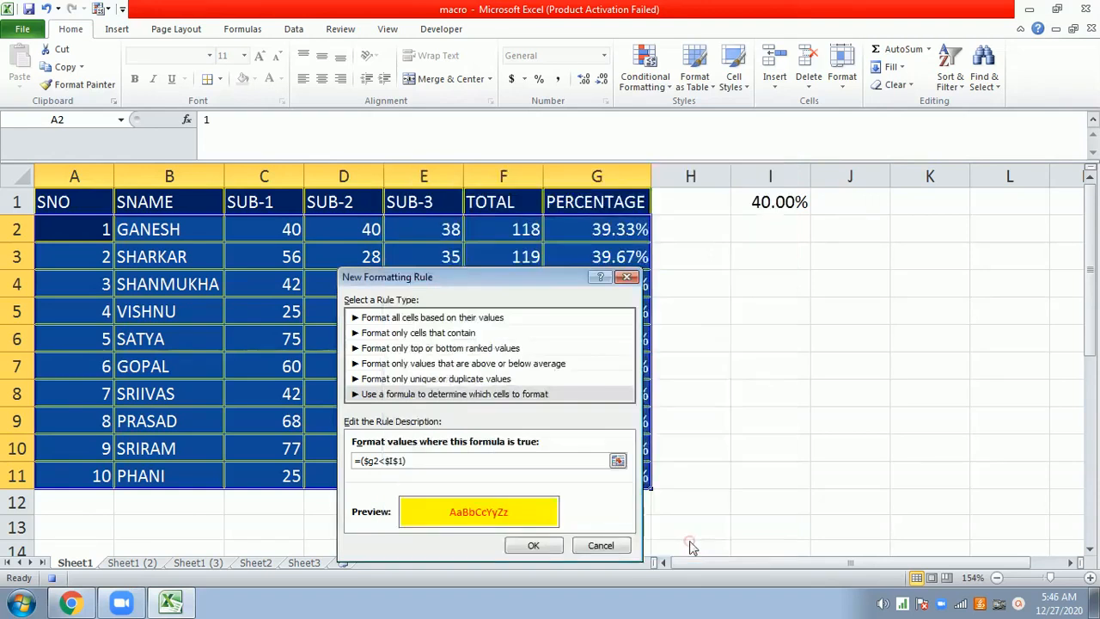
{"action": "left_click", "coordinate": [534, 546]}
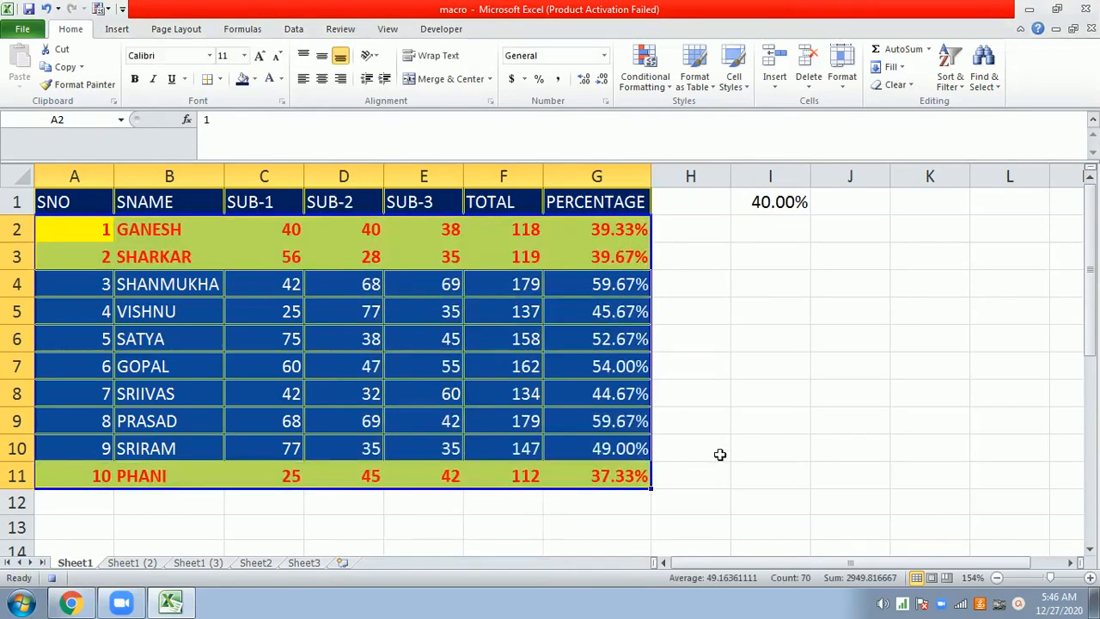
Deselect the table and stop recording the macro
{"action": "left_click", "coordinate": [737, 431]}
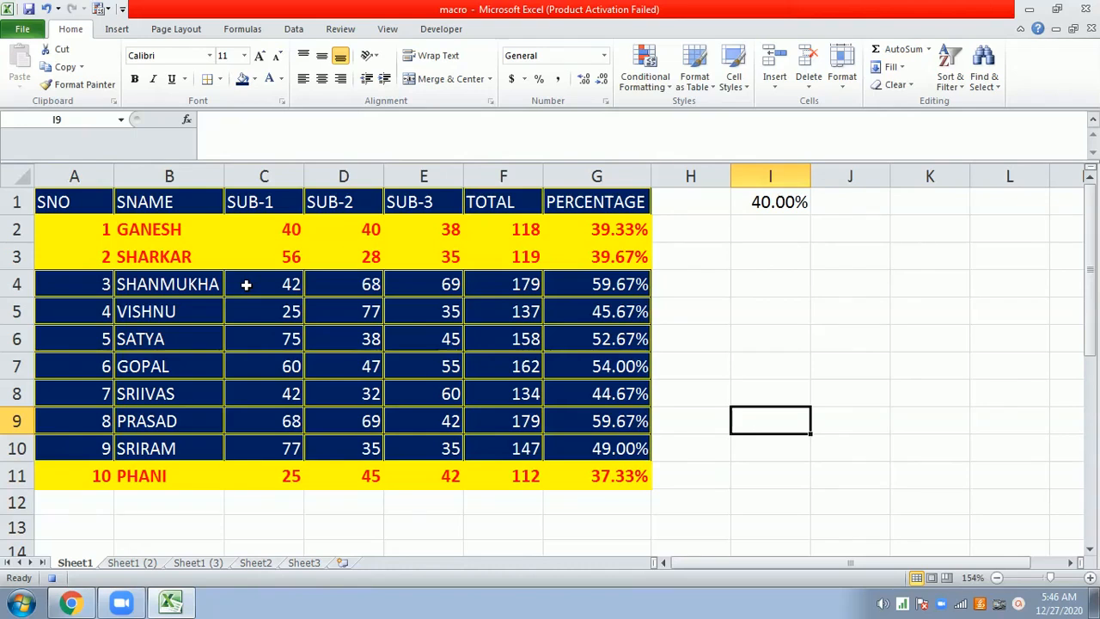
{"action": "left_click", "coordinate": [443, 29]}
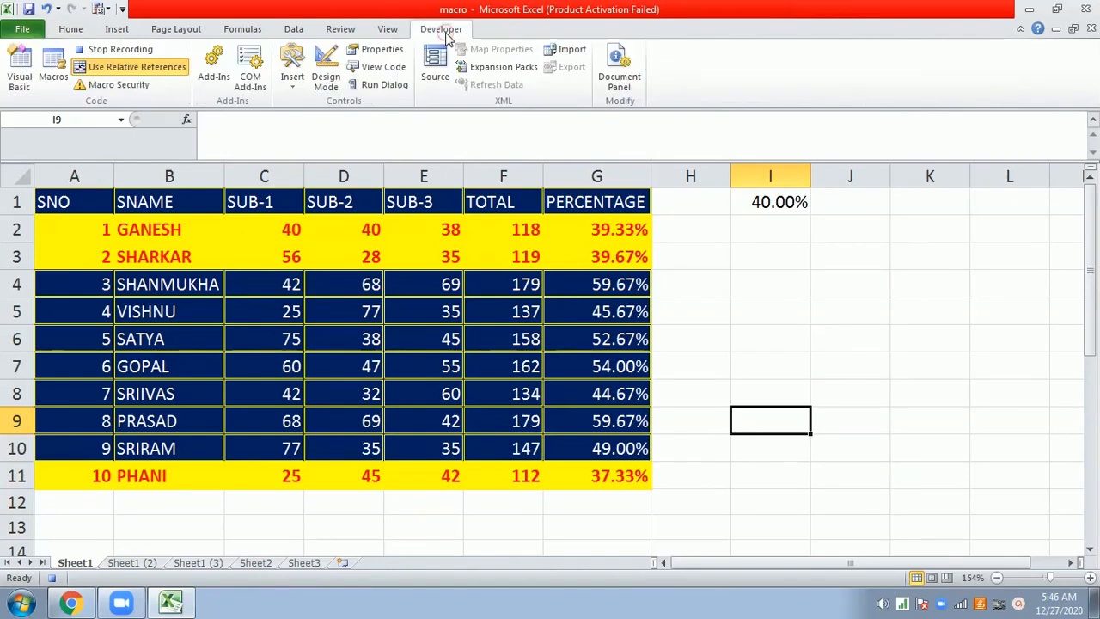
{"action": "left_click", "coordinate": [139, 50]}
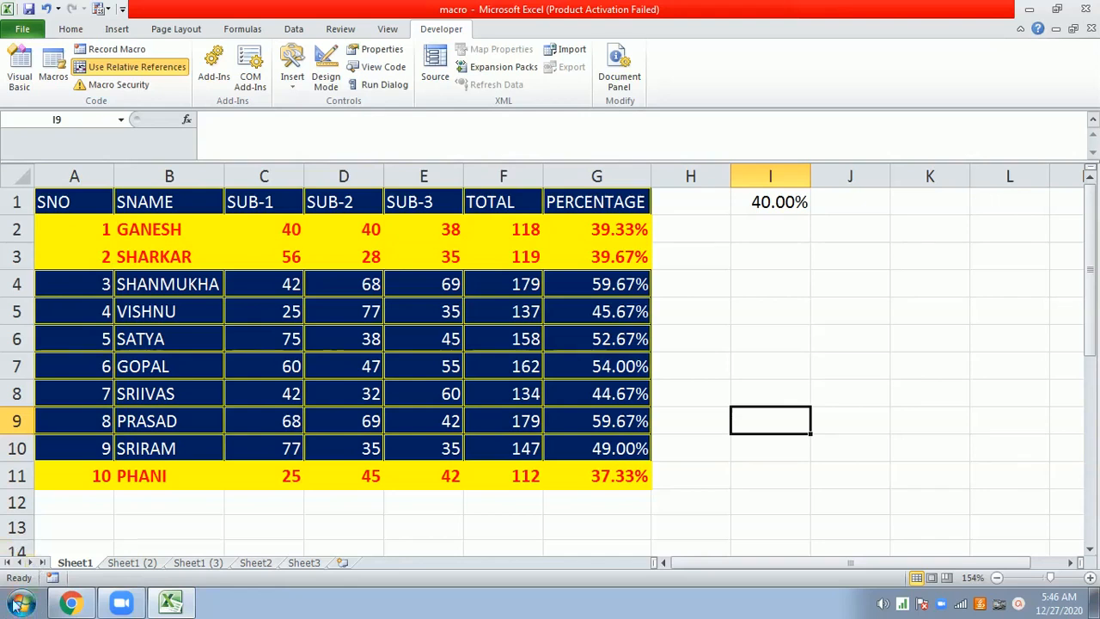
On the Sheet1 (2) sheet, run the student macro stored in PERSONAL.XLSB
{"action": "left_click", "coordinate": [125, 565]}
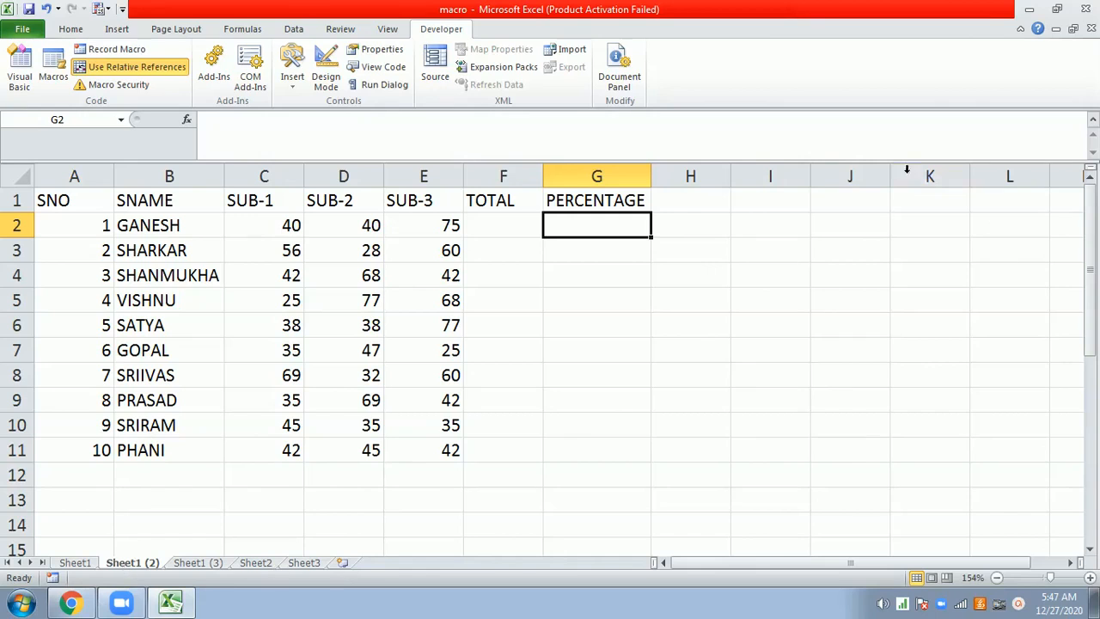
{"action": "left_click", "coordinate": [59, 76]}
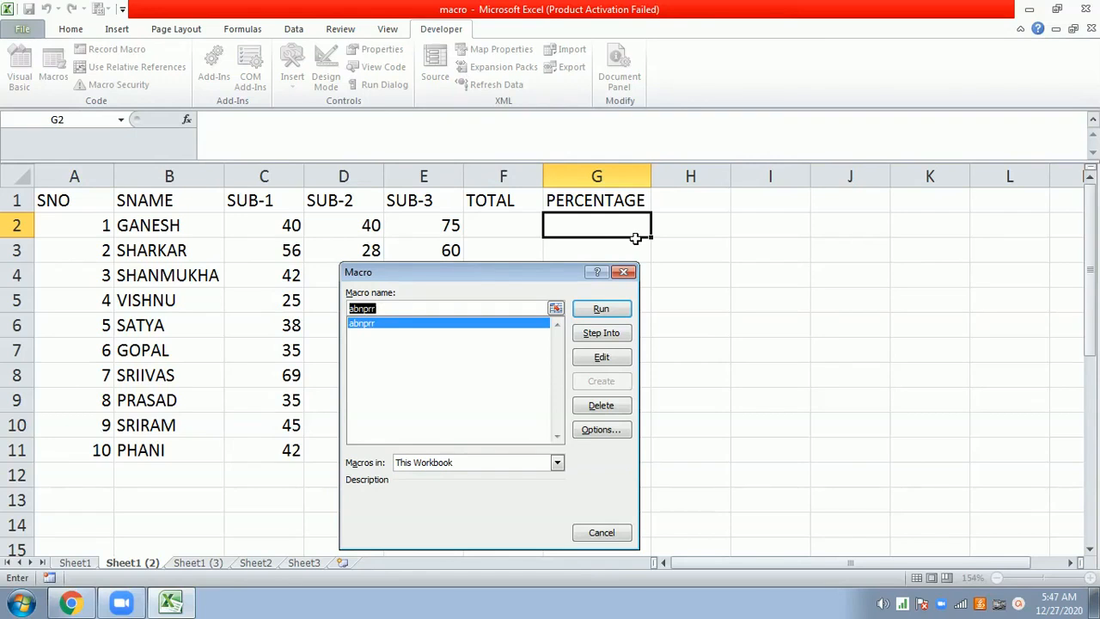
{"action": "key", "text": "Escape"}
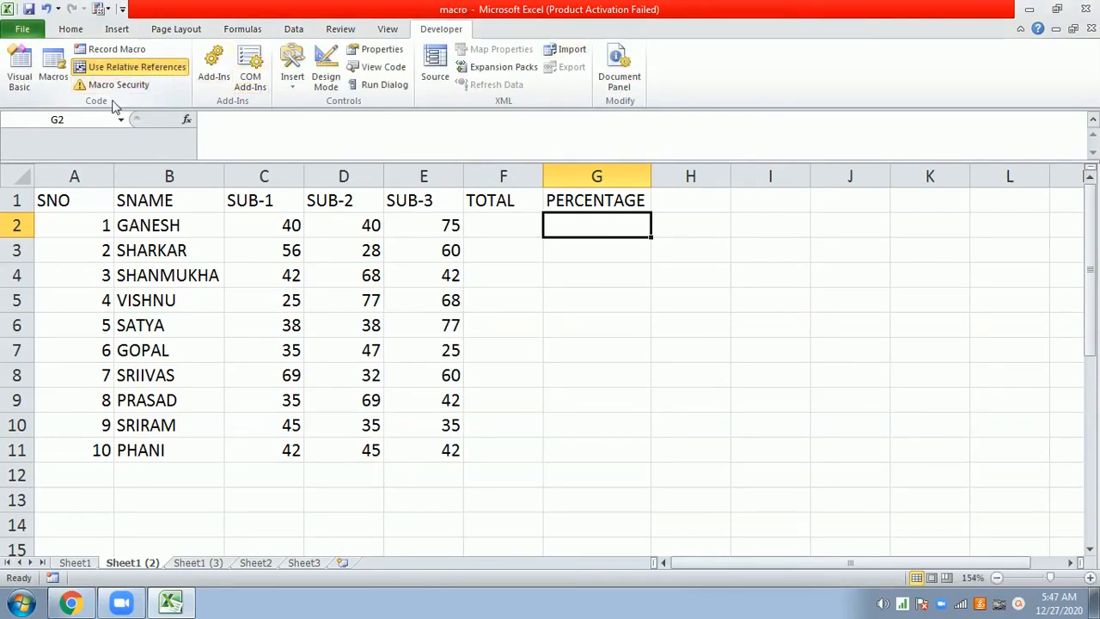
{"action": "left_click", "coordinate": [53, 67]}
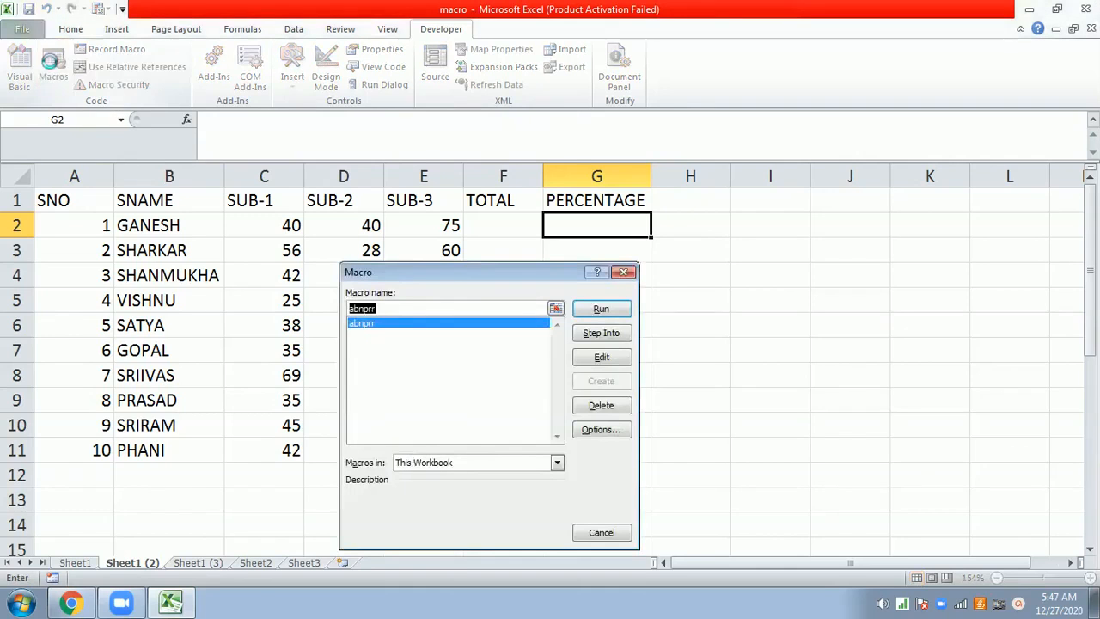
{"action": "left_click", "coordinate": [556, 465]}
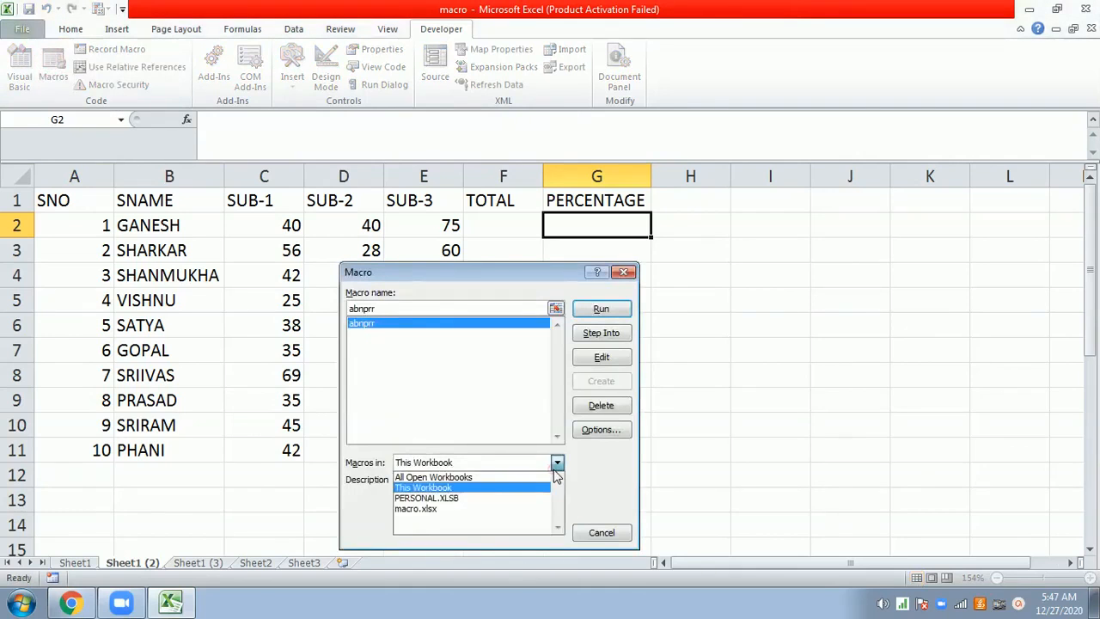
{"action": "left_click", "coordinate": [504, 499]}
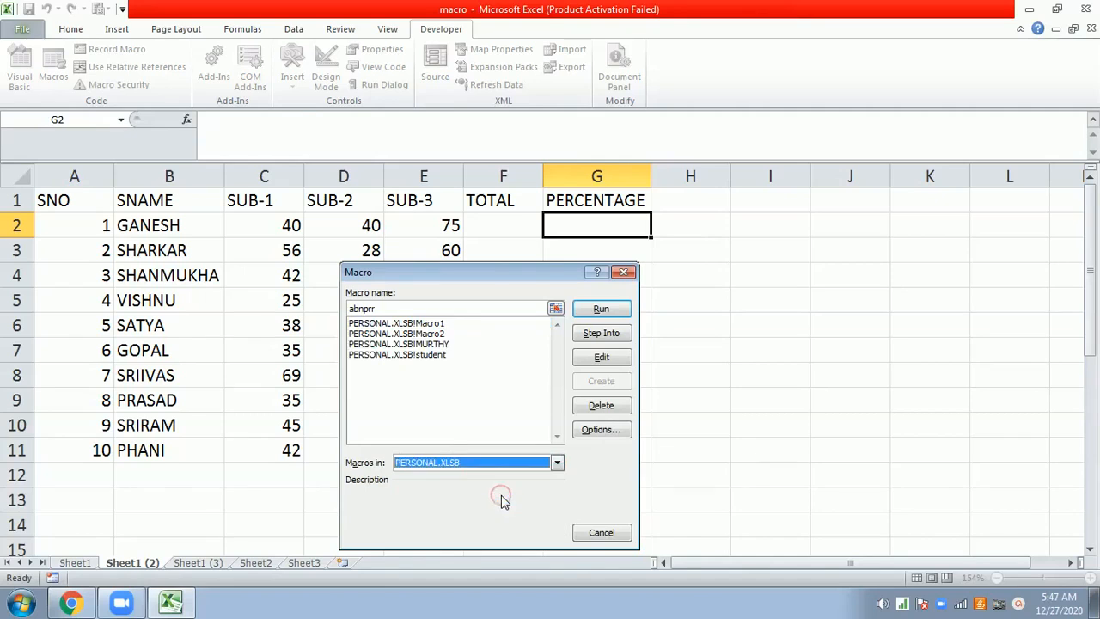
{"action": "left_click", "coordinate": [411, 356]}
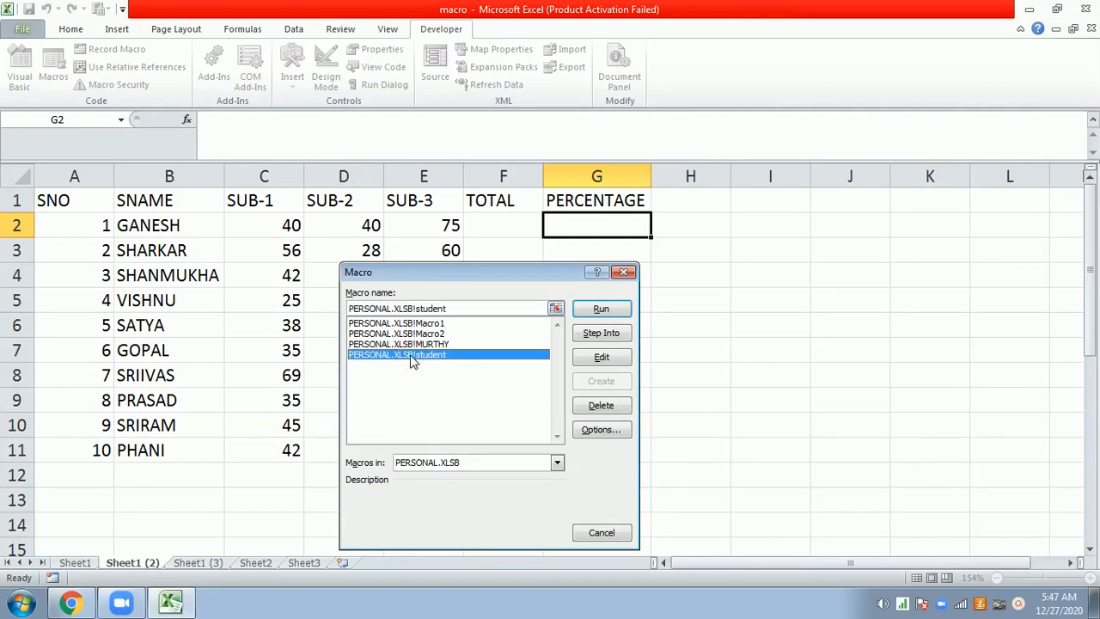
{"action": "left_click", "coordinate": [598, 311]}
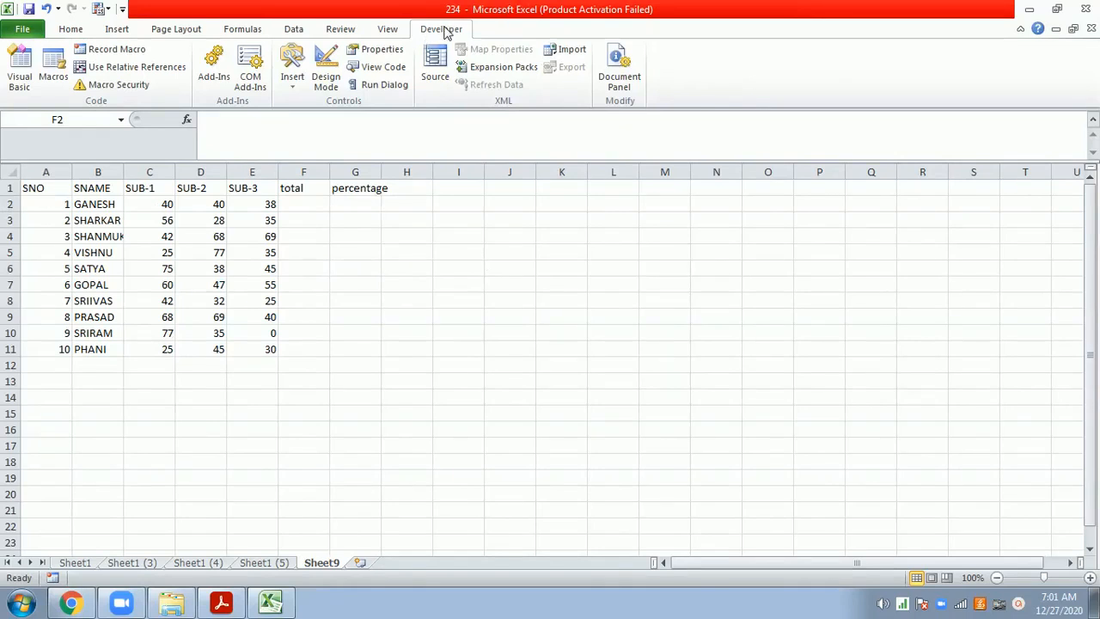
Run the workbook's pqr macro on the marks table in Sheet9 of workbook 234
{"action": "left_click", "coordinate": [54, 70]}
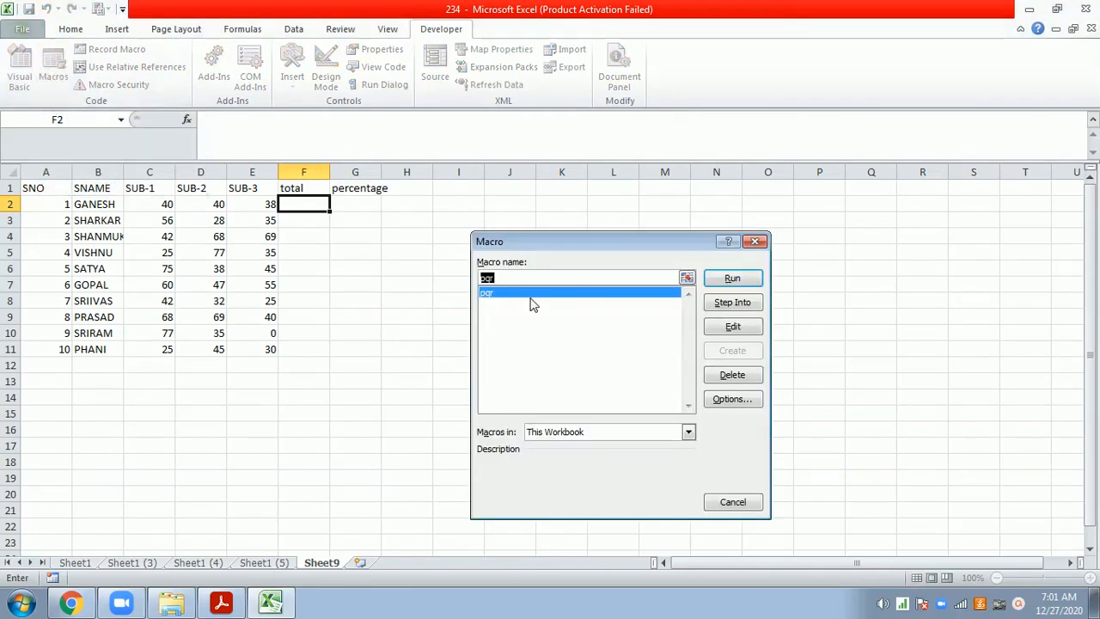
{"action": "left_click", "coordinate": [754, 241]}
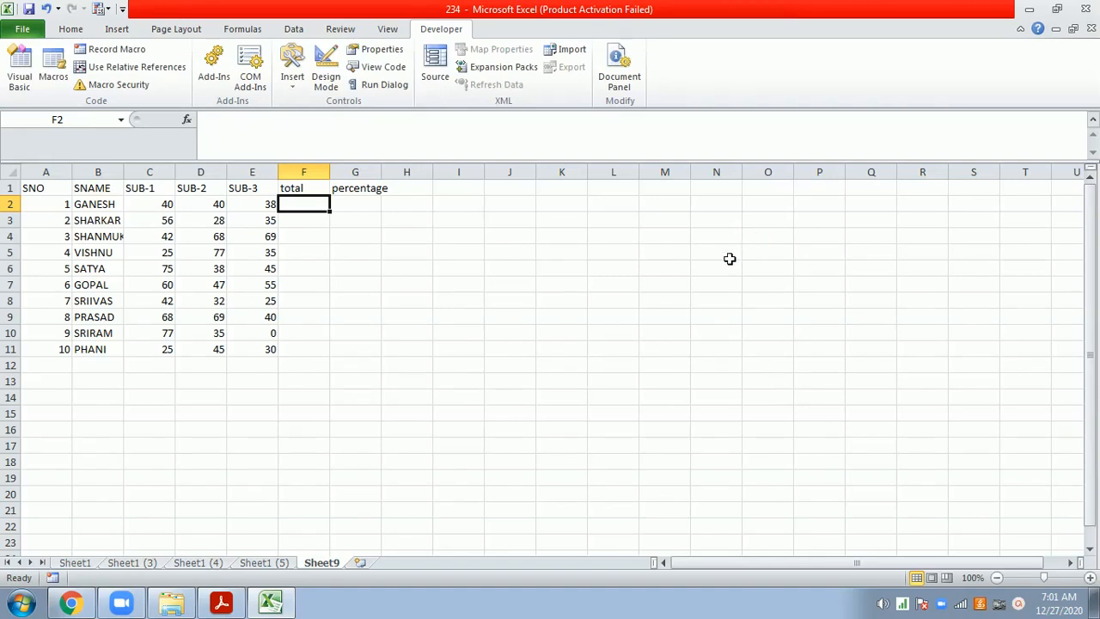
{"action": "key", "text": "ctrl+q"}
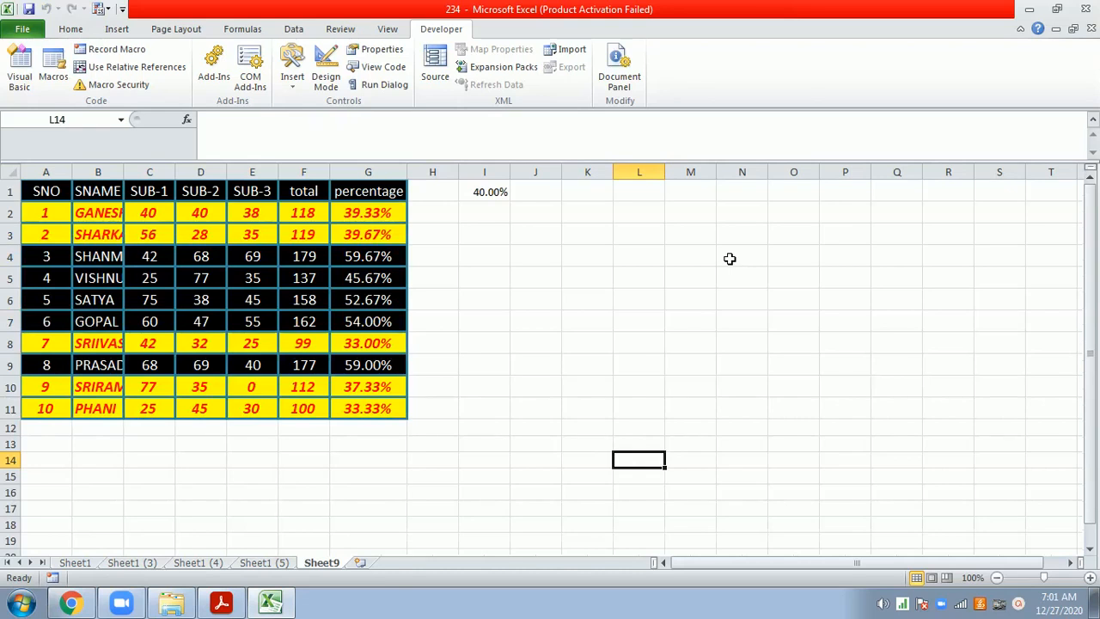
Auto-fit the width of the SNAME column to its contents and deselect the column
{"action": "left_click", "coordinate": [119, 172]}
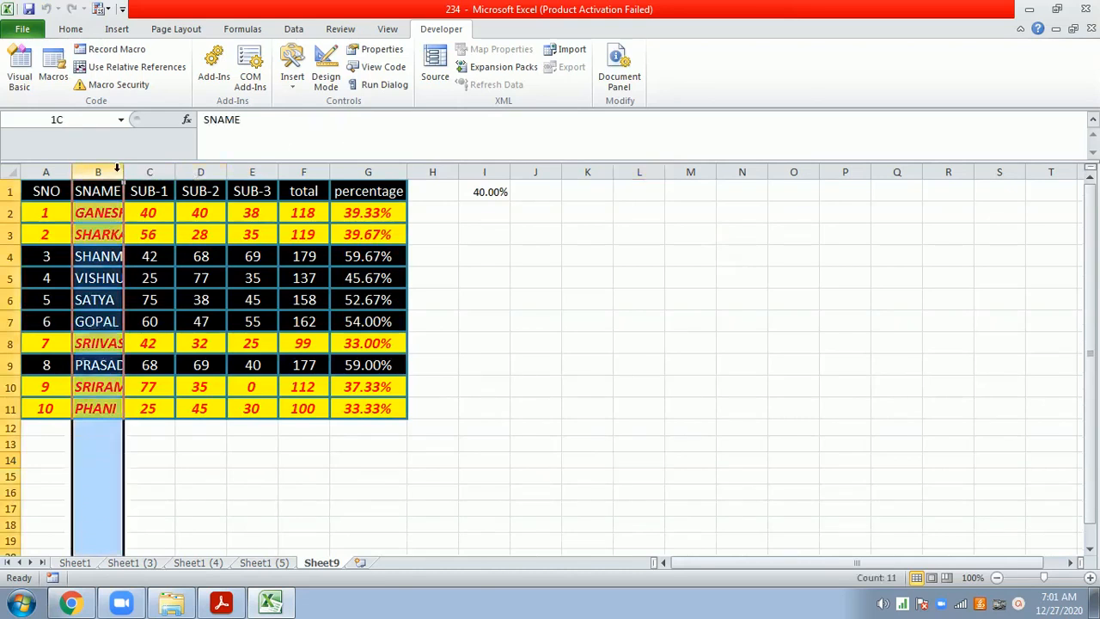
{"action": "double_click", "coordinate": [123, 166]}
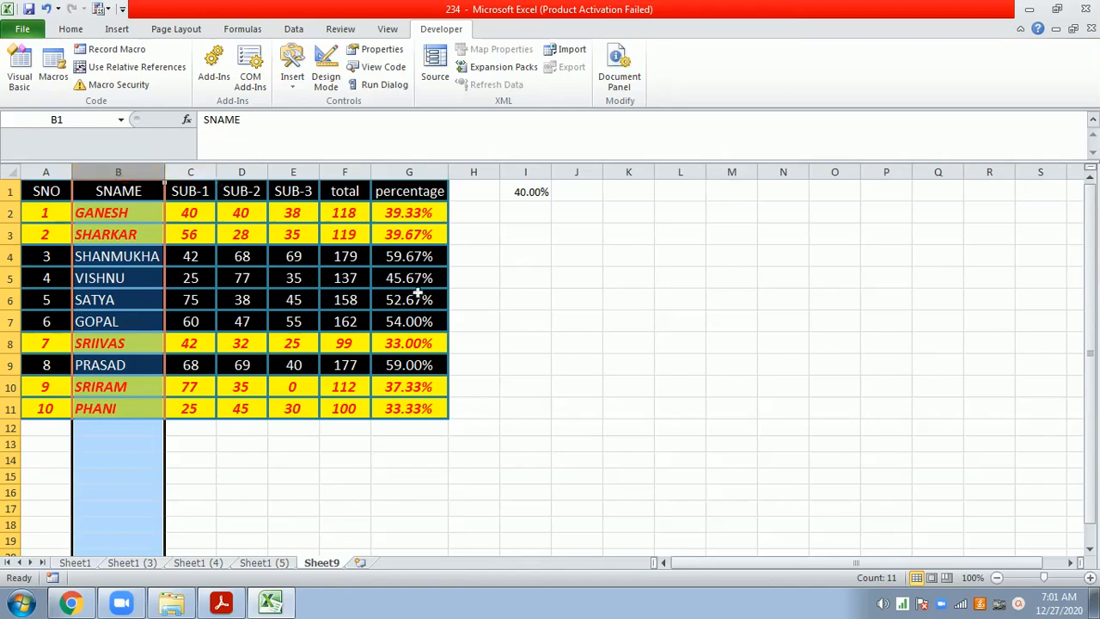
{"action": "left_click", "coordinate": [569, 317]}
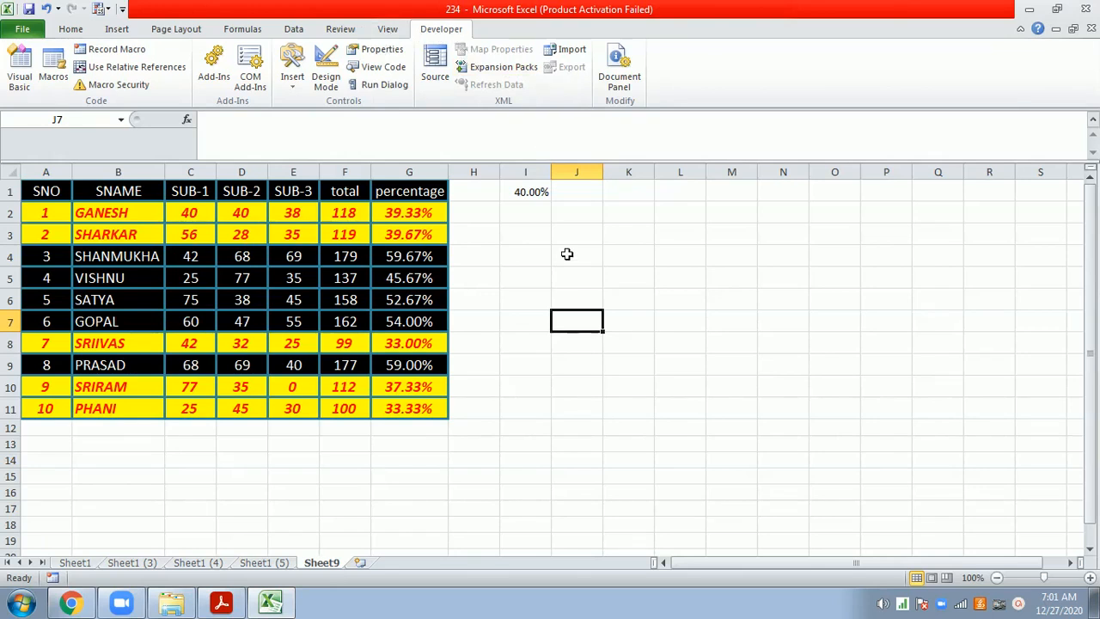
{"action": "left_click", "coordinate": [560, 251]}
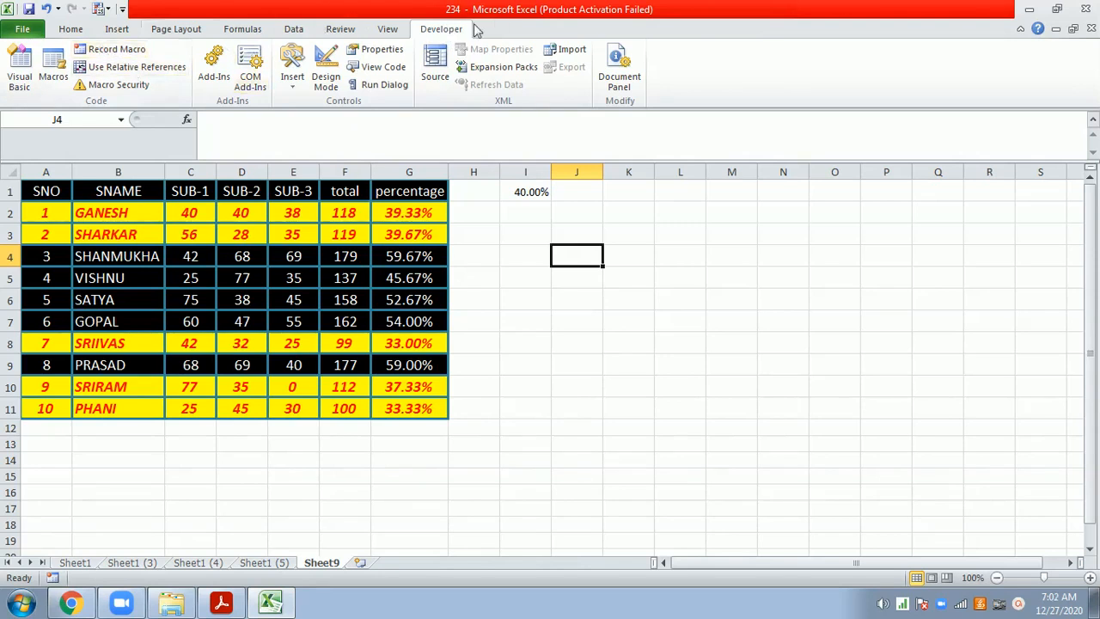
{"action": "left_click", "coordinate": [53, 76]}
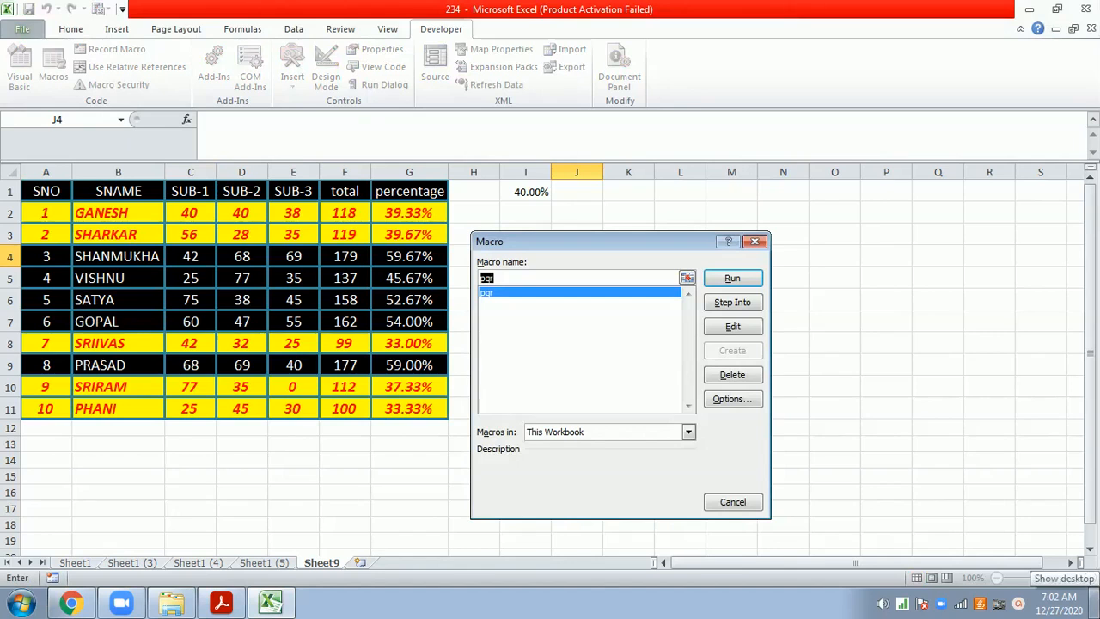
{"action": "left_click", "coordinate": [552, 361]}
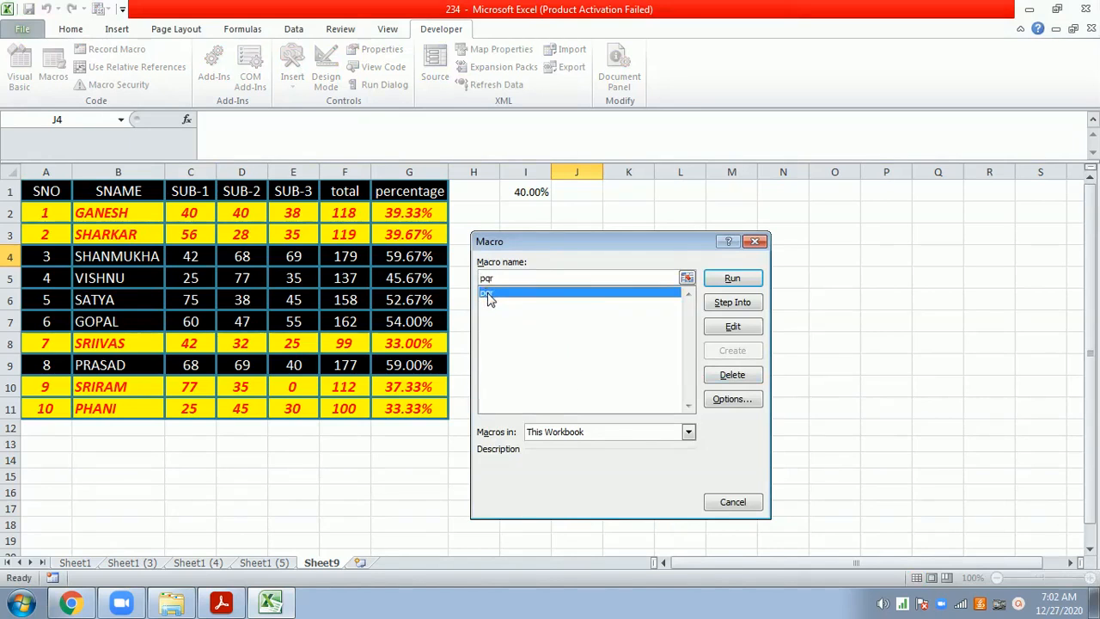
{"action": "left_click", "coordinate": [746, 378]}
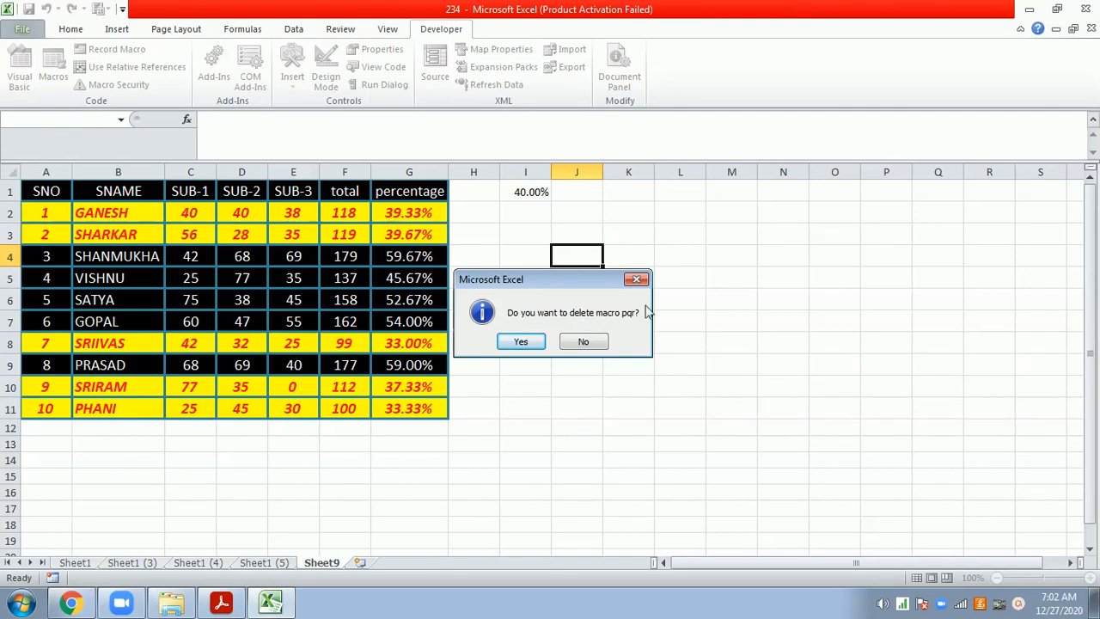
{"action": "left_click", "coordinate": [636, 280]}
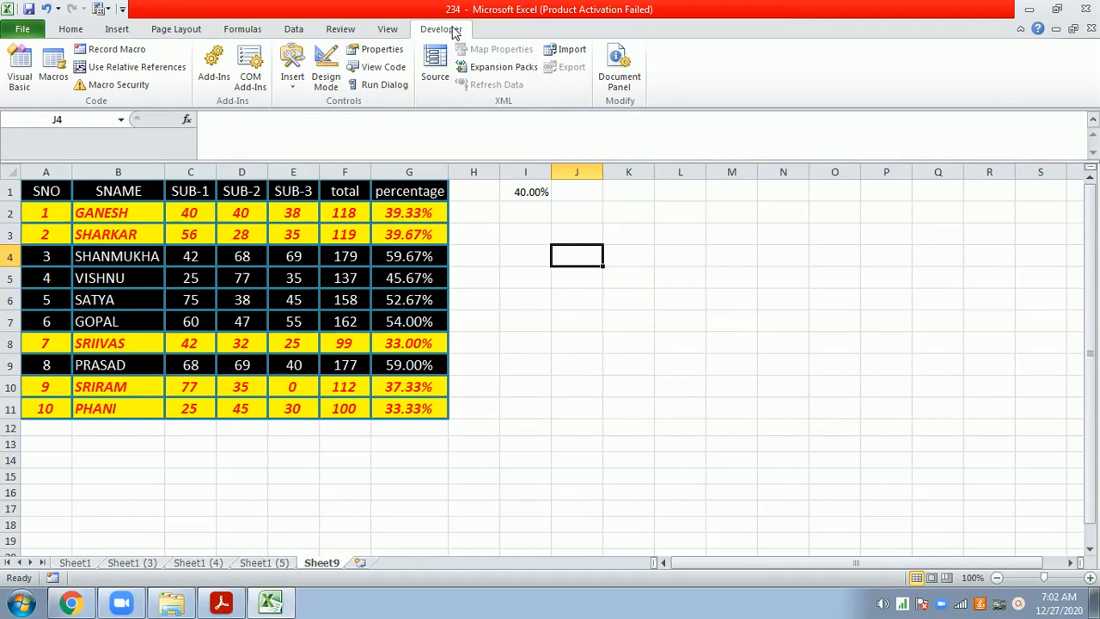
Delete the pqr macro from this workbook and check the list of remaining macros
{"action": "left_click", "coordinate": [55, 69]}
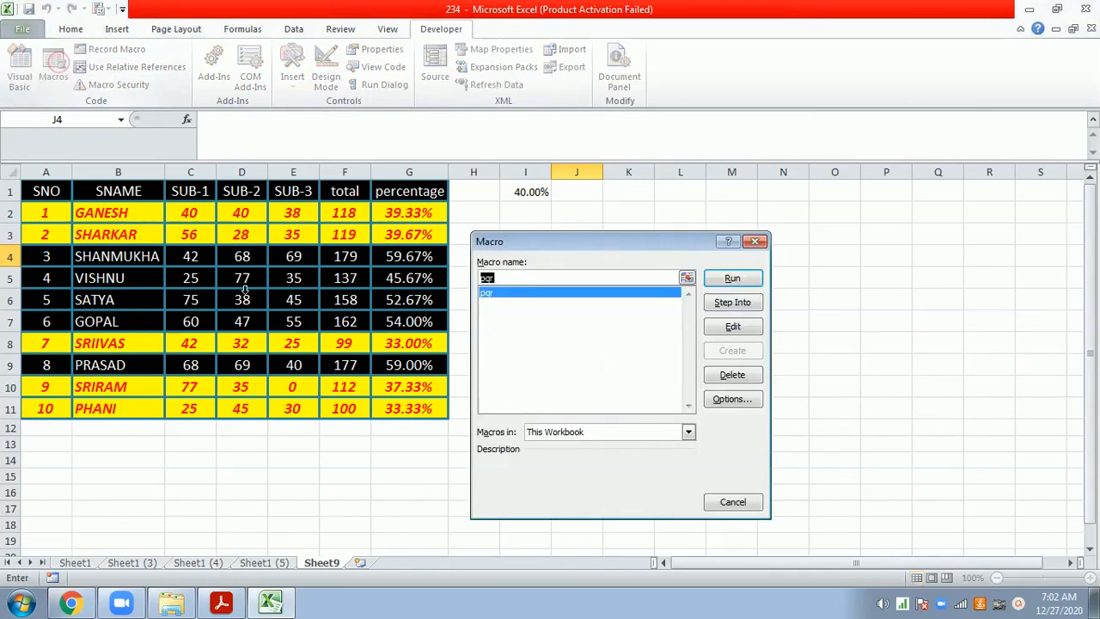
{"action": "left_click", "coordinate": [515, 297]}
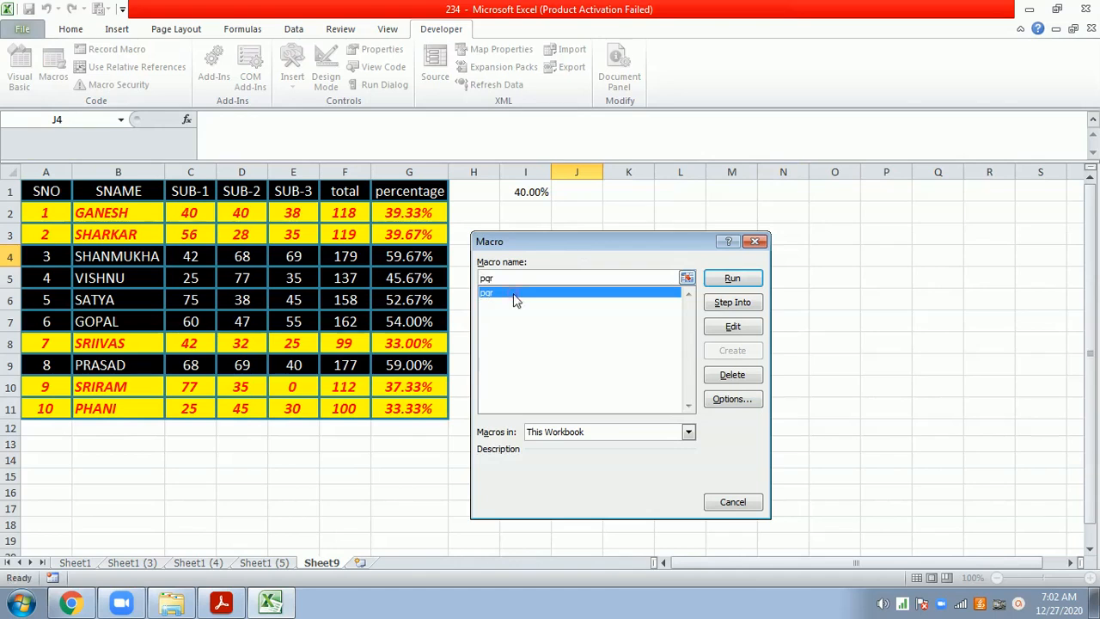
{"action": "left_click", "coordinate": [746, 379]}
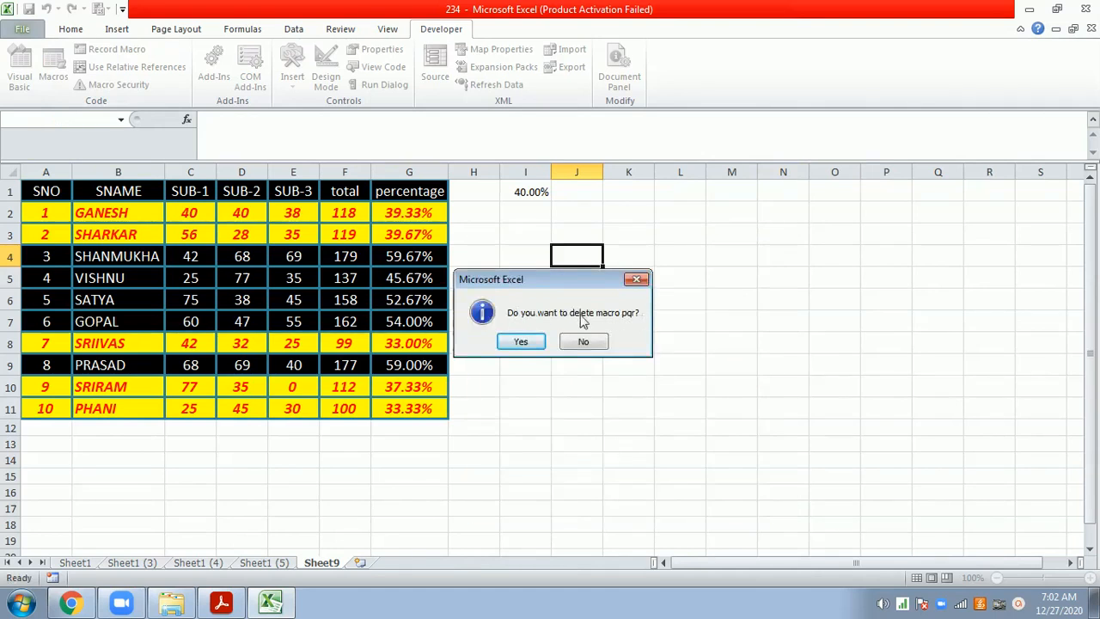
{"action": "left_click", "coordinate": [520, 342]}
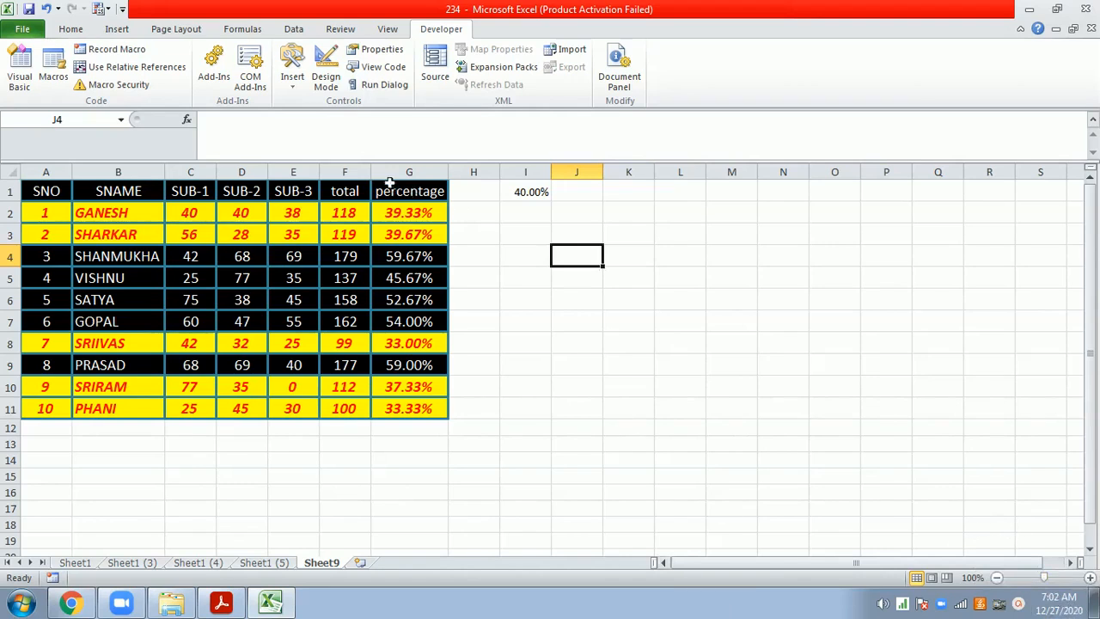
{"action": "left_click", "coordinate": [53, 75]}
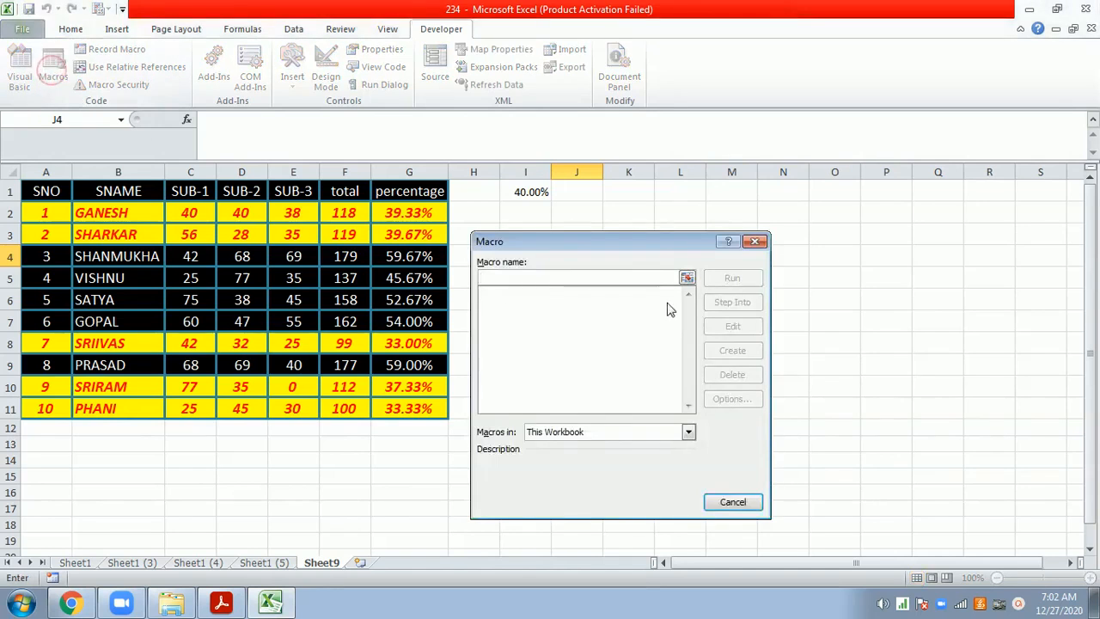
{"action": "left_click", "coordinate": [756, 241]}
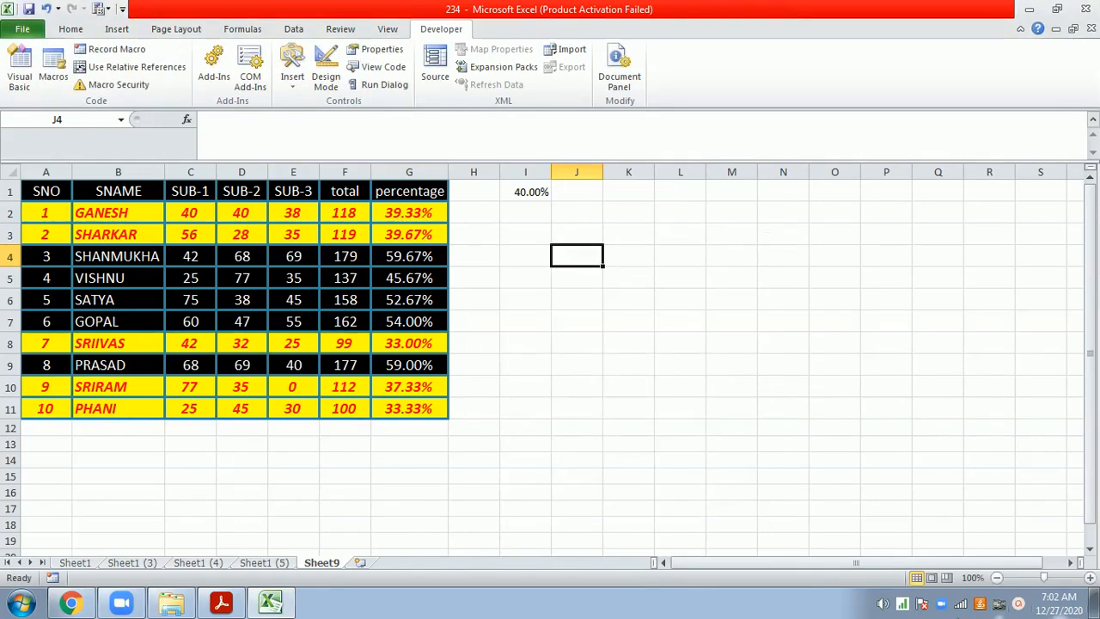
Switch to Macros in Excel.pdf in Adobe Acrobat Reader and read from the macro creation steps to the Running a Macro page, finishing in full screen
{"action": "left_click", "coordinate": [222, 606]}
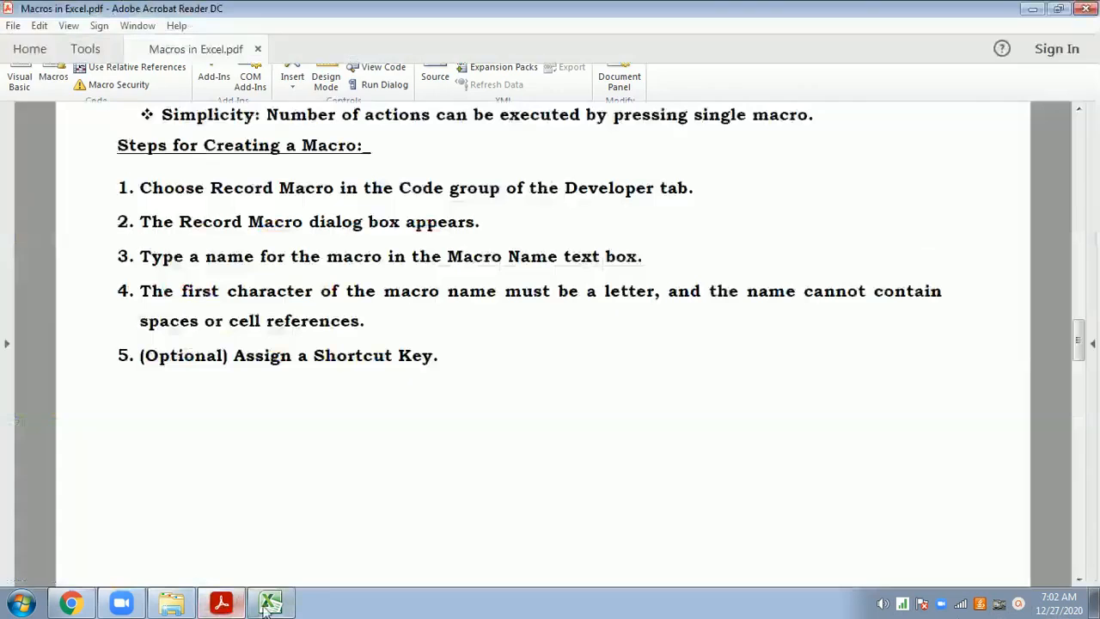
{"action": "scroll", "coordinate": [466, 398], "scroll_direction": "up", "scroll_amount": 1}
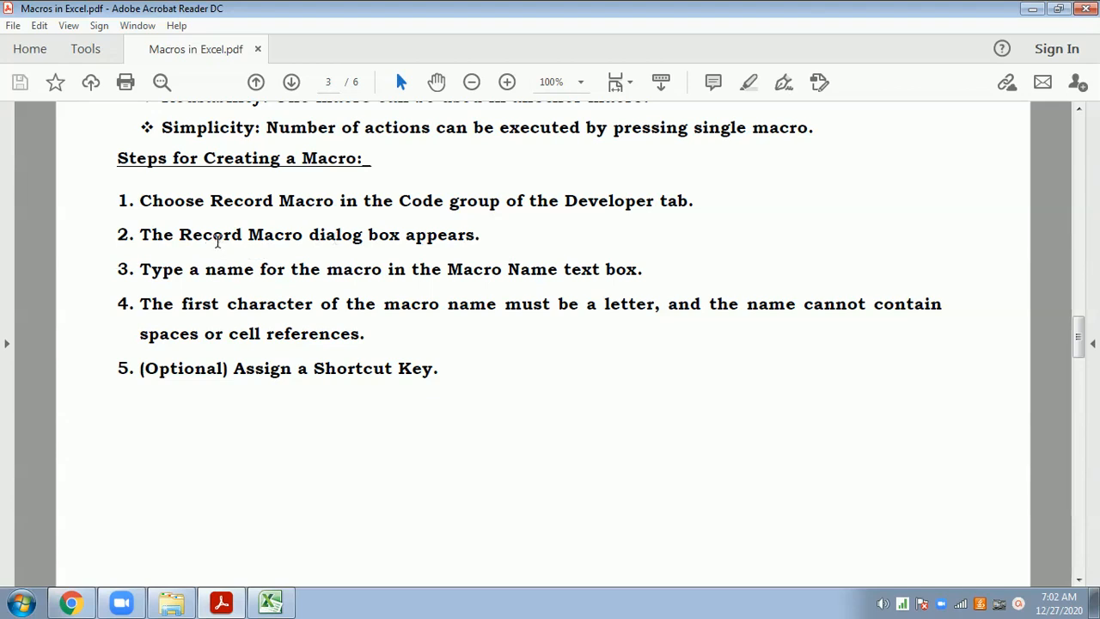
{"action": "left_click_drag", "start_coordinate": [188, 232], "coordinate": [276, 229]}
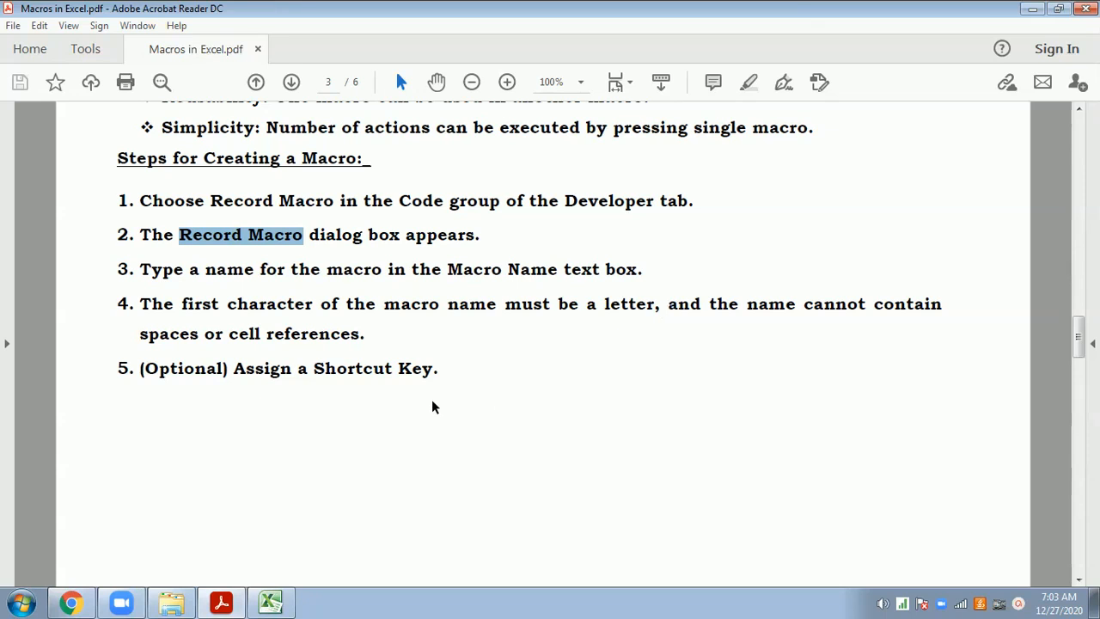
{"action": "scroll", "coordinate": [433, 406], "scroll_direction": "down", "scroll_amount": 10}
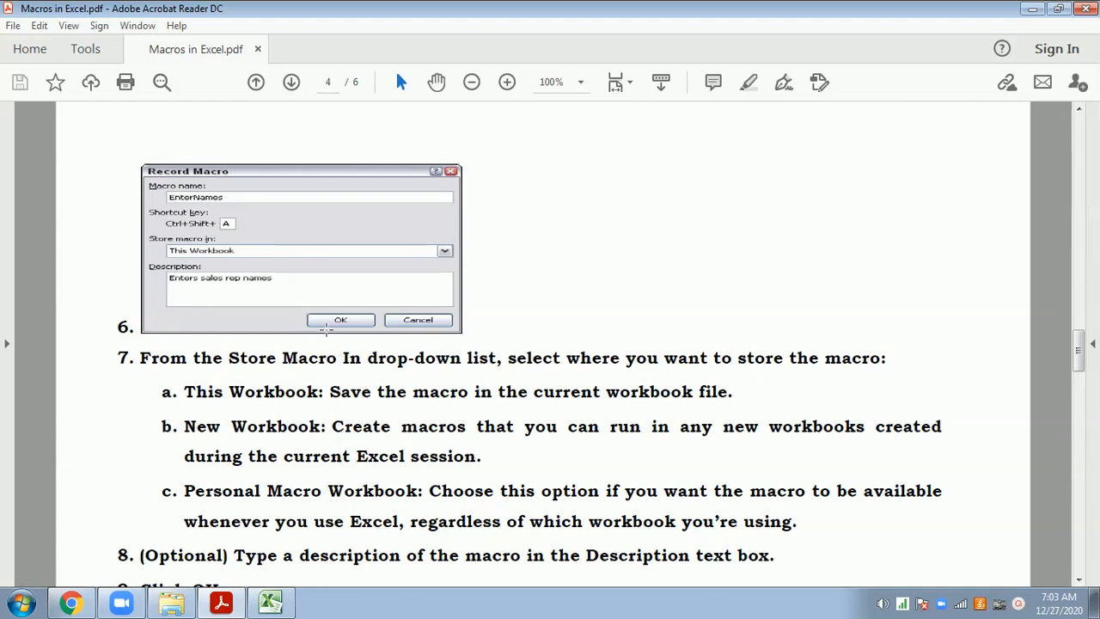
{"action": "scroll", "coordinate": [328, 329], "scroll_direction": "down", "scroll_amount": 1}
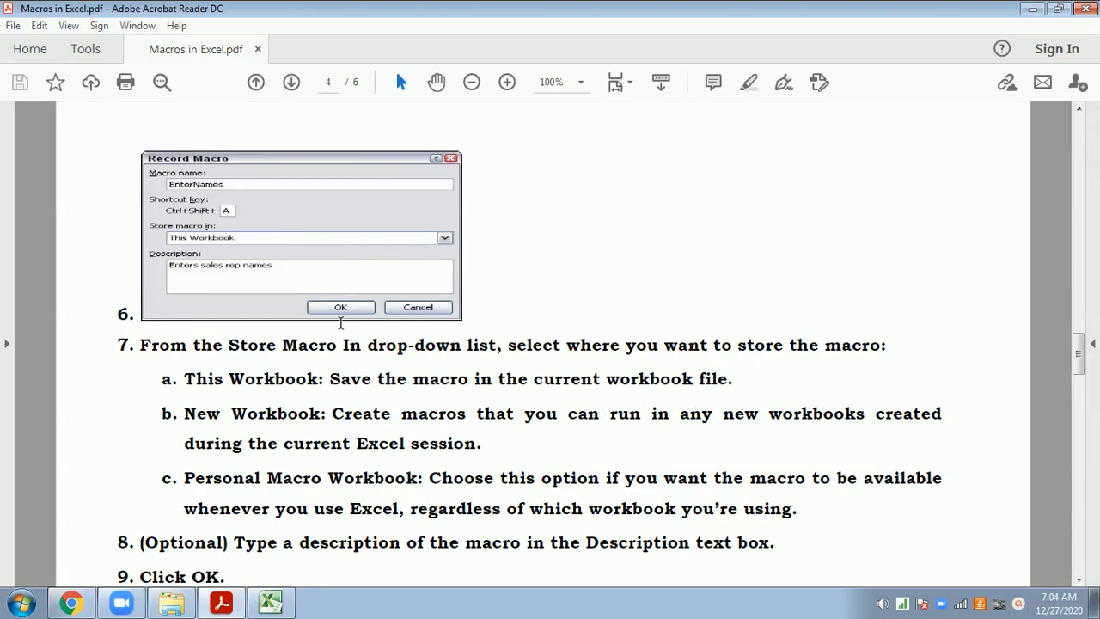
{"action": "scroll", "coordinate": [340, 323], "scroll_direction": "down", "scroll_amount": 1}
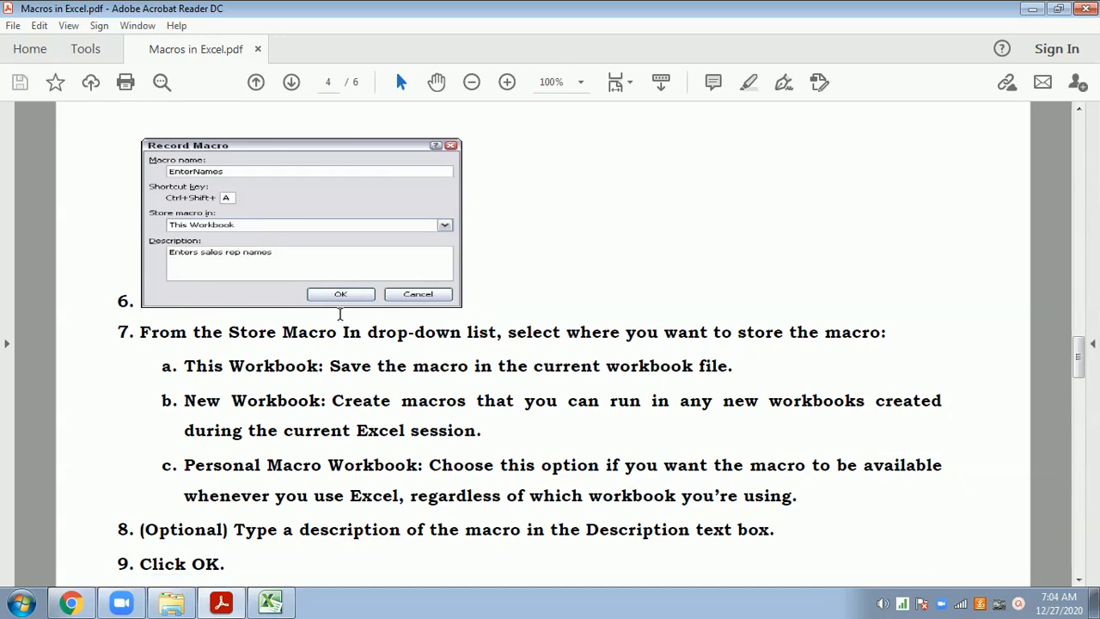
{"action": "key", "text": "alt+Tab"}
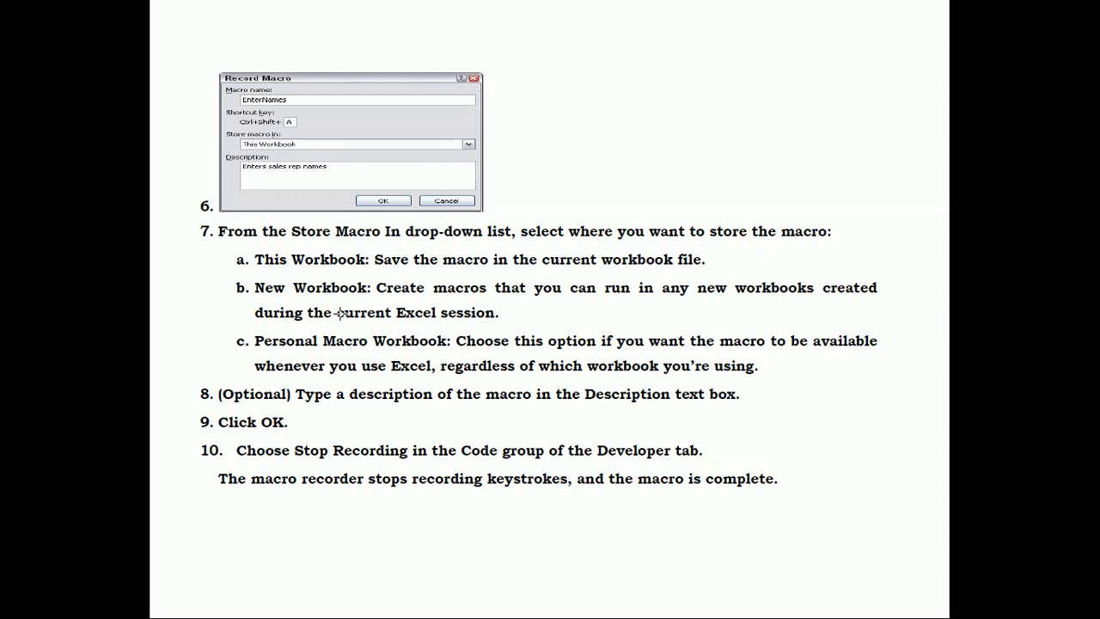
{"action": "key", "text": "Right"}
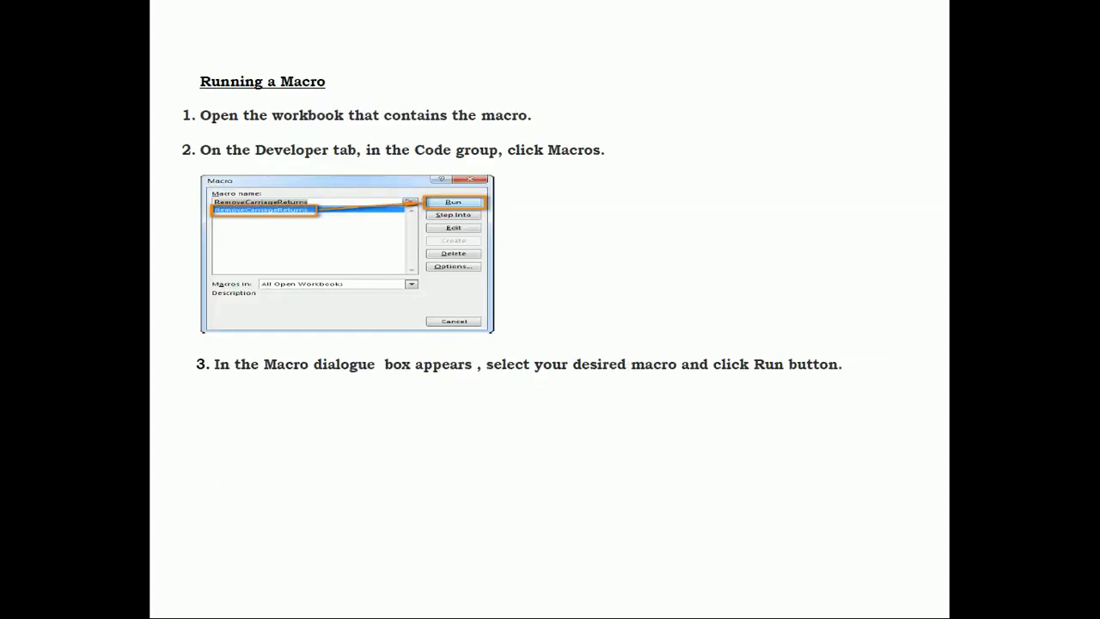